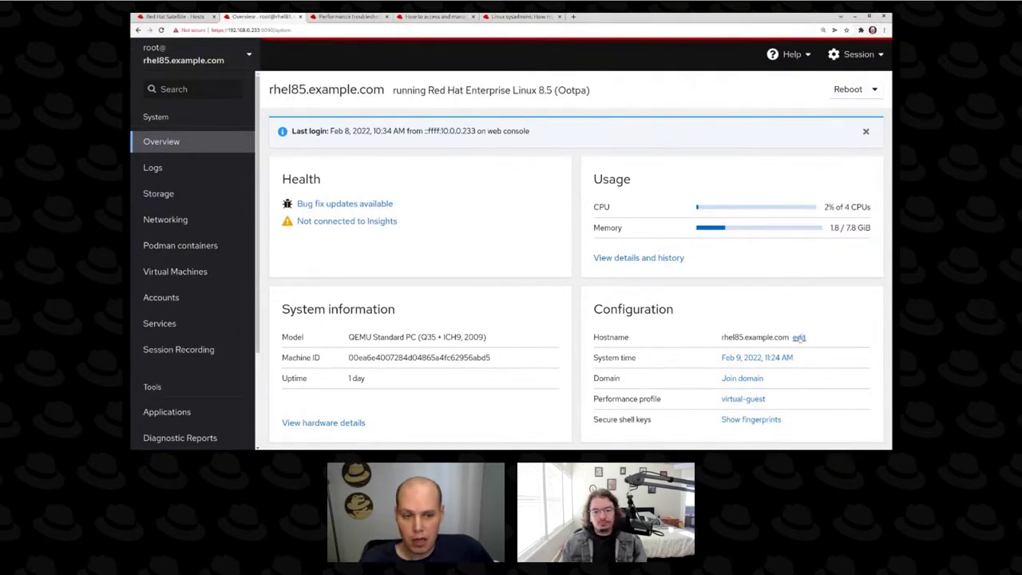
Look at the pretty and real host name settings for this system, and cancel out of them.
left_click(798, 338)
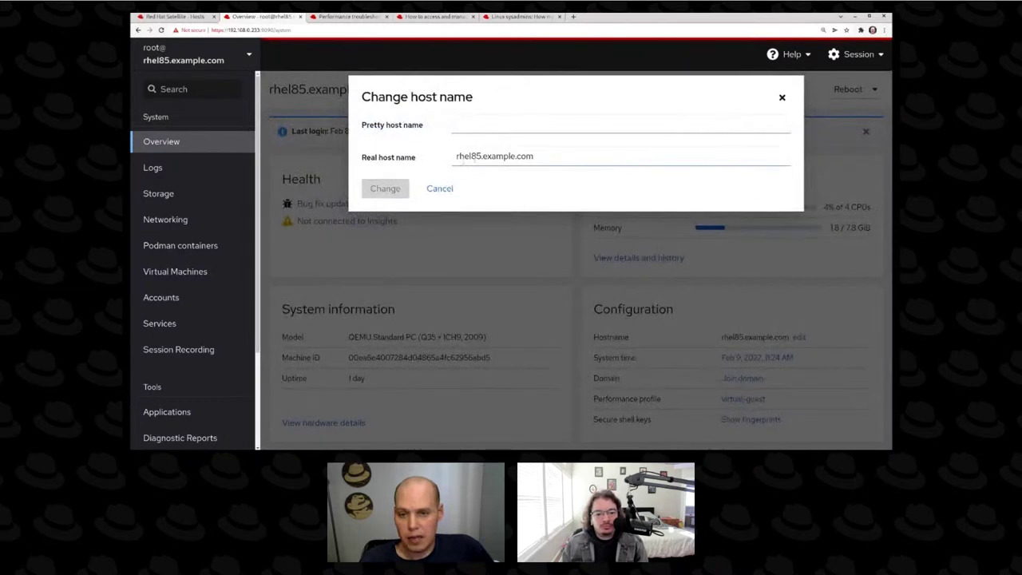
left_click(482, 156)
left_click(451, 189)
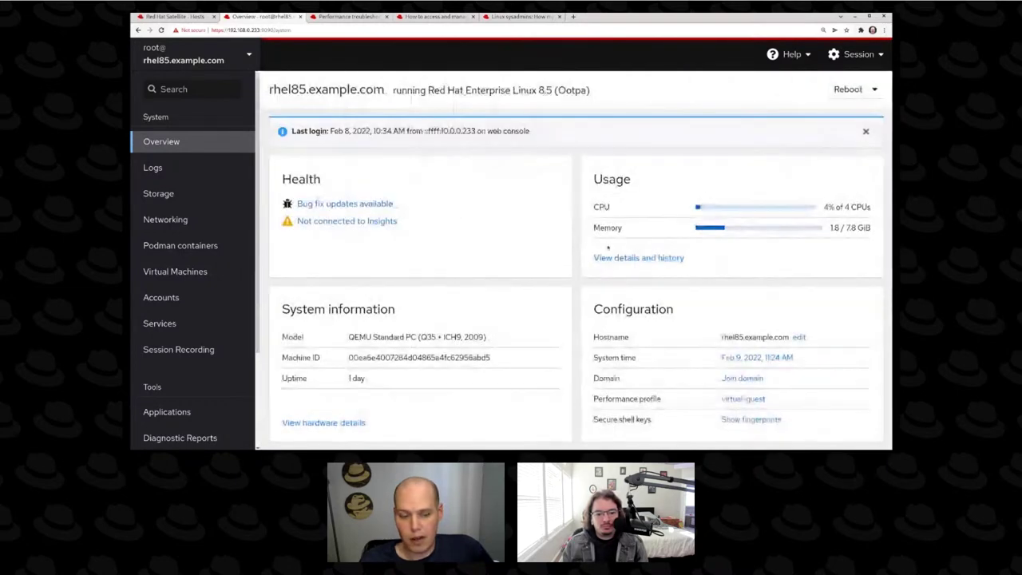
Check the time zone and the available methods for setting the system time, and cancel the dialog.
left_click(743, 360)
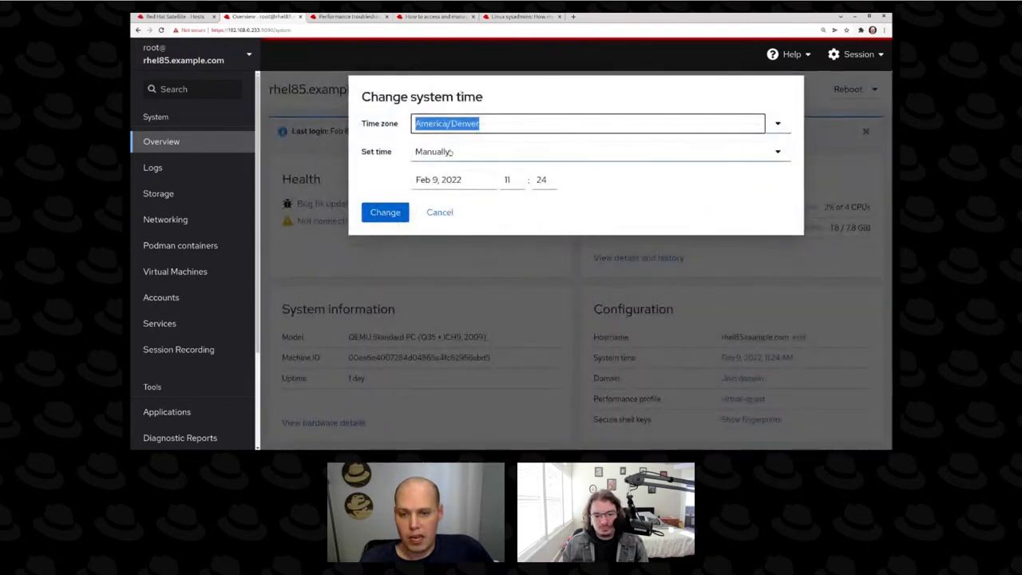
left_click(483, 156)
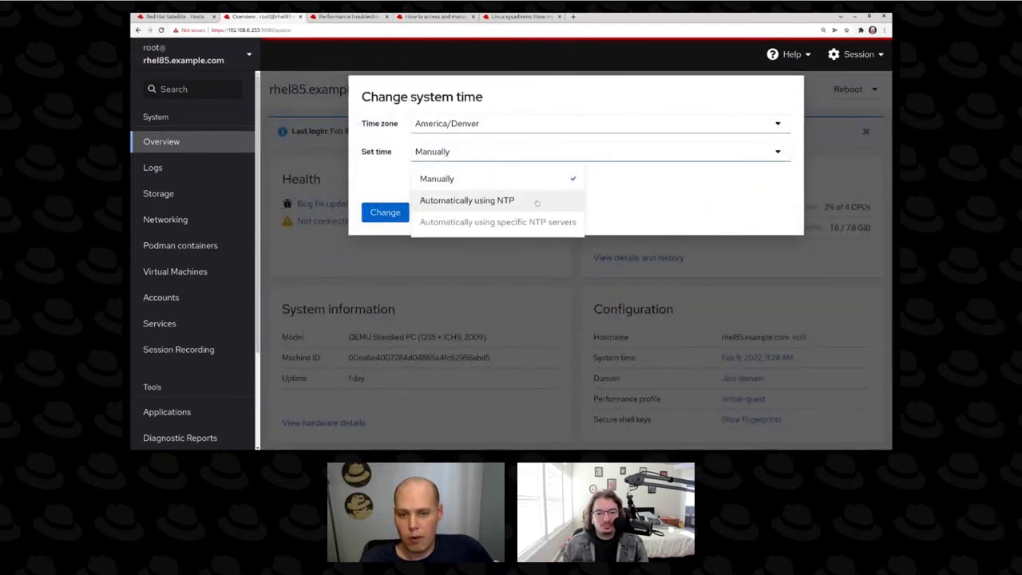
left_click(584, 199)
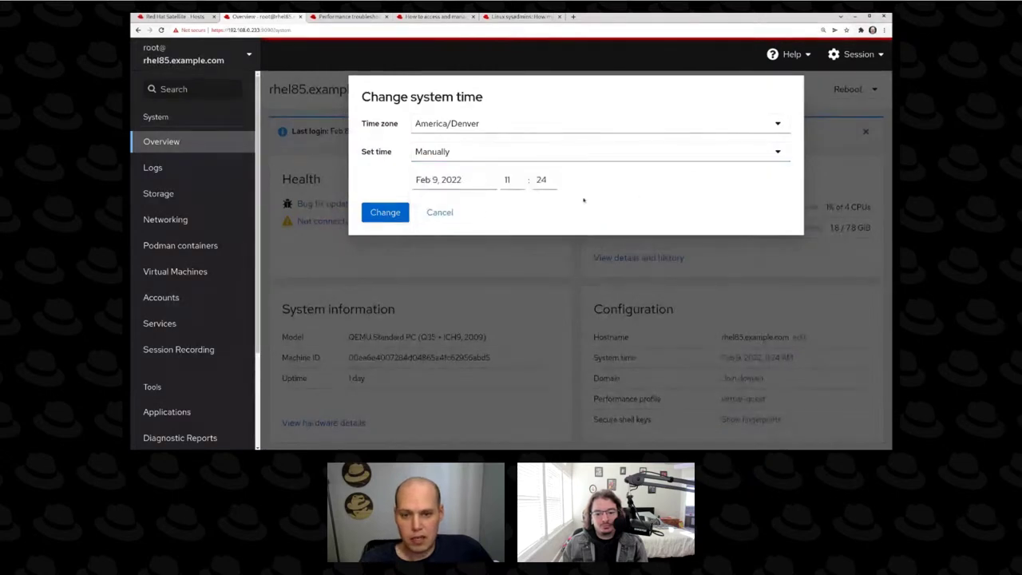
left_click(443, 214)
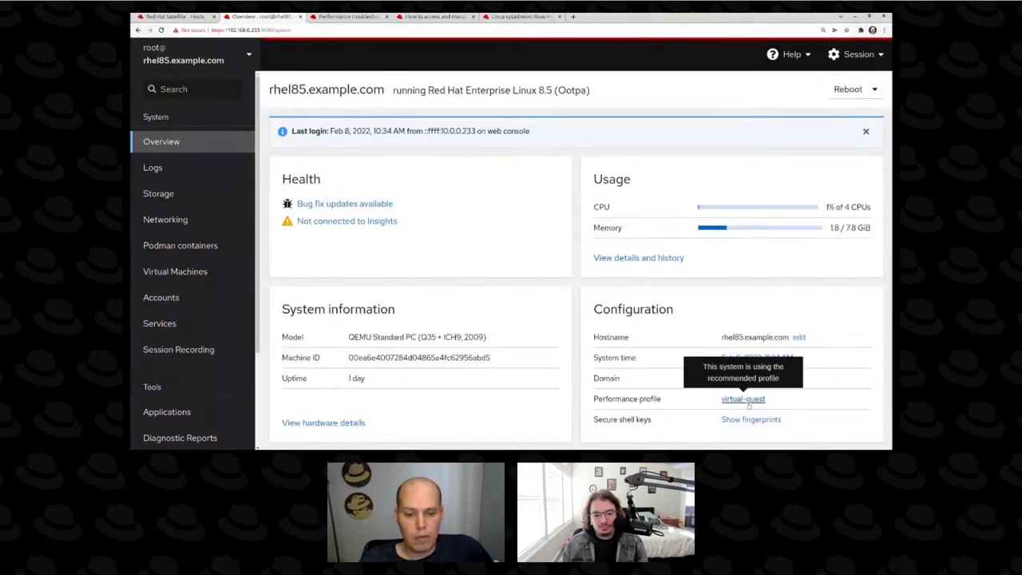
Review the domain join form and the list of available performance profiles, cancelling both dialogs.
left_click(746, 378)
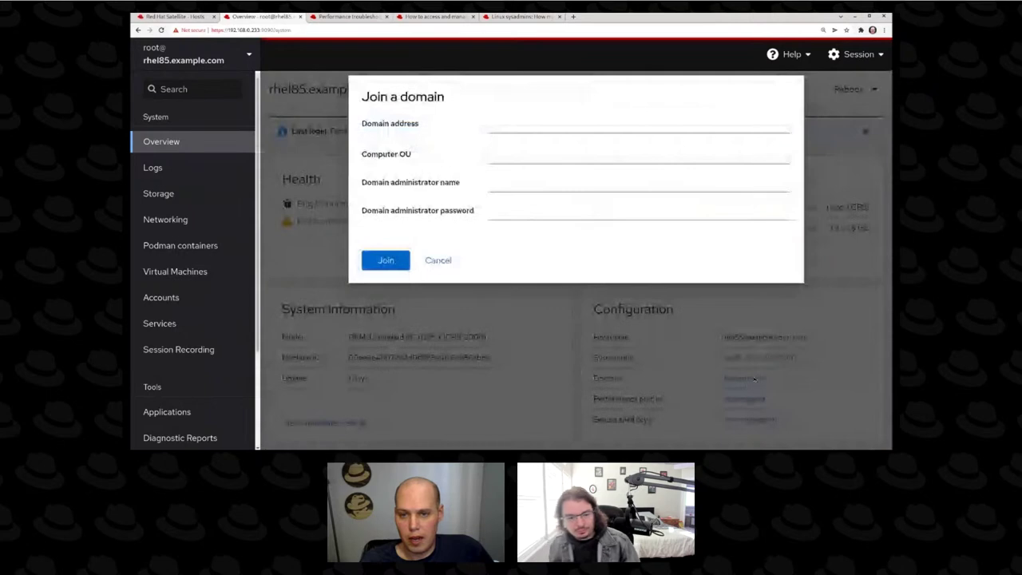
left_click(437, 261)
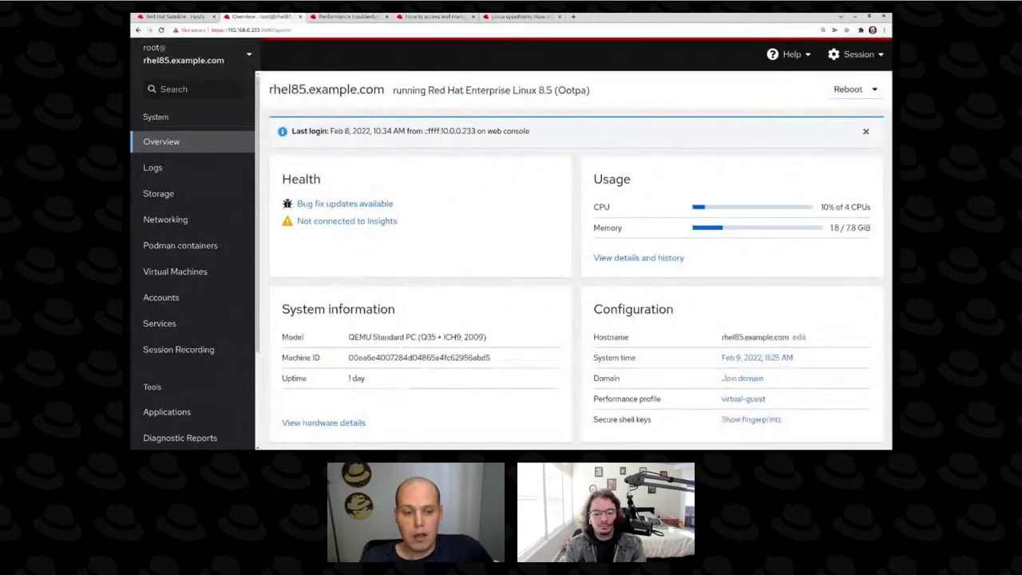
mouse_move(758, 401)
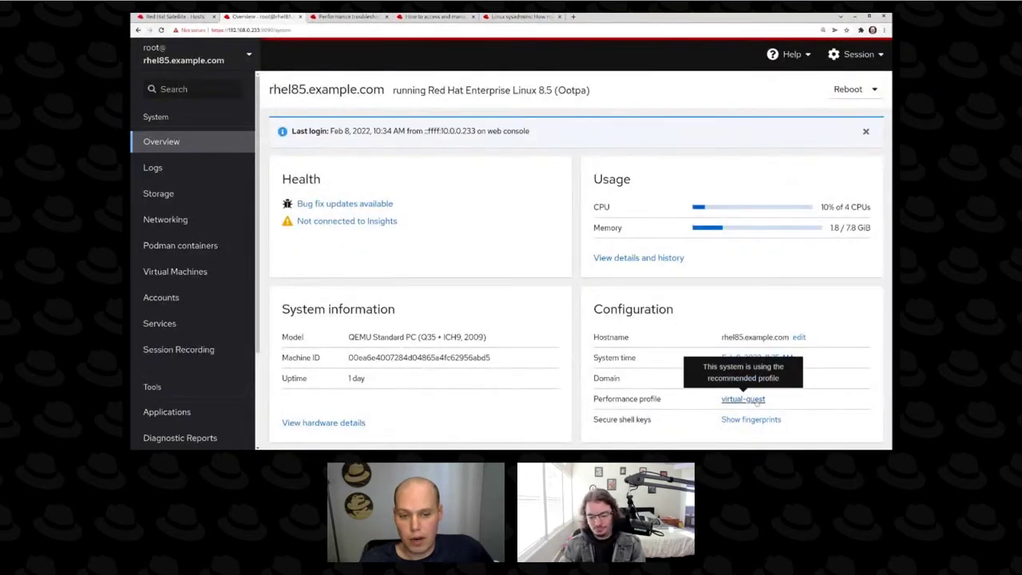
left_click(750, 399)
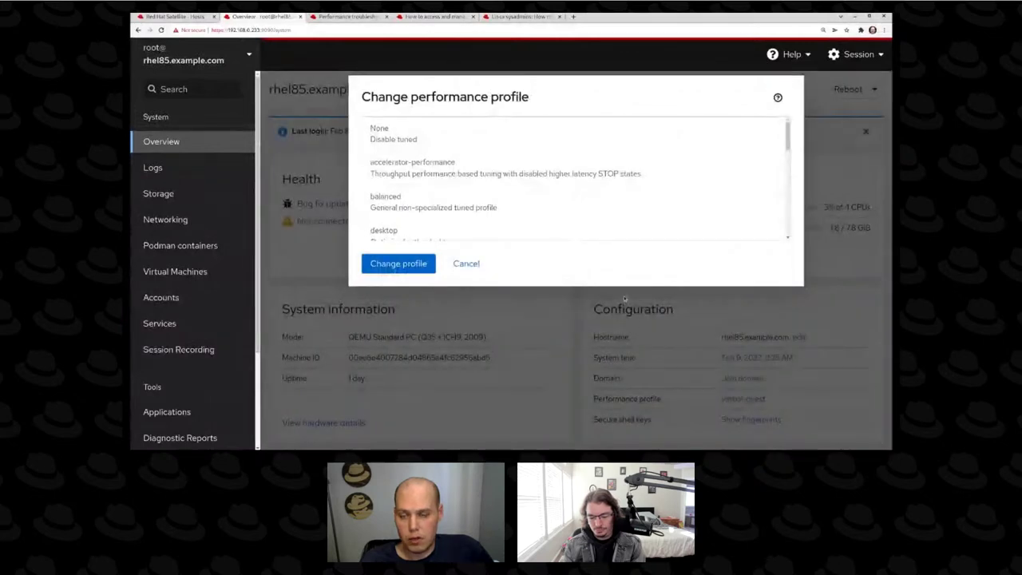
scroll(595, 222, "down", 5)
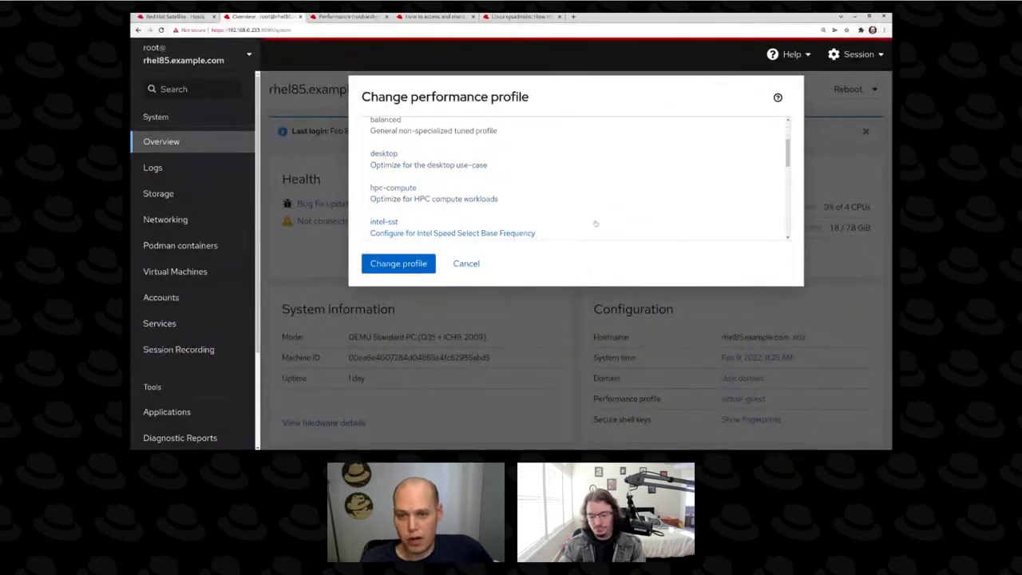
scroll(599, 221, "down", 3)
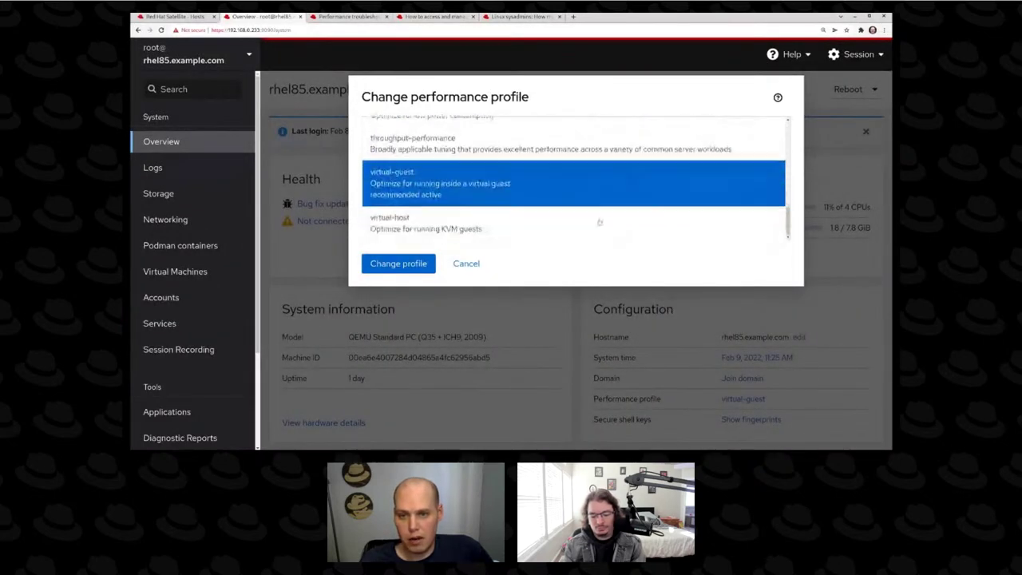
left_click(468, 265)
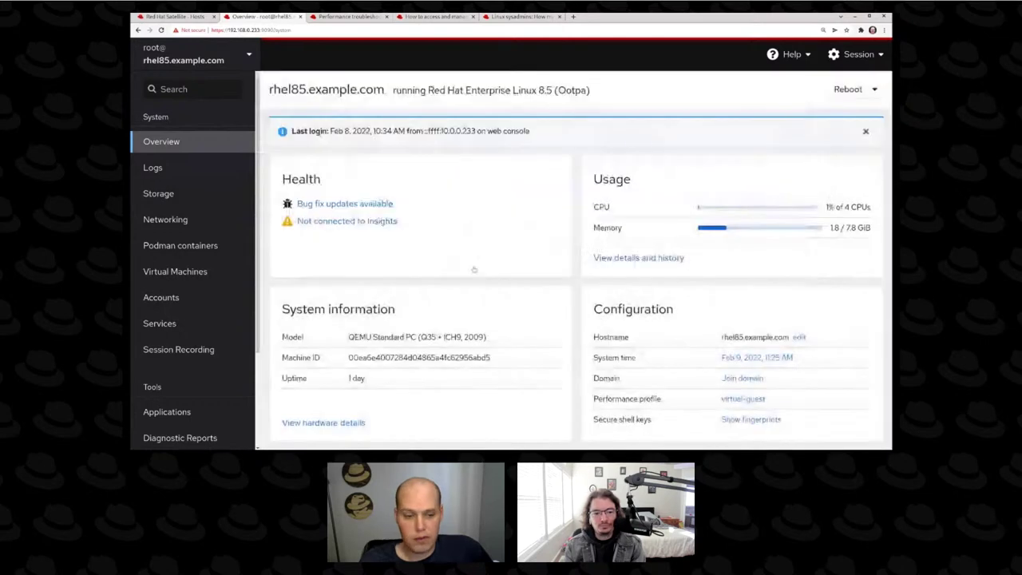
View the machine's SSH key fingerprints, including the ED25519 and RSA entries, and close the dialog.
left_click(754, 420)
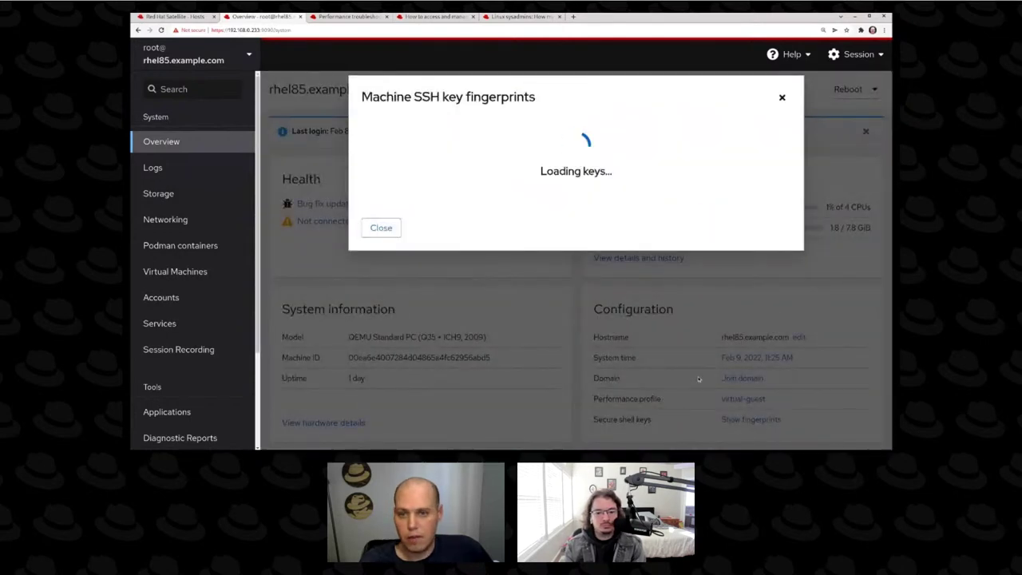
scroll(611, 156, "down", 2)
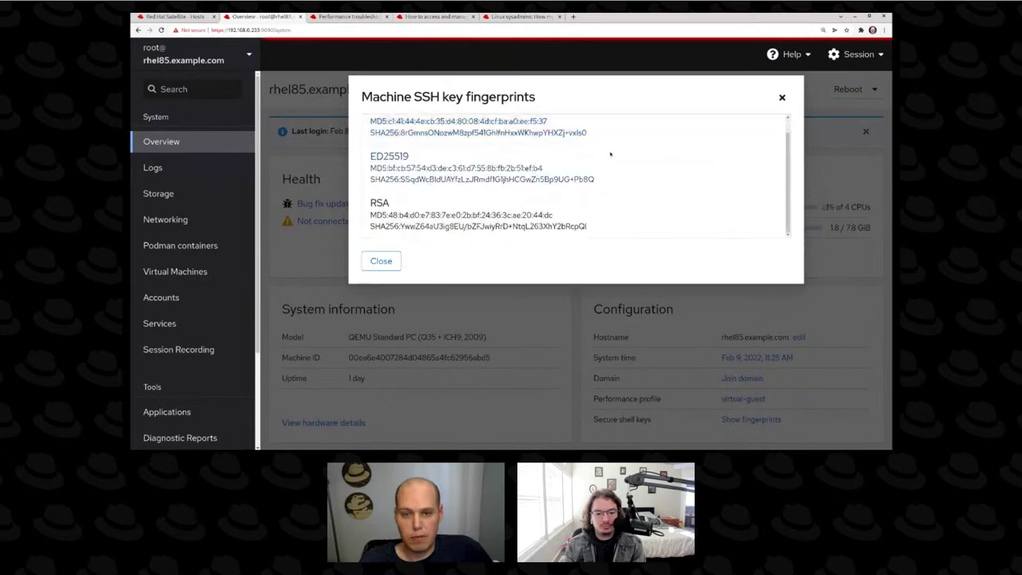
scroll(609, 155, "up", 2)
left_click(783, 98)
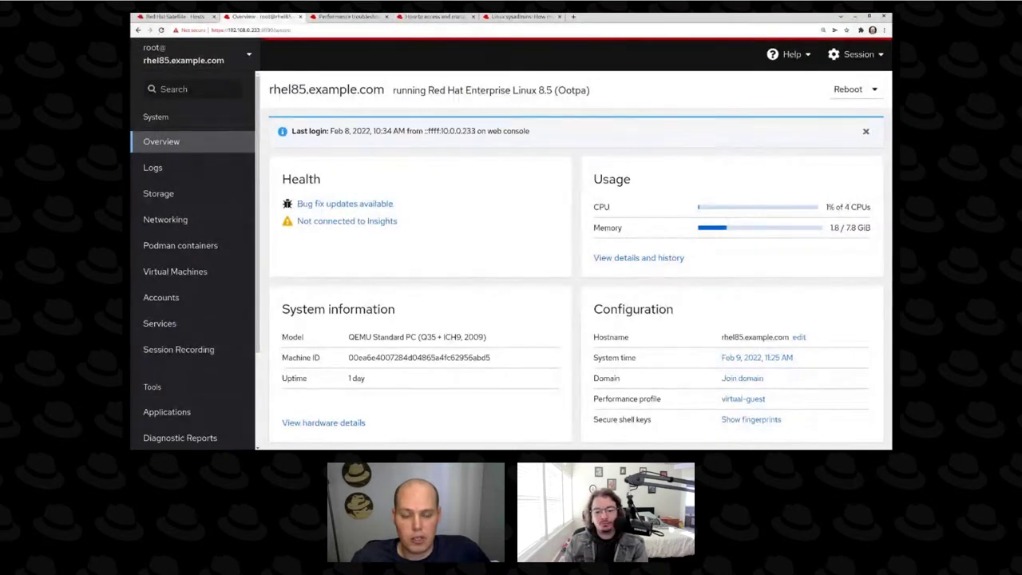
Check which power actions are offered for the host, and dismiss the list.
left_click_drag(870, 207, 844, 208)
left_click(844, 207)
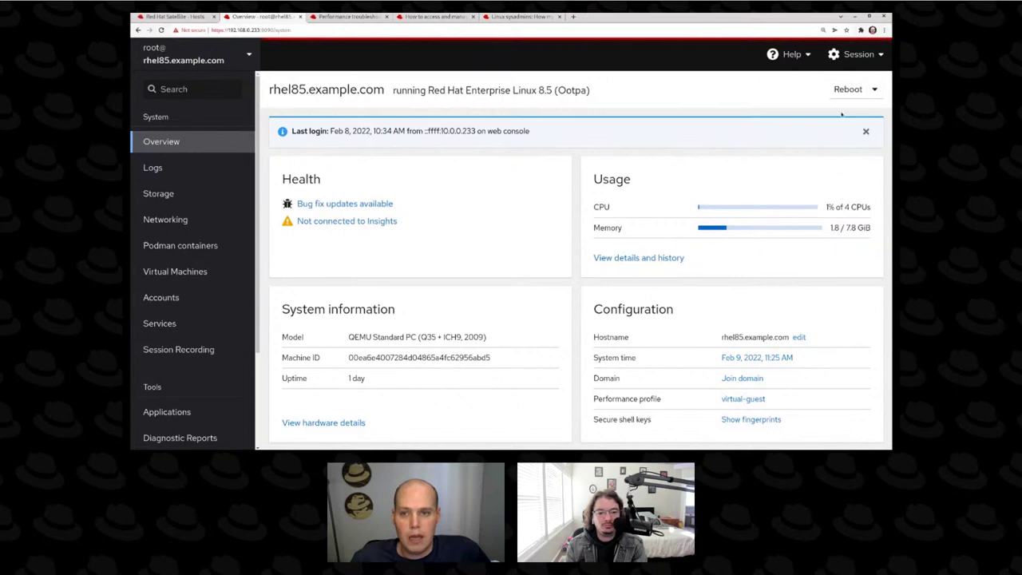
left_click(874, 91)
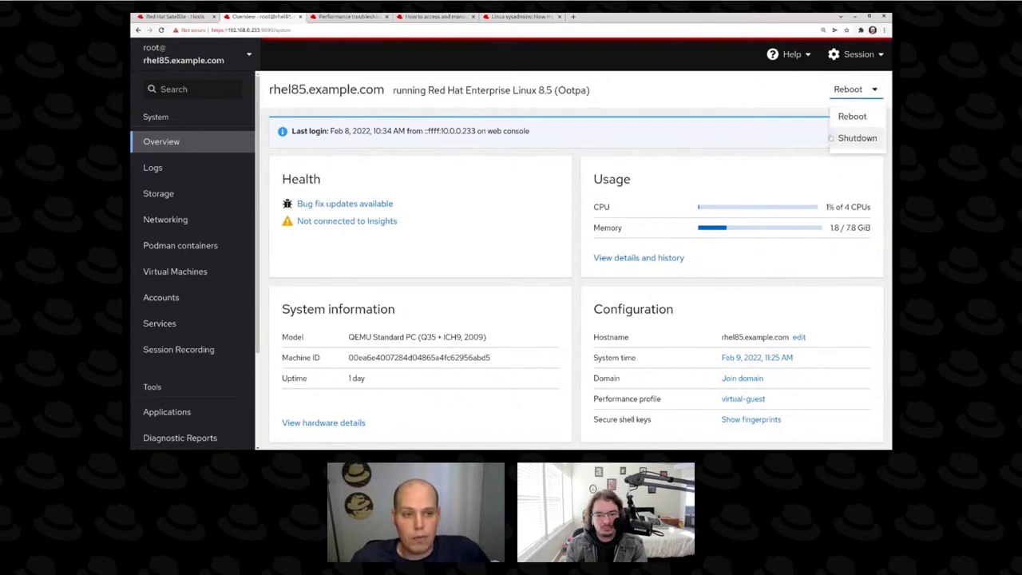
left_click(765, 124)
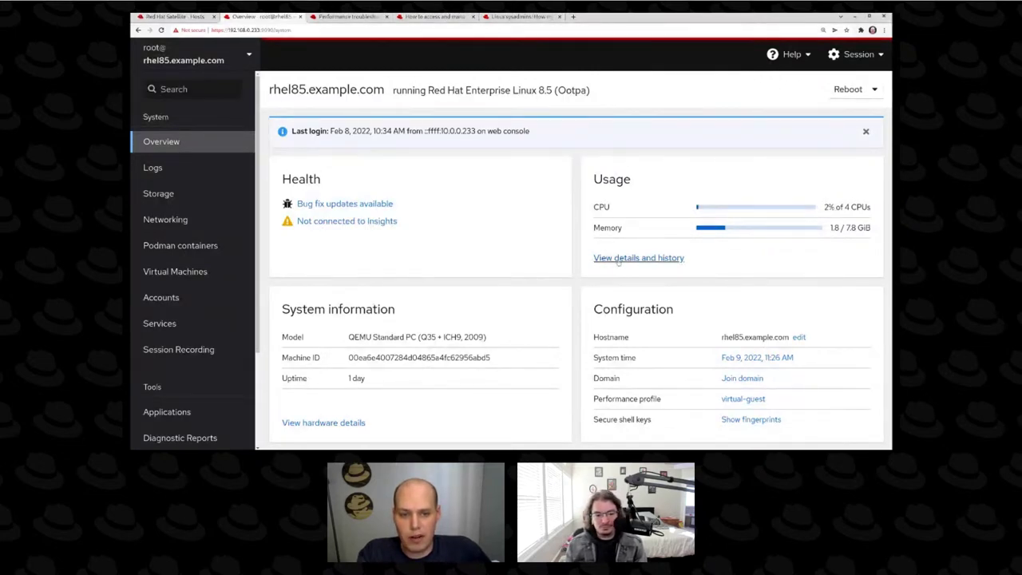
Open the usage details and history, and examine the current CPU, memory, disk and network metrics and today's hourly graphs.
left_click(653, 258)
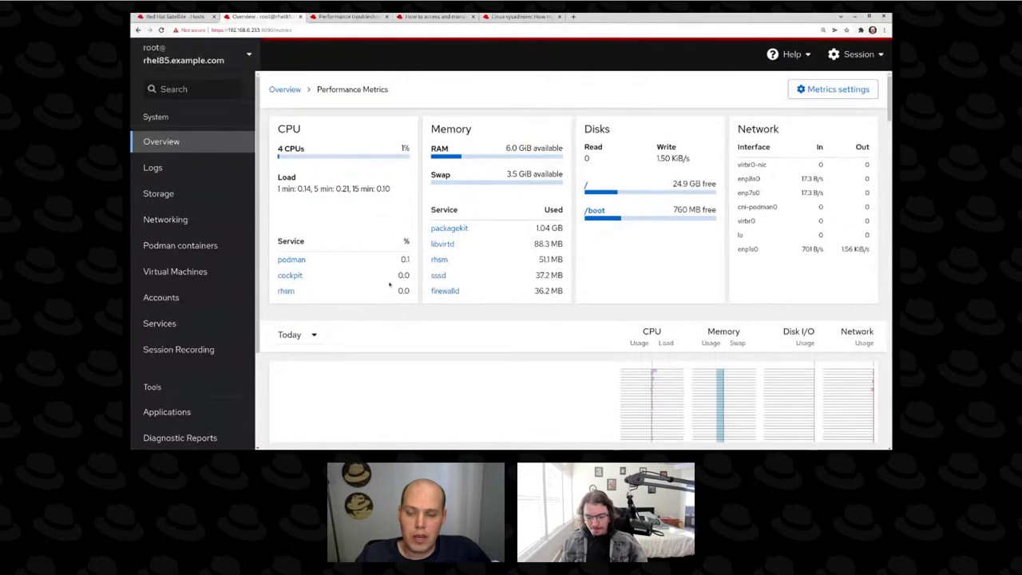
mouse_move(343, 157)
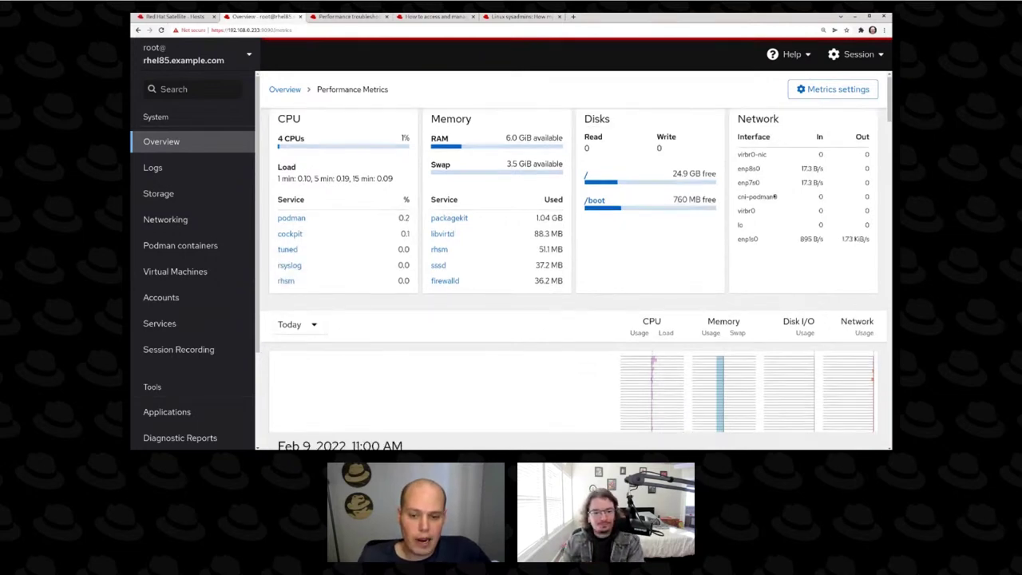
scroll(774, 197, "down", 1)
scroll(773, 196, "down", 1)
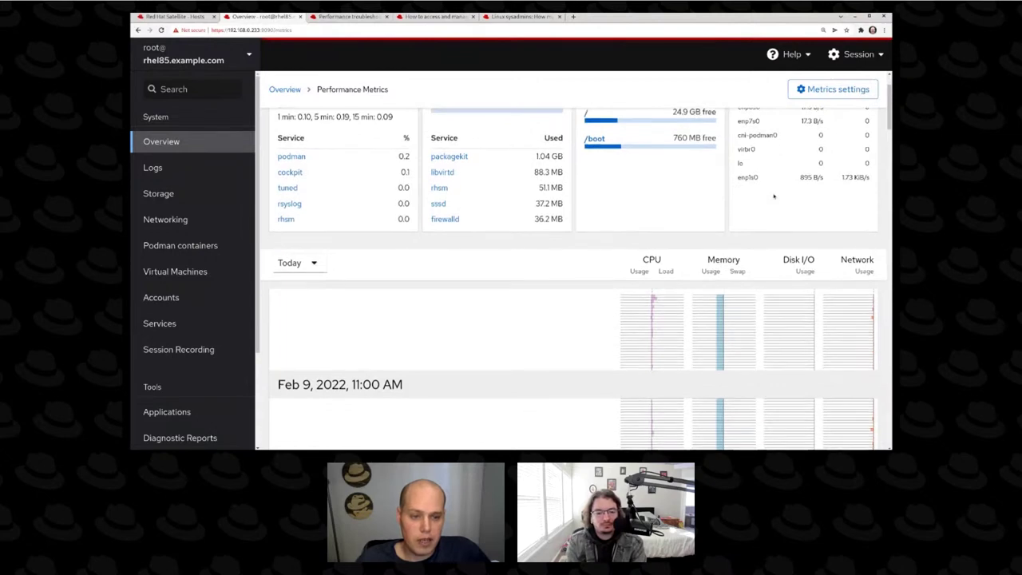
scroll(774, 196, "down", 3)
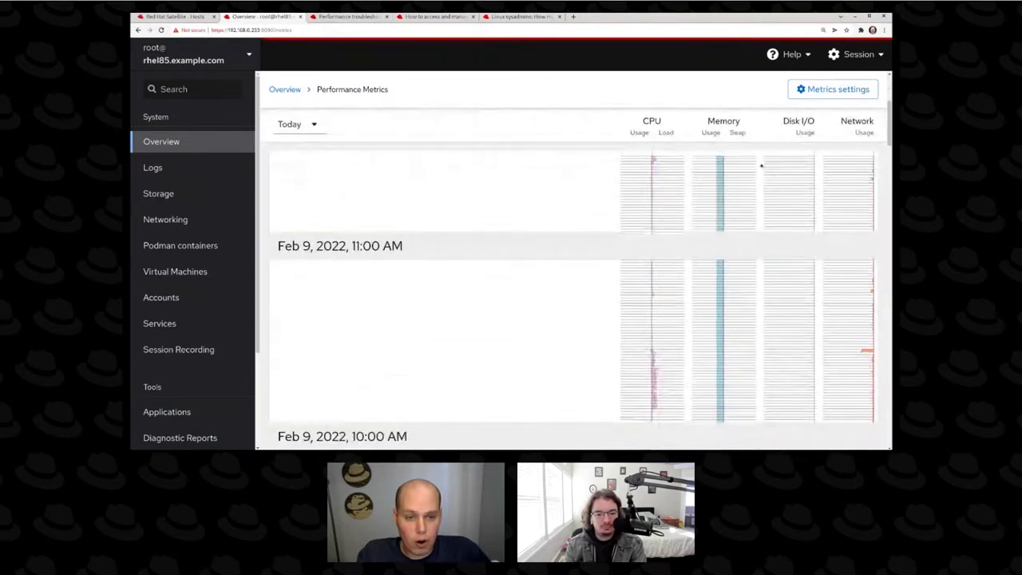
scroll(730, 121, "up", 4)
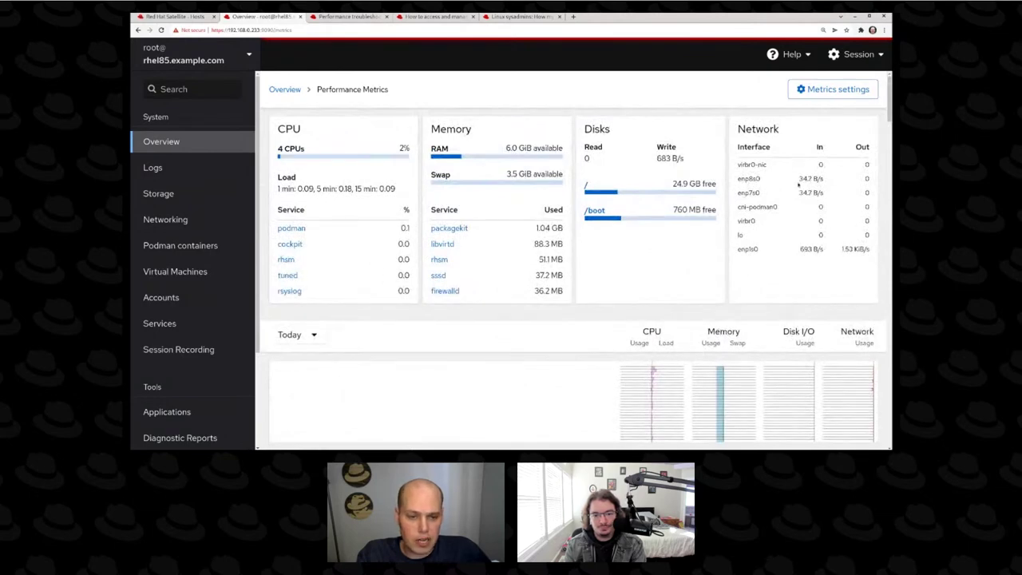
scroll(692, 197, "down", 3)
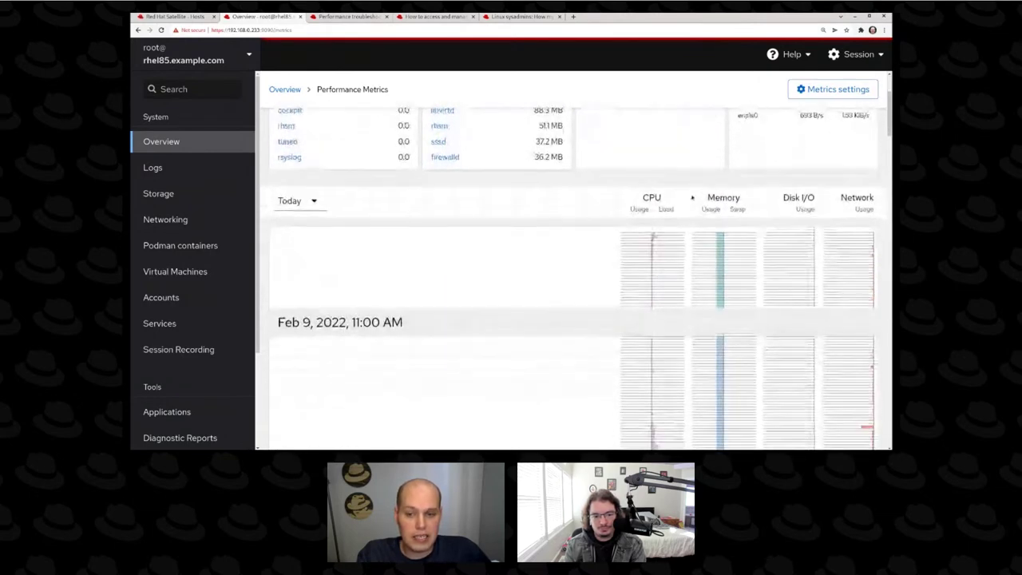
scroll(692, 203, "down", 1)
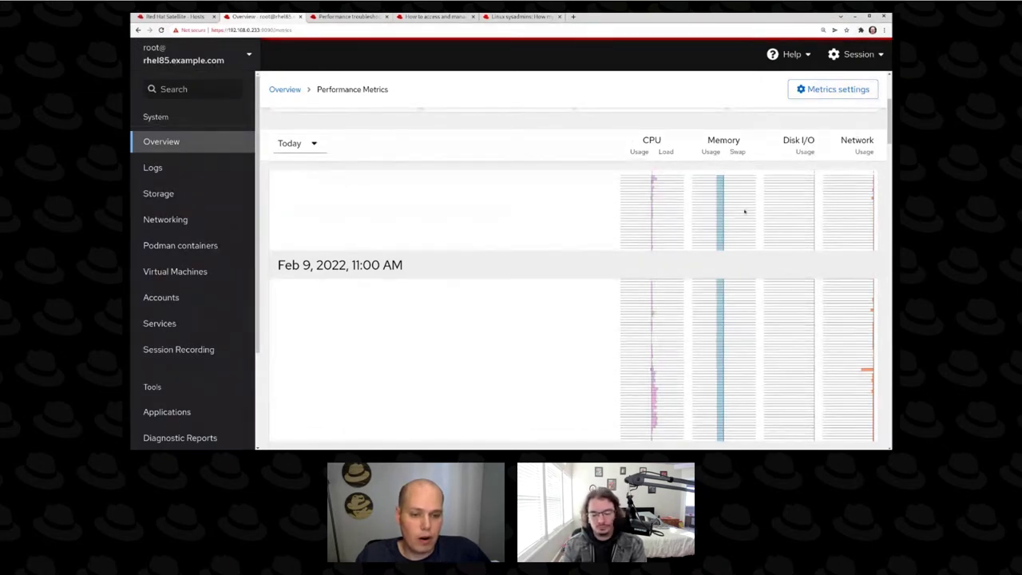
scroll(743, 212, "down", 5)
scroll(739, 237, "down", 2)
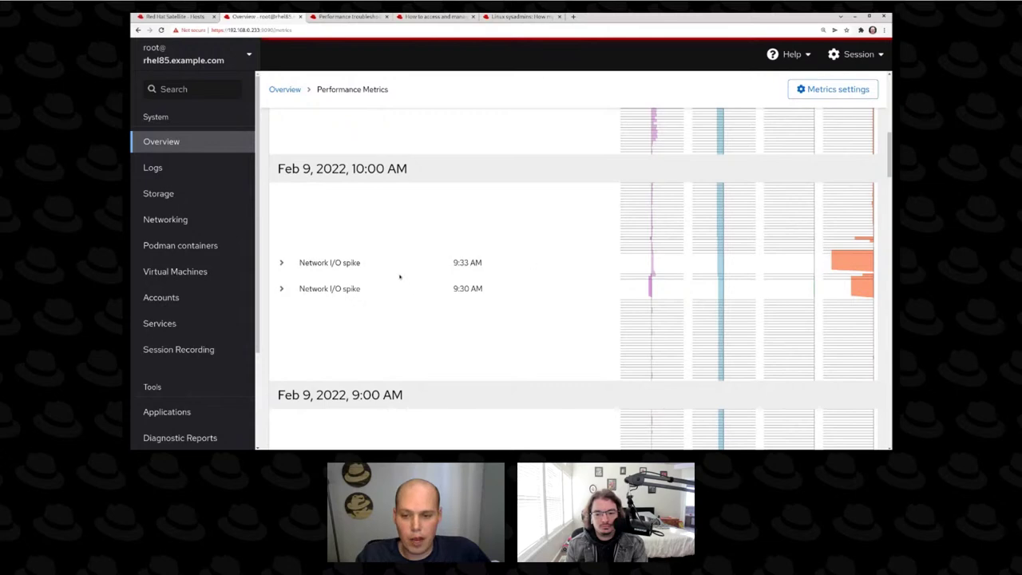
Expand the 9:33 AM and 9:30 AM network I/O spikes to read their logs, and look through the earlier hours.
left_click(281, 263)
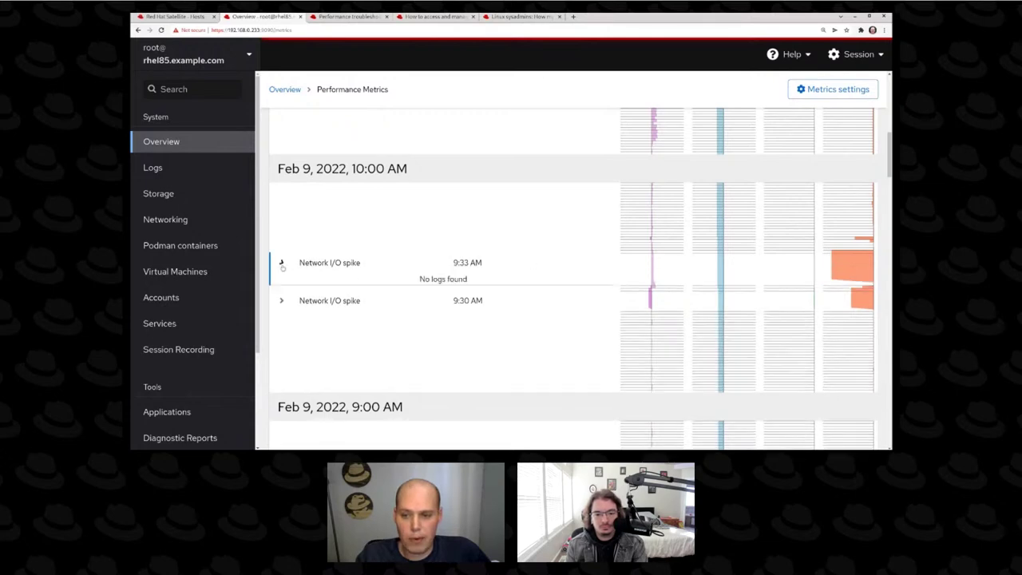
left_click(281, 301)
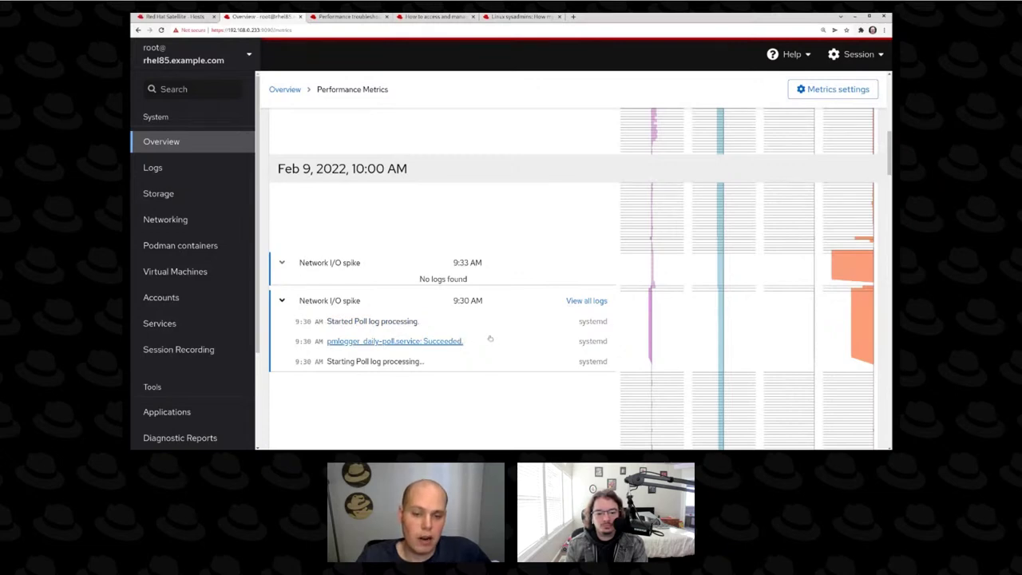
scroll(490, 338, "down", 3)
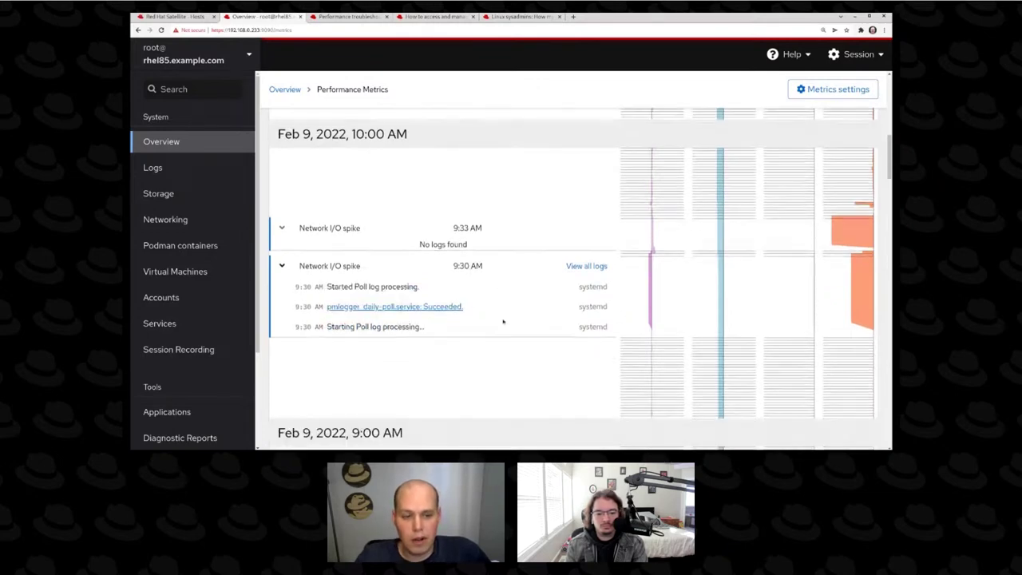
scroll(604, 267, "down", 8)
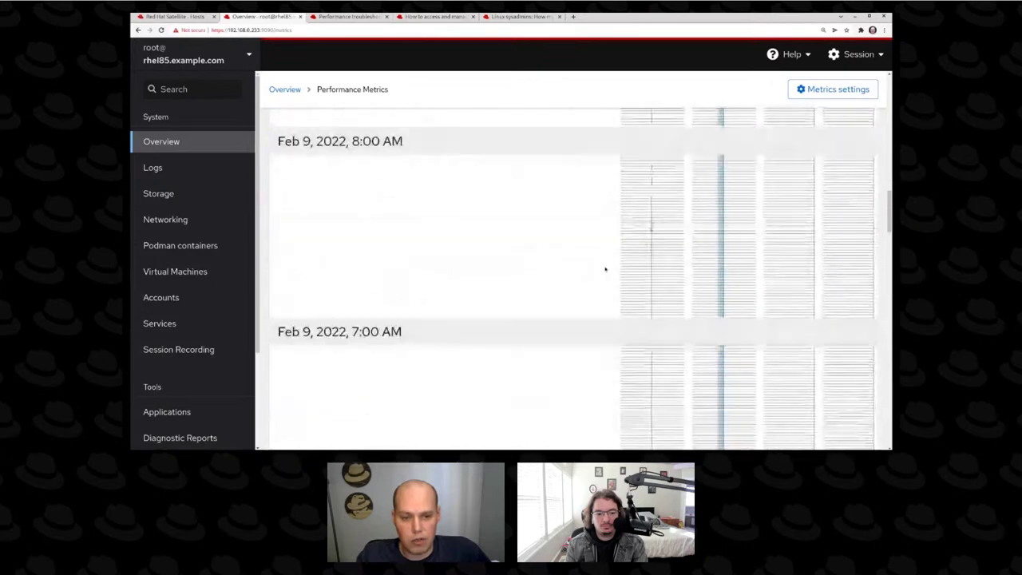
scroll(606, 269, "down", 2)
Look at the performance metrics history for Tuesday, February 8, 2022, and switch the history back to today.
scroll(606, 269, "up", 15)
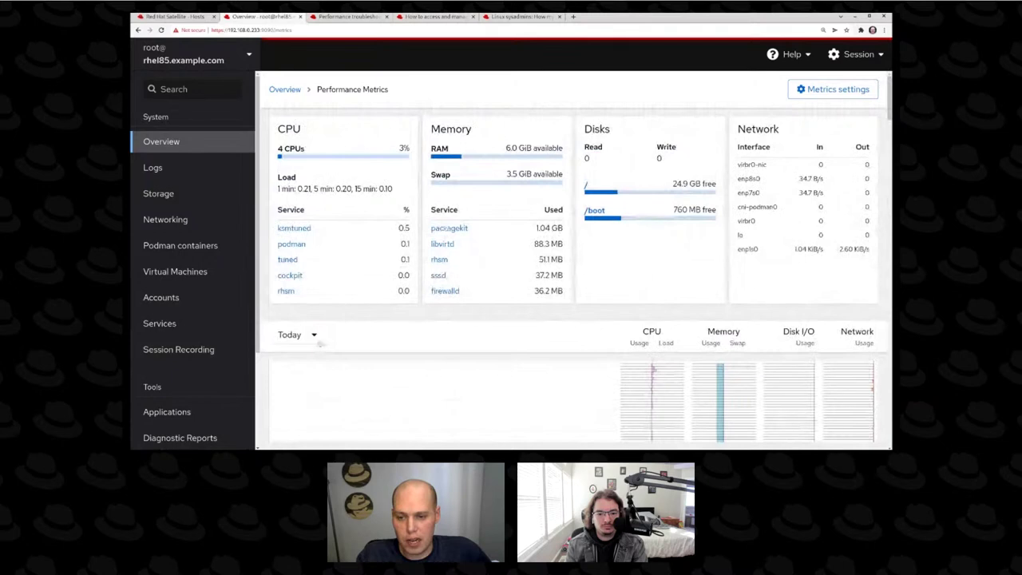
left_click(313, 336)
left_click(339, 388)
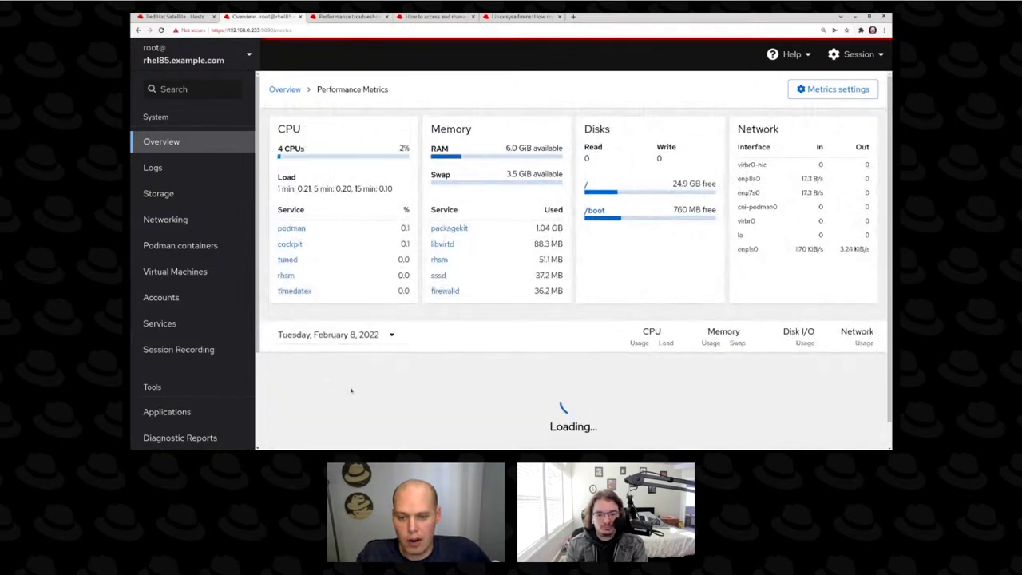
scroll(549, 344, "down", 2)
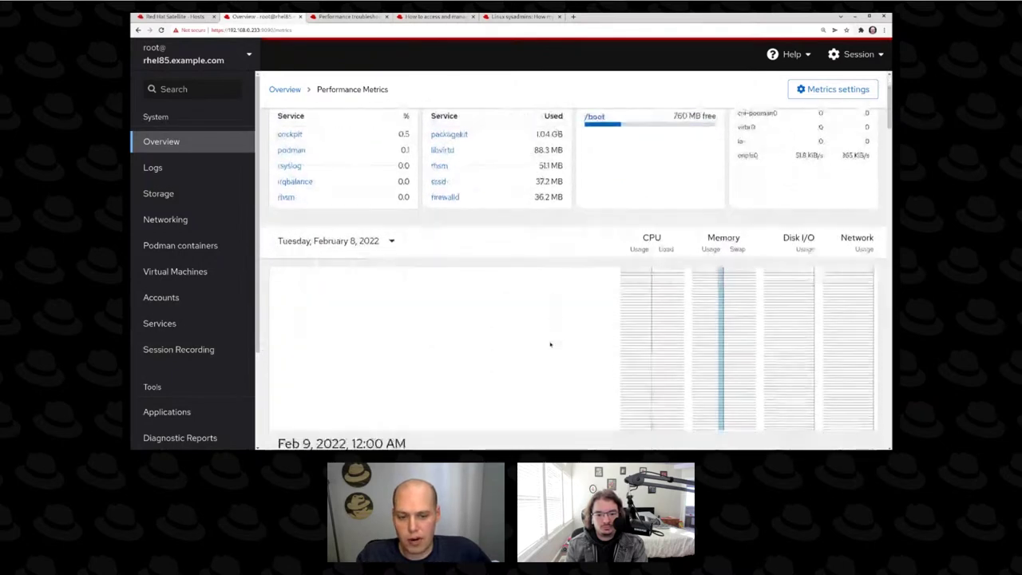
scroll(426, 321, "up", 1)
scroll(426, 322, "up", 1)
left_click(384, 334)
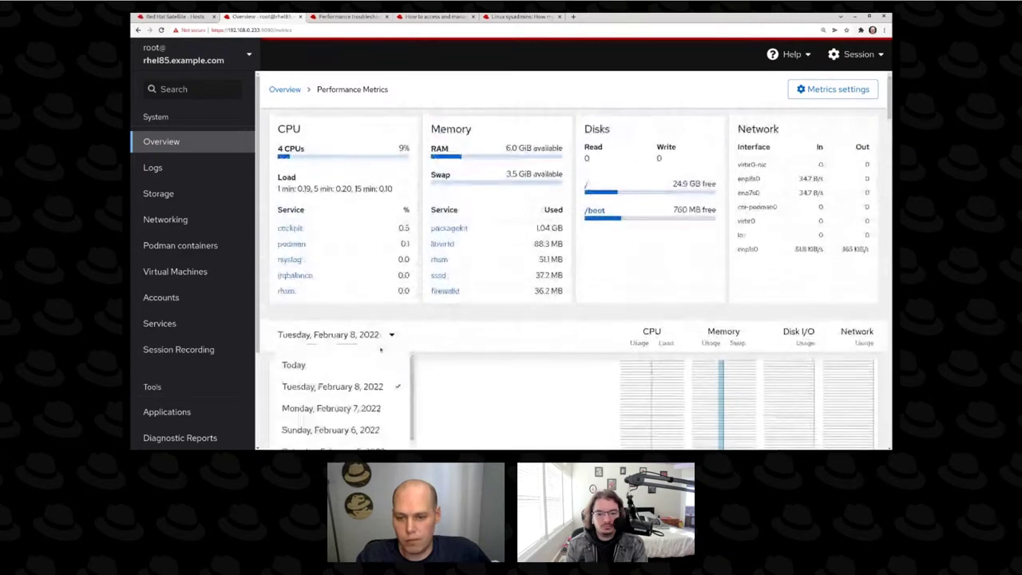
left_click(375, 361)
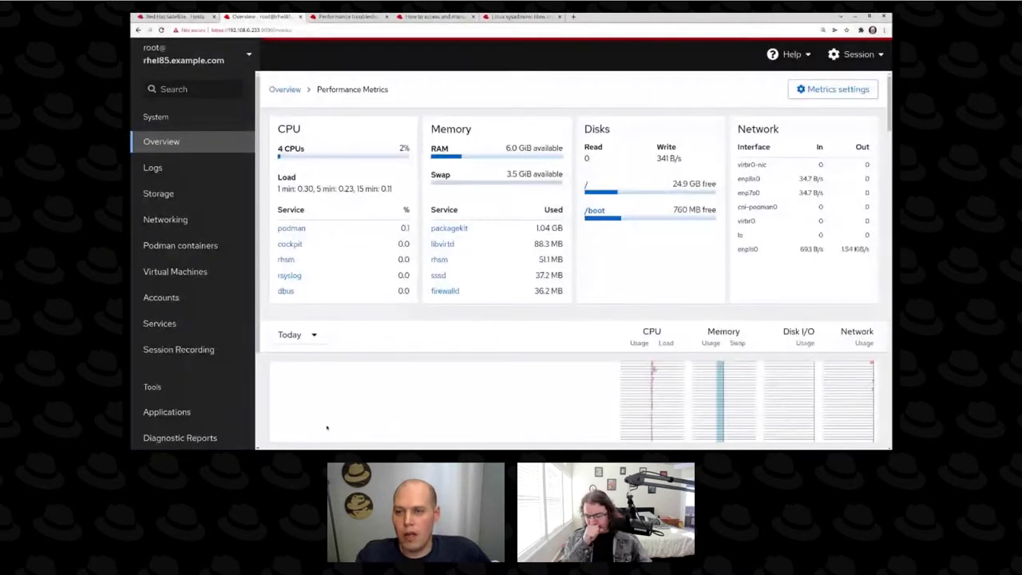
Switch to Red Hat Satellite, launch the web console from the rhel85.example.com host page, and return to the Satellite hosts list.
left_click(189, 17)
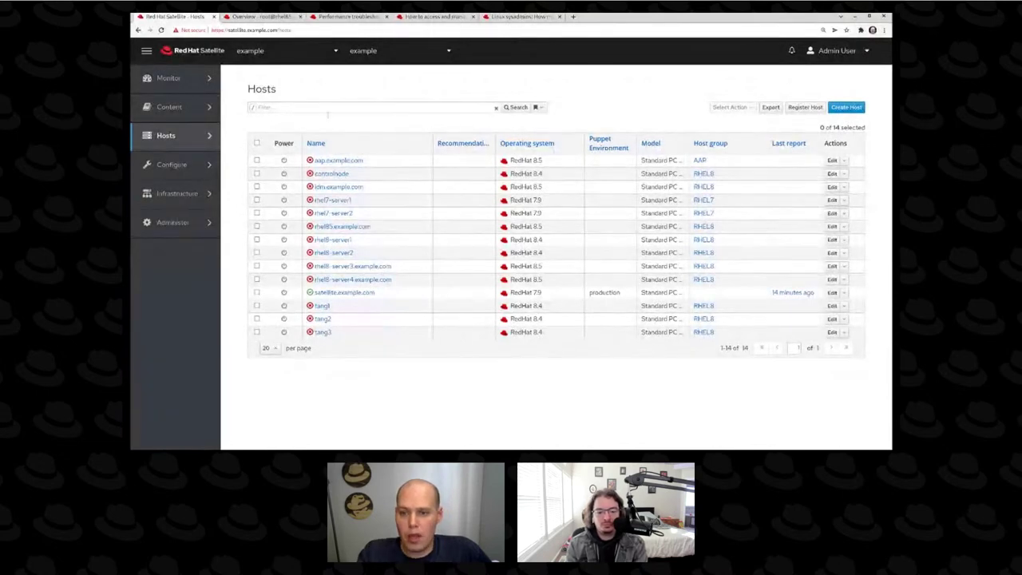
left_click(342, 228)
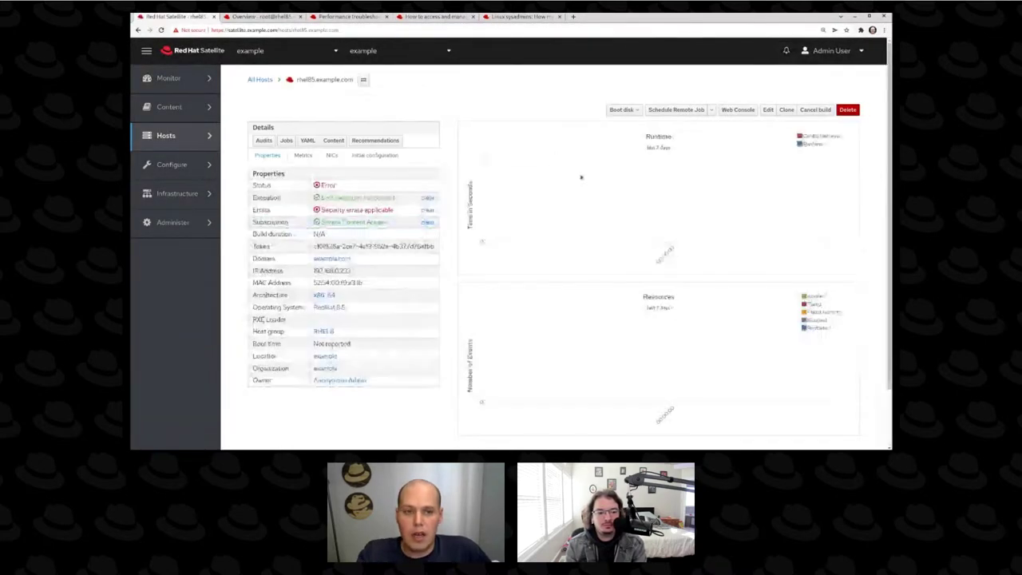
left_click(736, 111)
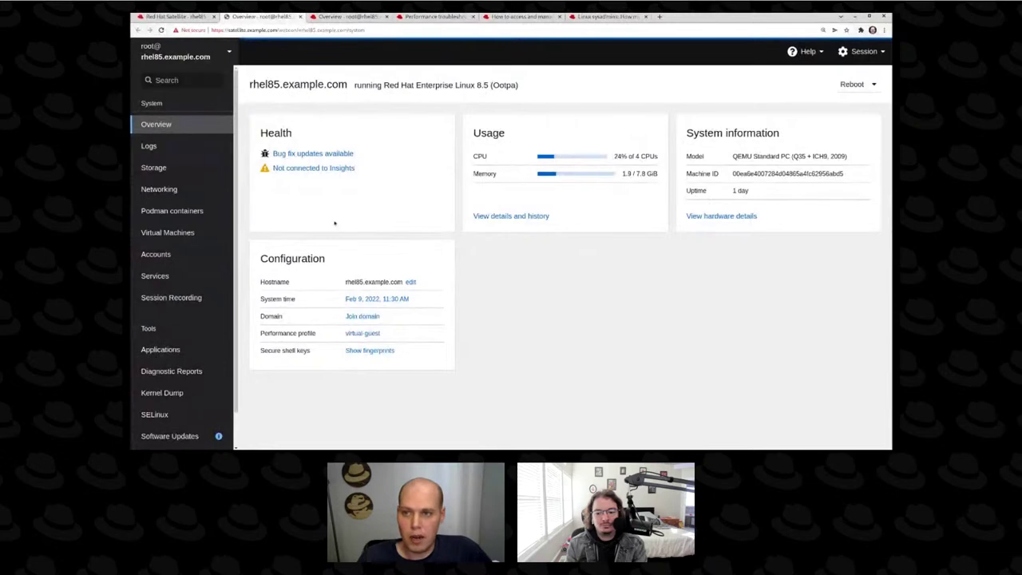
left_click(203, 17)
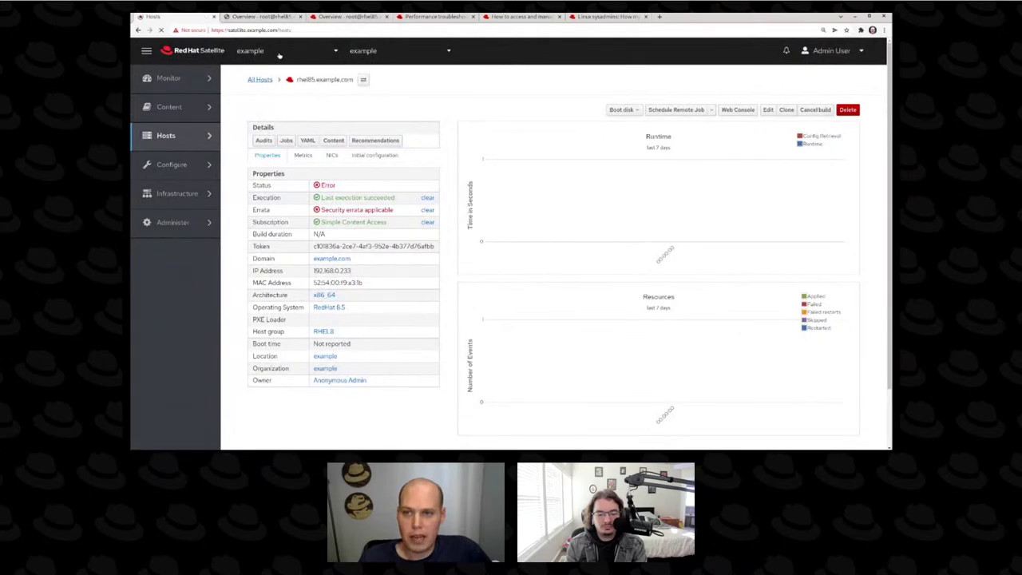
Go past the Satellite-launched console to the direct web console, view the form for adding a new host, and cancel it.
left_click(274, 17)
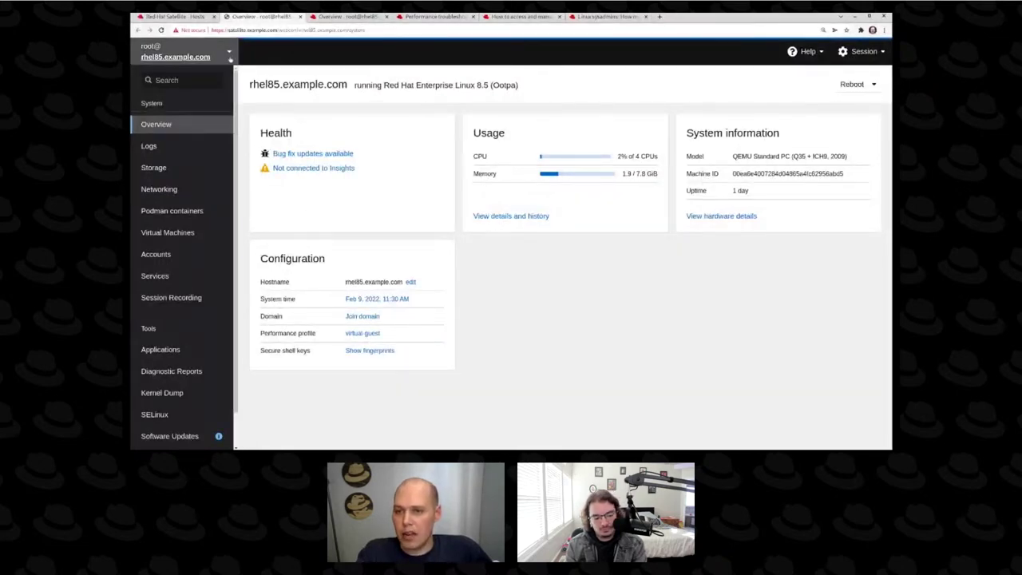
key("ctrl+Tab")
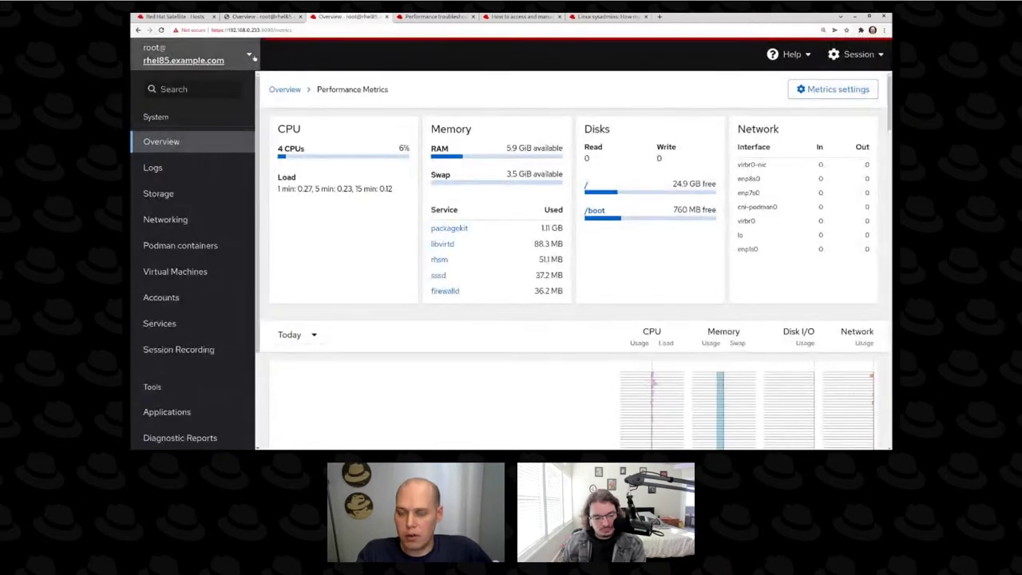
left_click(252, 58)
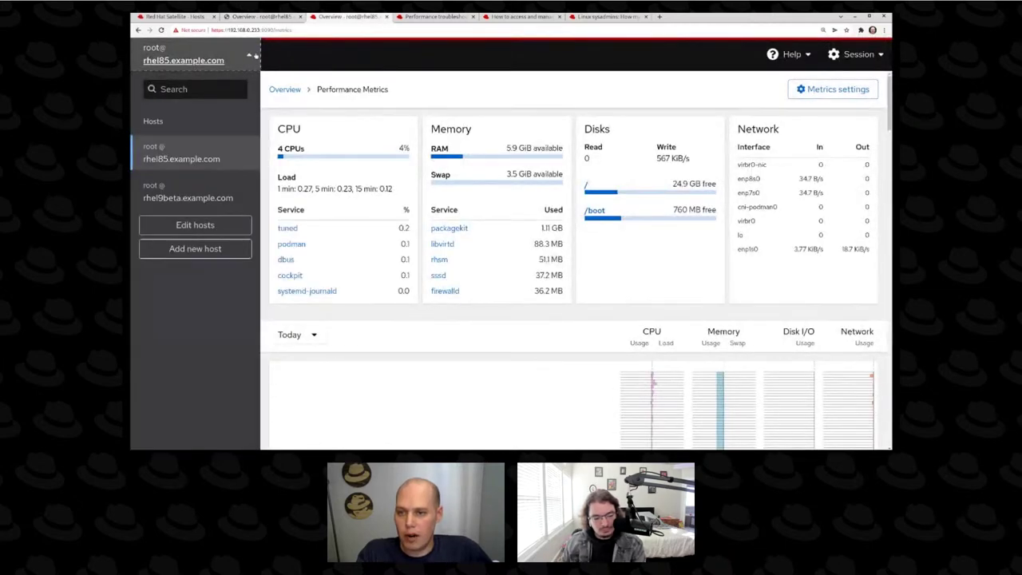
left_click(203, 251)
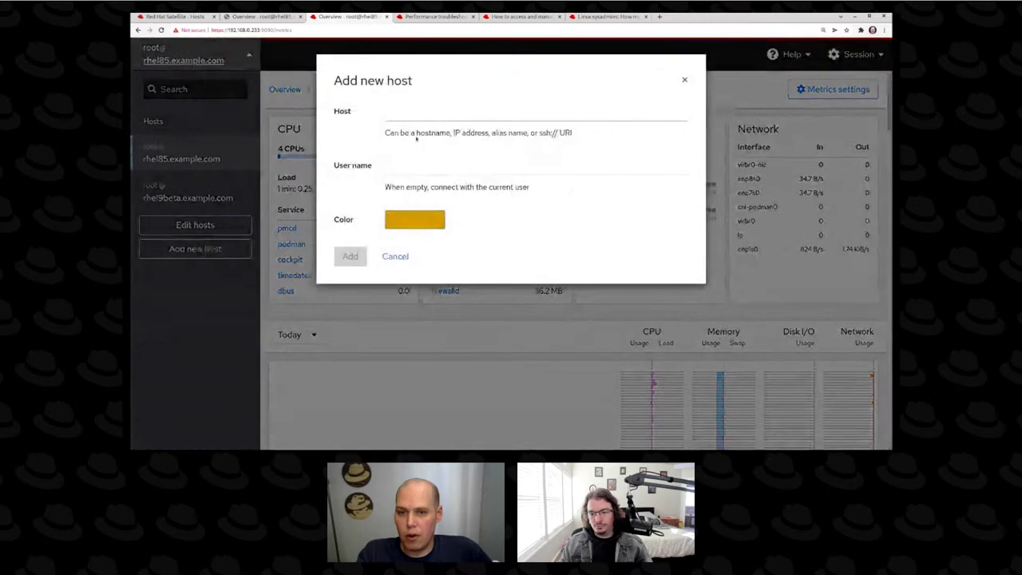
left_click(395, 114)
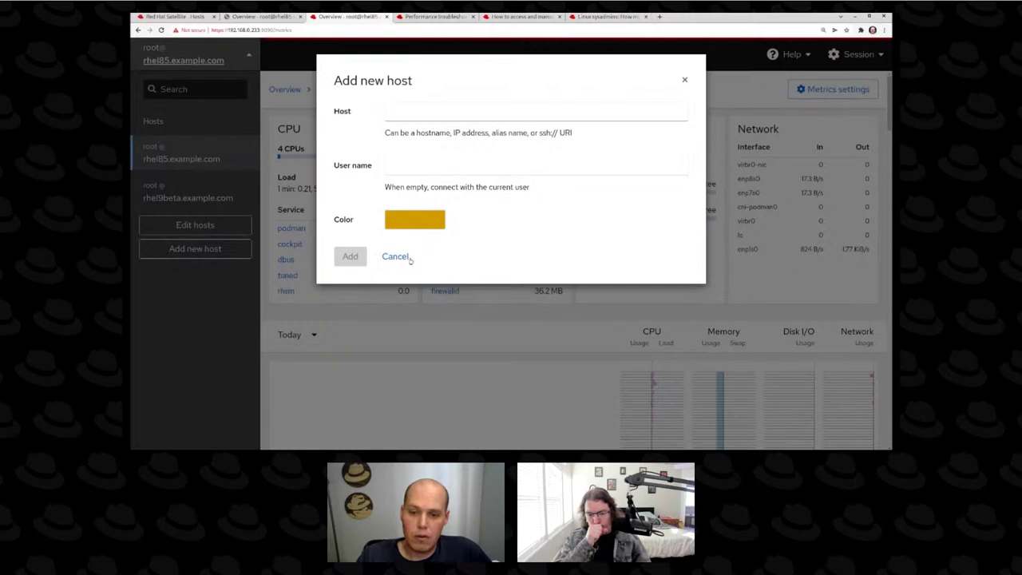
left_click(403, 257)
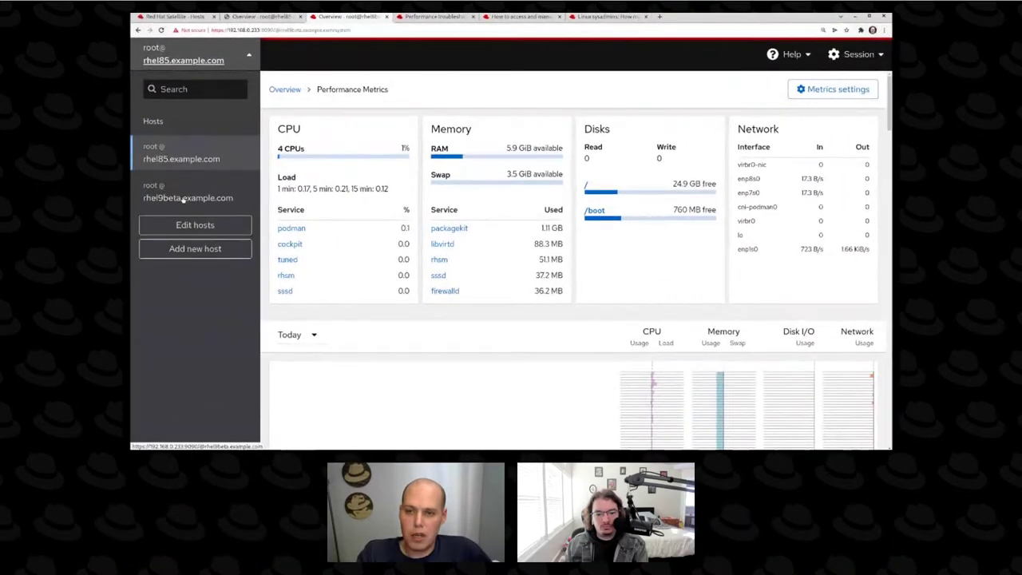
Switch the console to rhel9beta.example.com to view its overview, return to rhel85.example.com, and show the host list again.
left_click(270, 150)
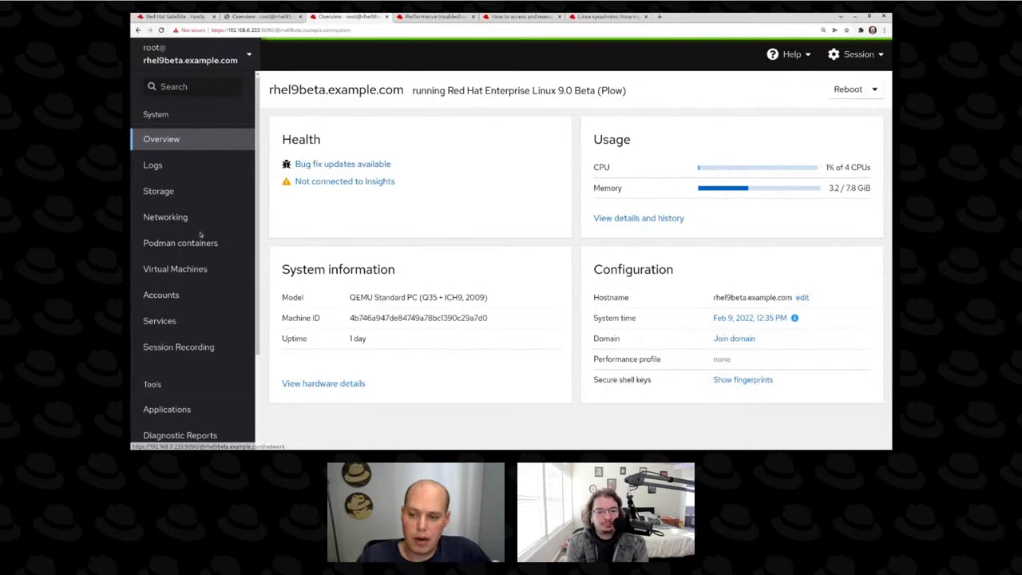
scroll(200, 233, "down", 1)
left_click(244, 60)
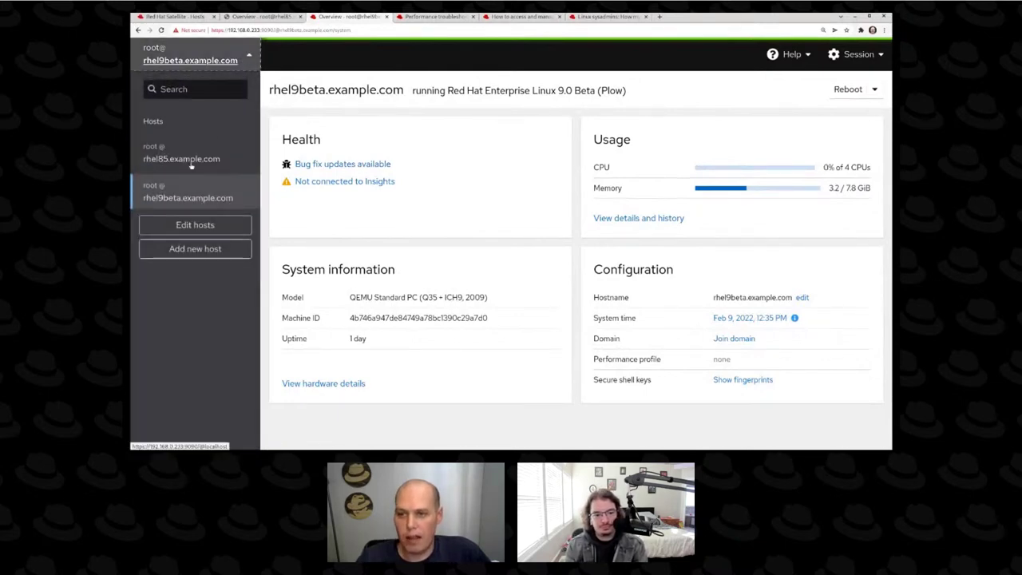
left_click(190, 160)
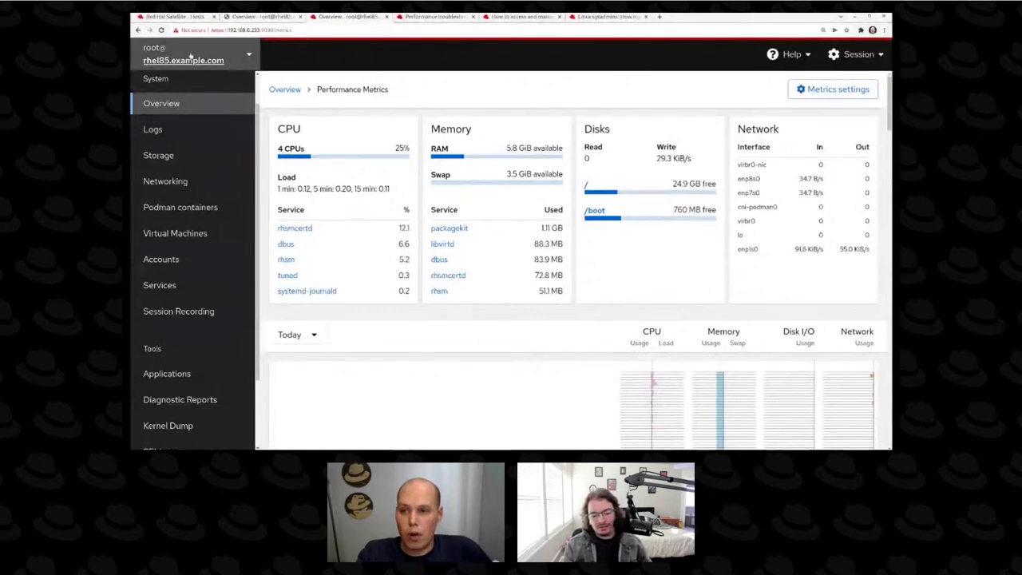
left_click(246, 60)
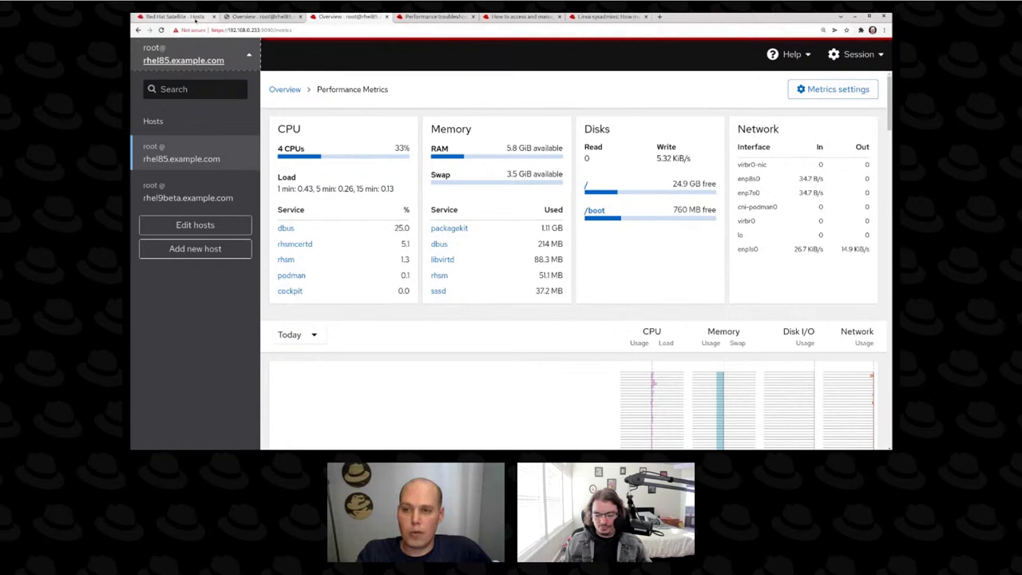
Revisit the Satellite hosts list, and read the Satellite integration article's sections on prerequisites, enabling the web console and validating remote execution.
left_click(196, 22)
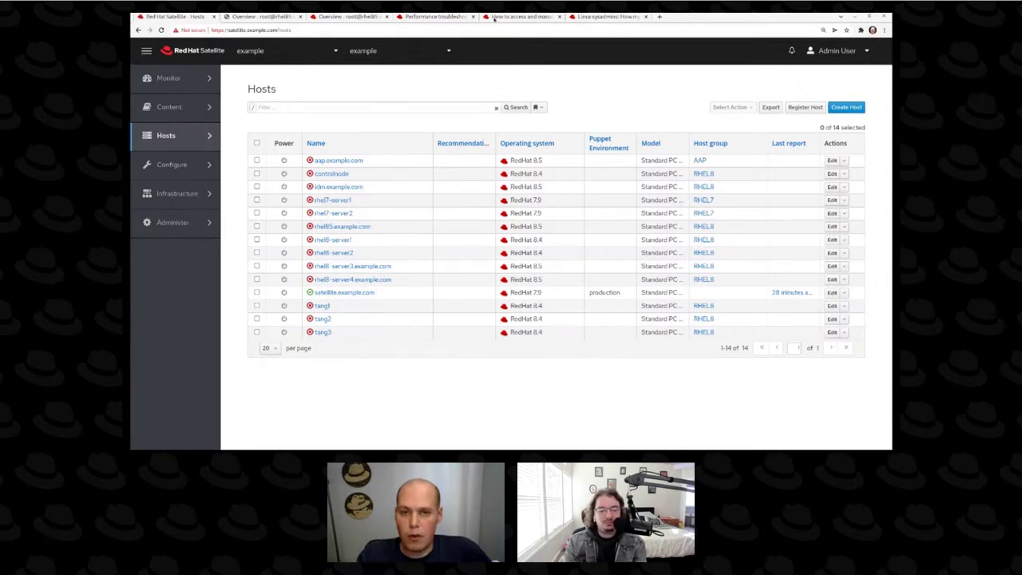
left_click(517, 17)
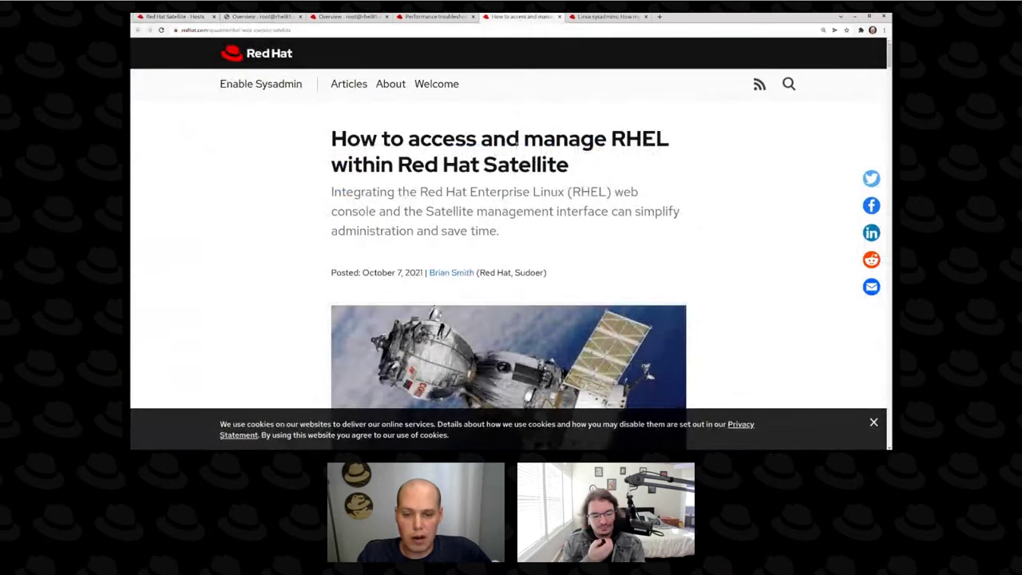
scroll(493, 168, "down", 4)
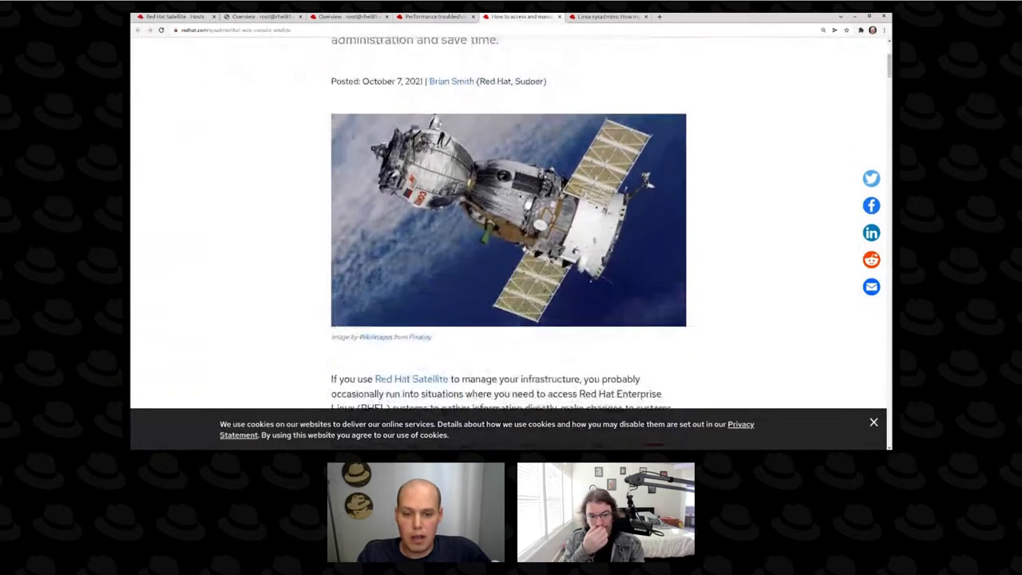
scroll(523, 197, "down", 3)
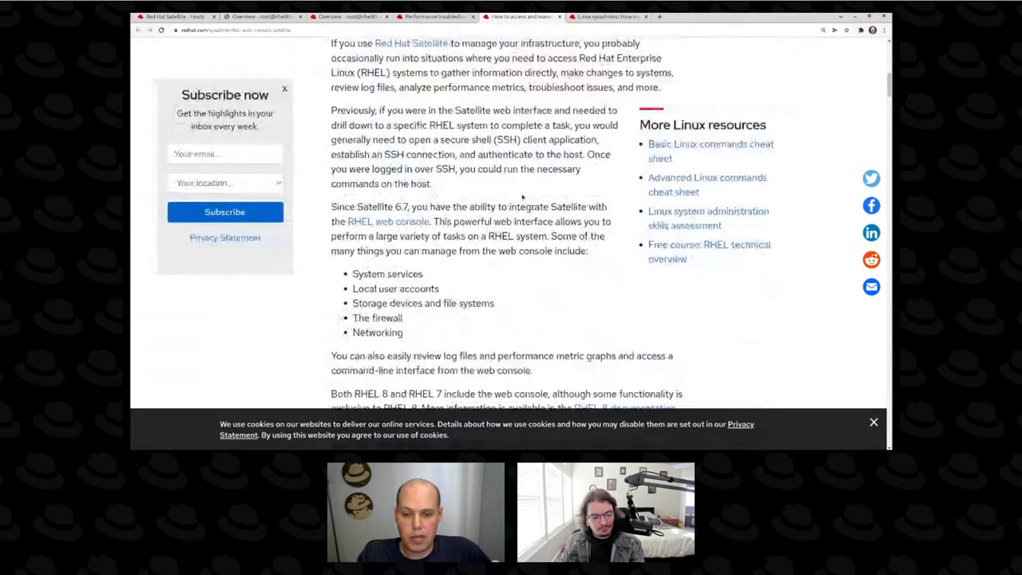
scroll(523, 197, "down", 3)
scroll(523, 197, "down", 3)
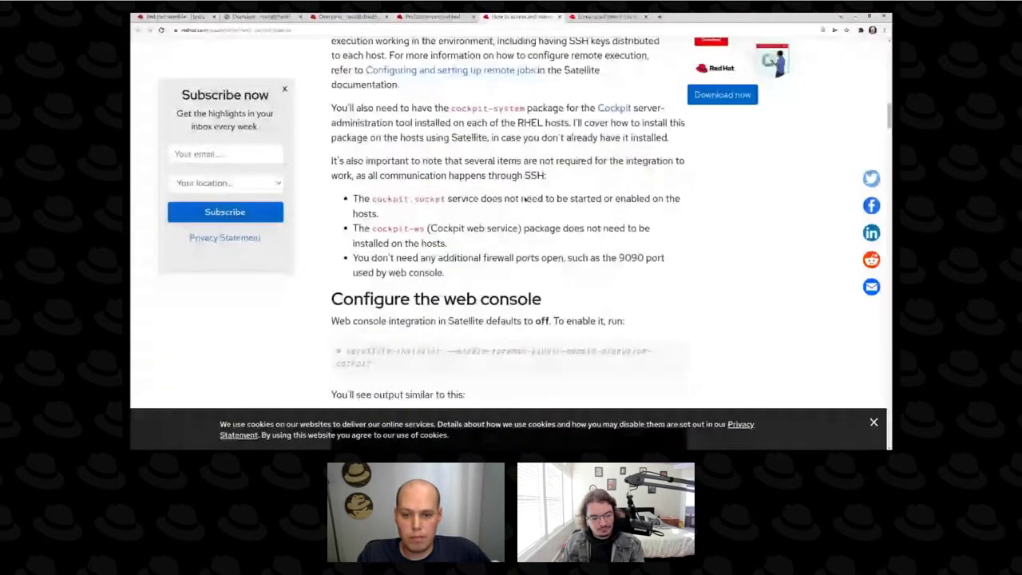
scroll(523, 198, "down", 3)
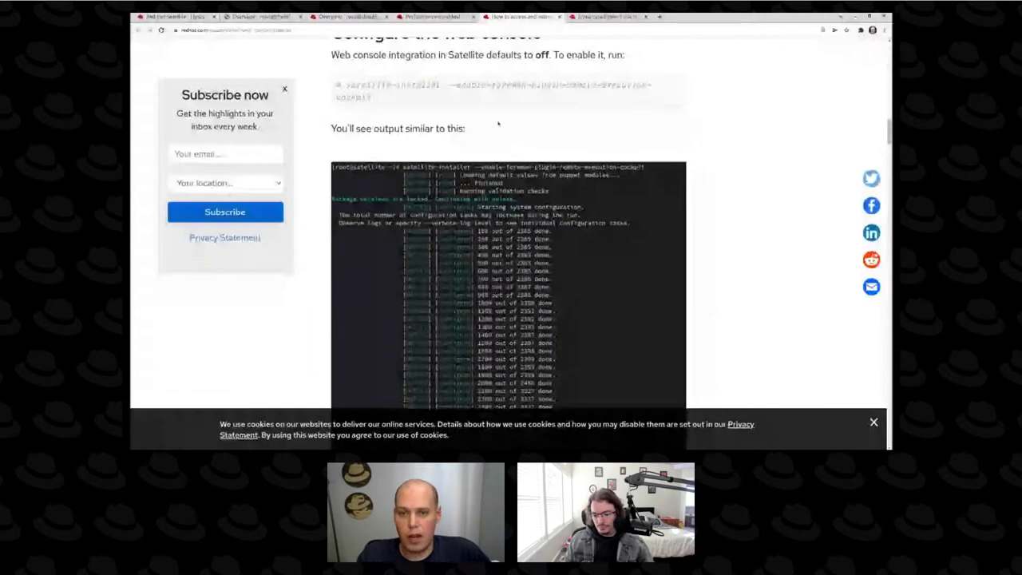
scroll(541, 188, "down", 4)
scroll(538, 201, "down", 3)
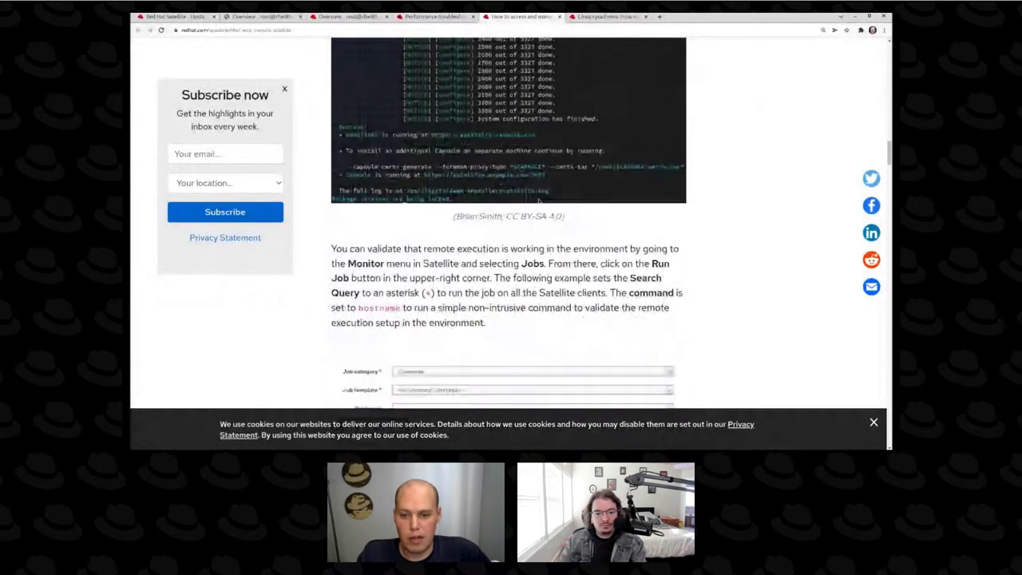
Return to the direct rhel85.example.com web console and open its Storage page.
key("ctrl+1")
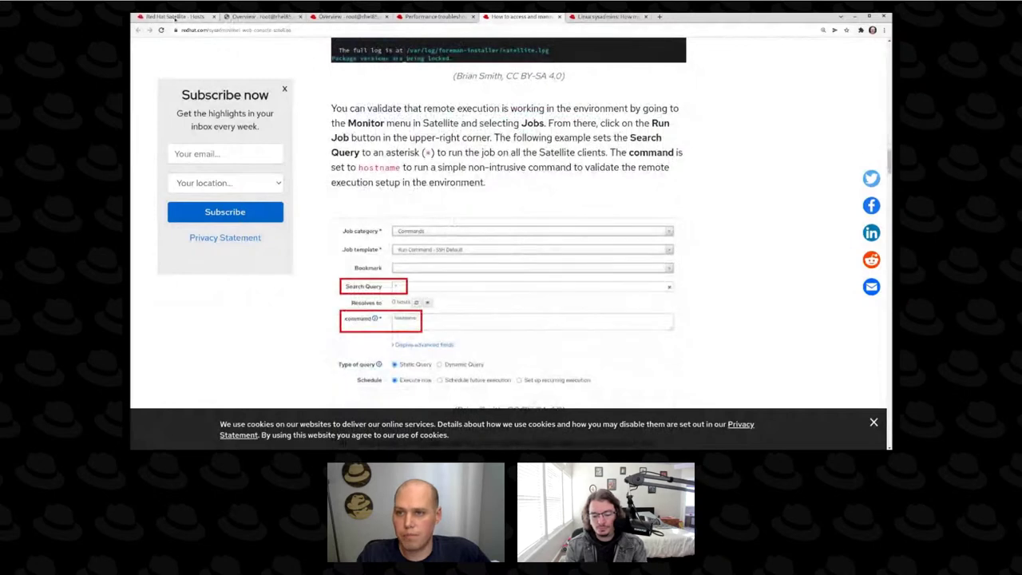
key("ctrl+3")
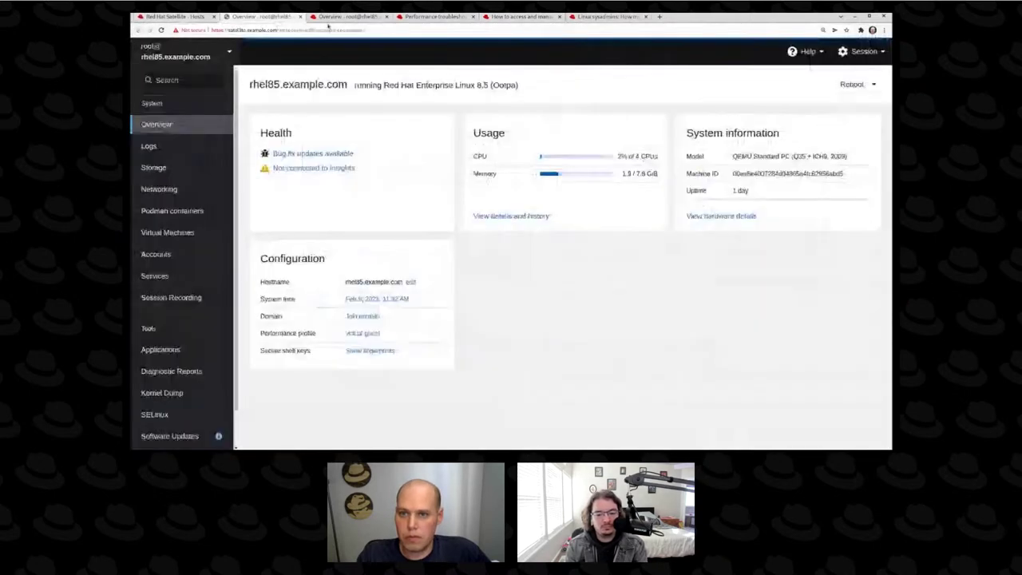
left_click(275, 109)
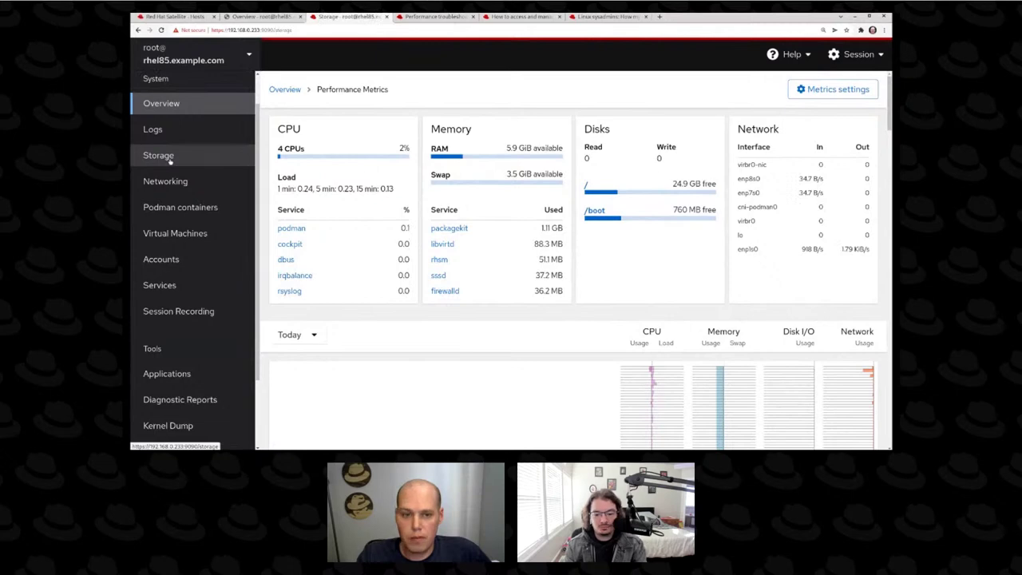
left_click(170, 159)
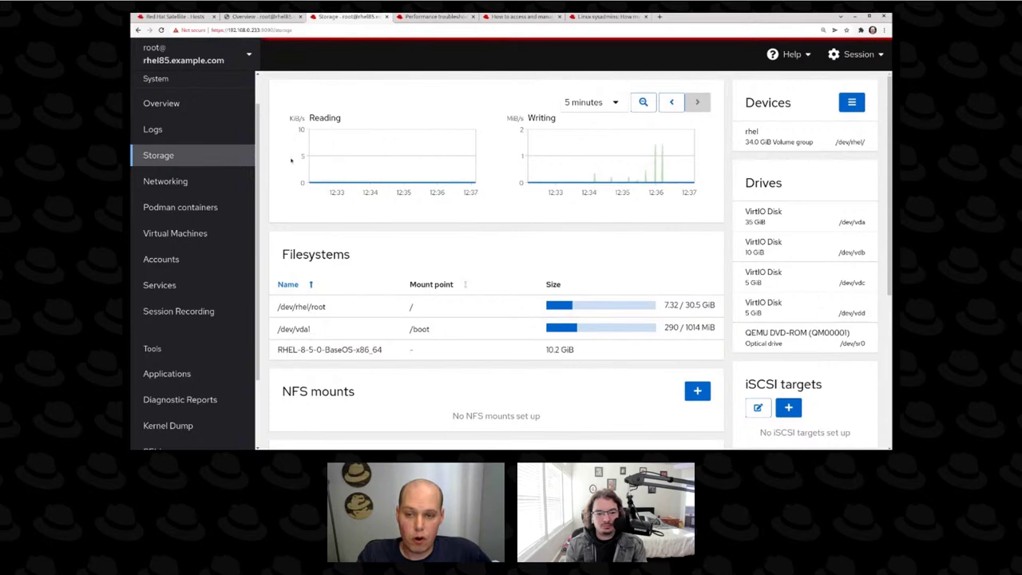
Look through the host's filesystems, drives, NFS mounts, iSCSI targets and storage logs, and return to the read and write graphs.
scroll(483, 212, "down", 2)
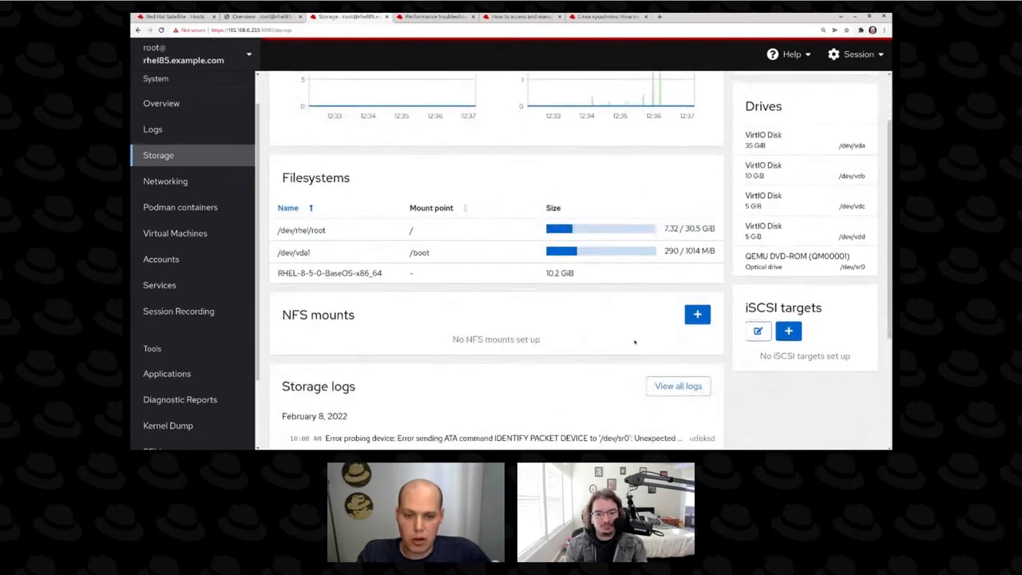
scroll(461, 282, "down", 1)
scroll(460, 281, "down", 4)
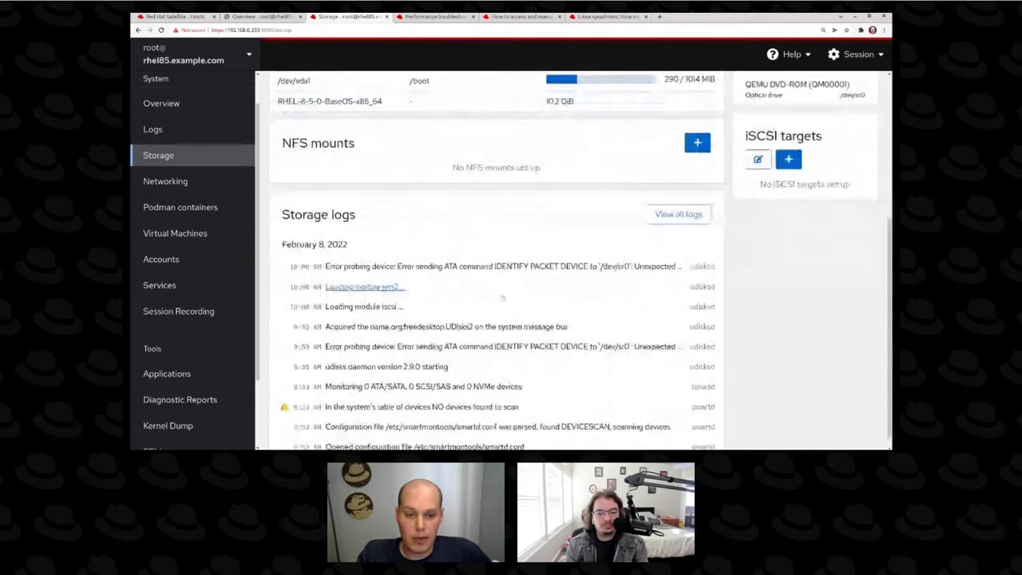
scroll(703, 346, "down", 1)
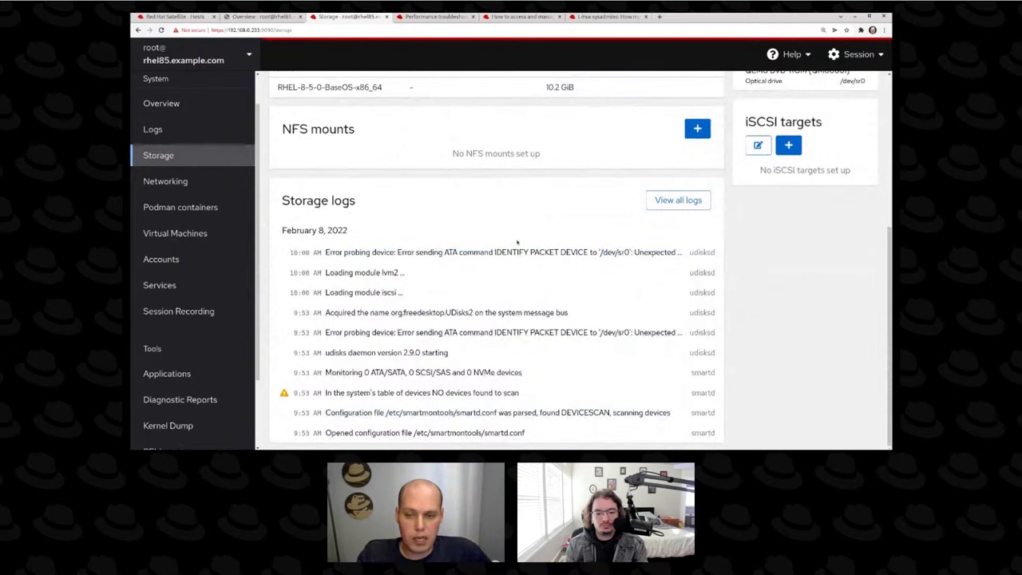
scroll(555, 368, "up", 5)
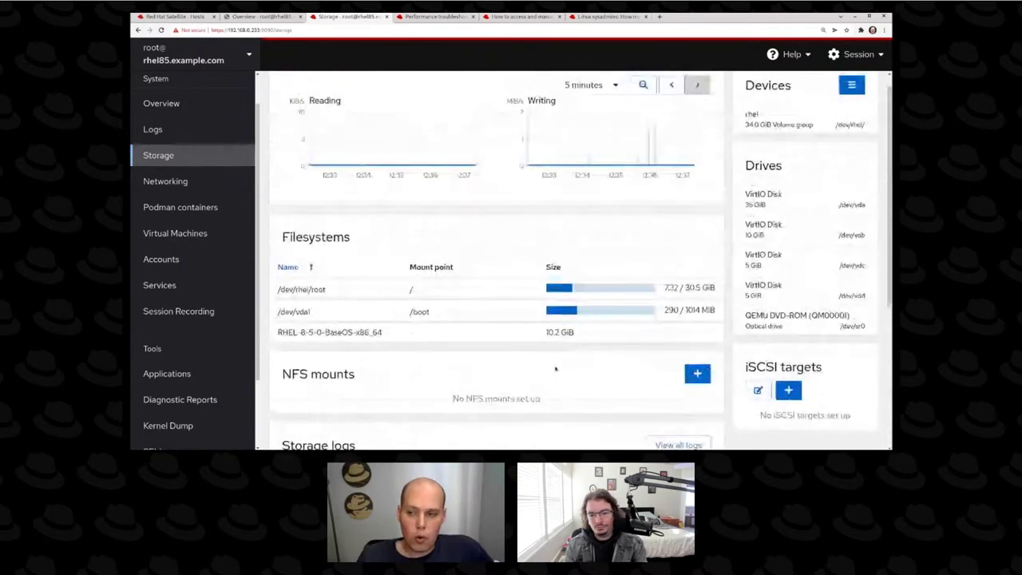
scroll(556, 368, "up", 1)
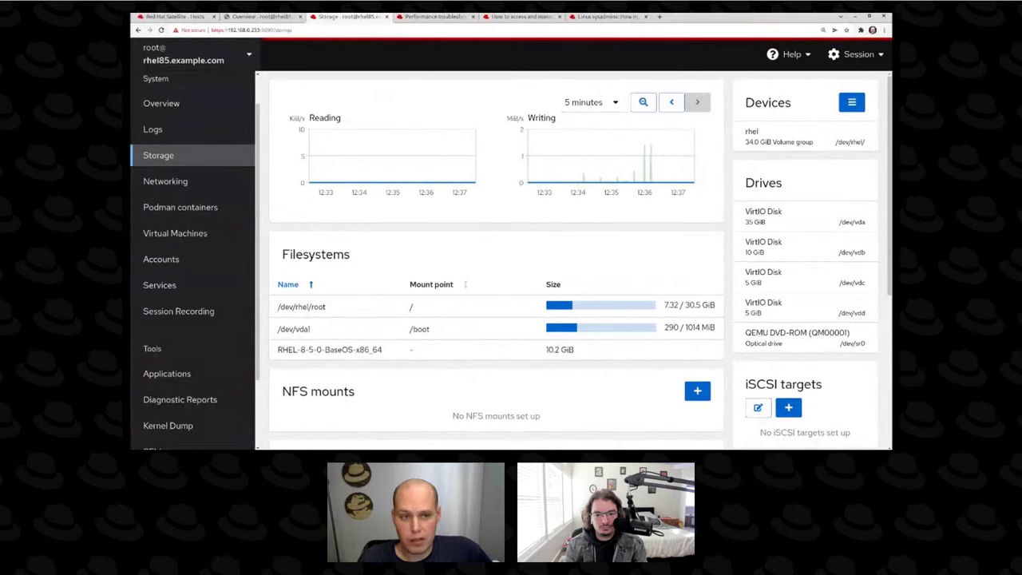
Create a volume group named myvg on the 10 GiB VirtIO disk /dev/vdb.
left_click(854, 106)
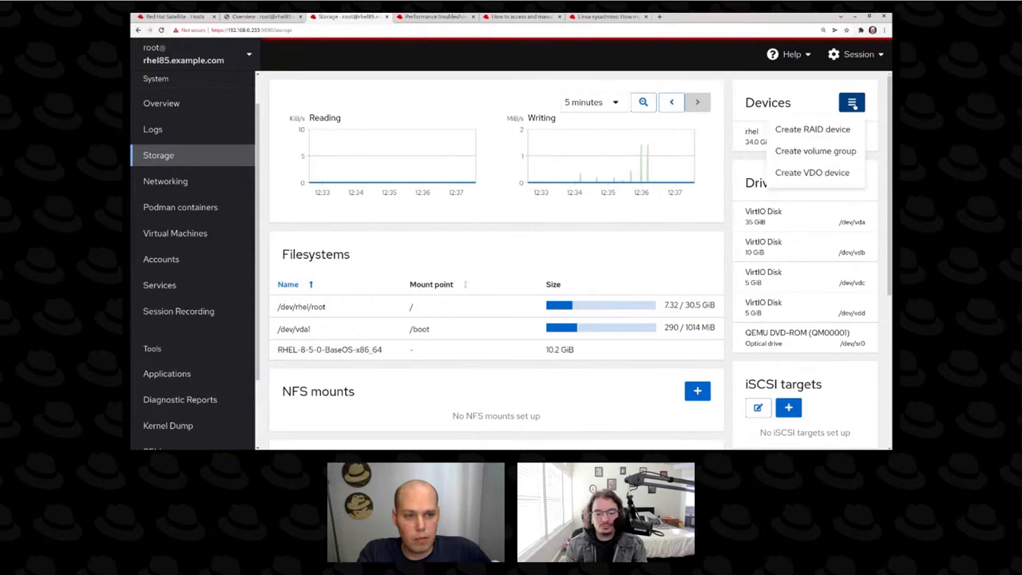
left_click(829, 153)
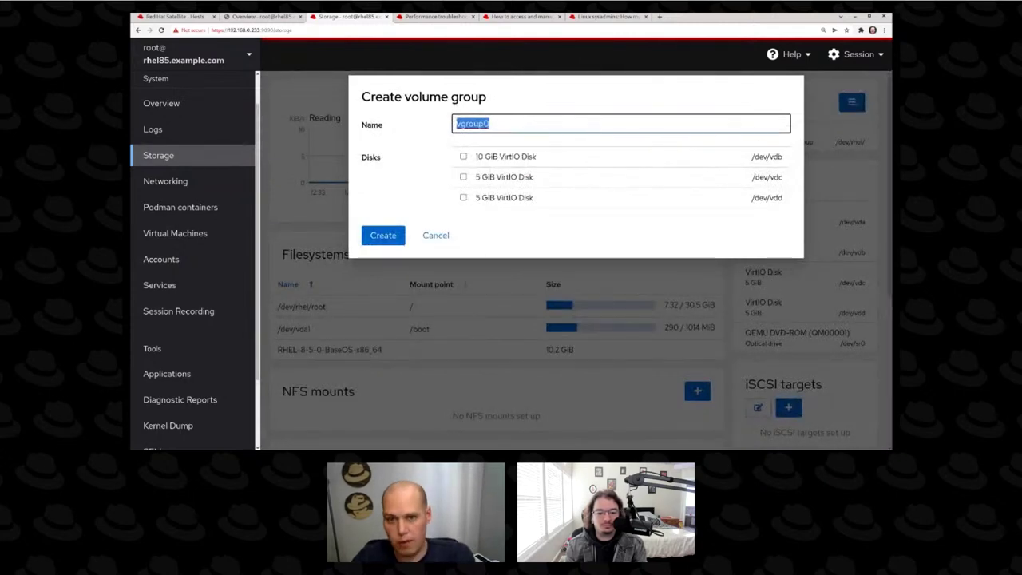
type("myvg")
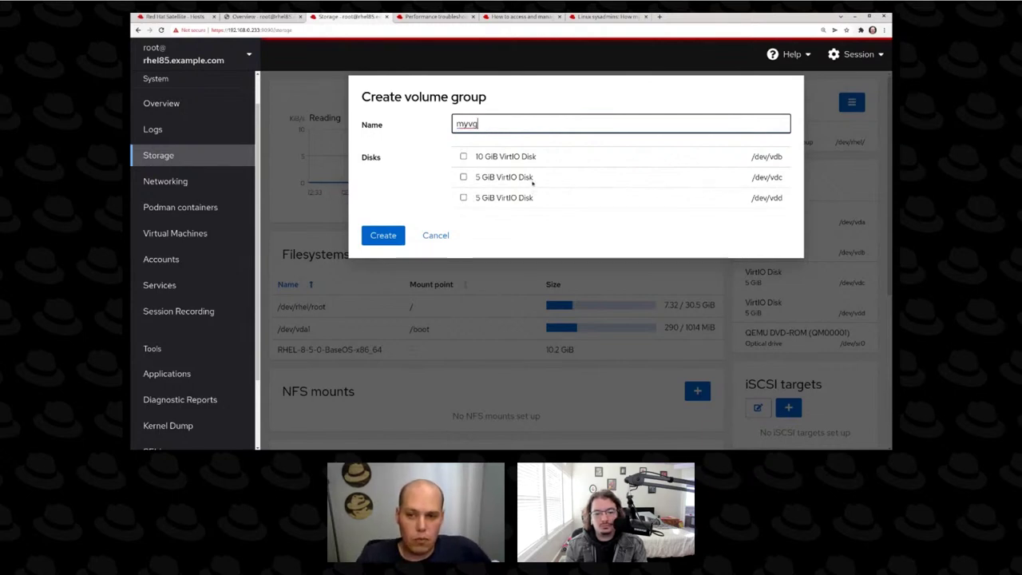
left_click(463, 156)
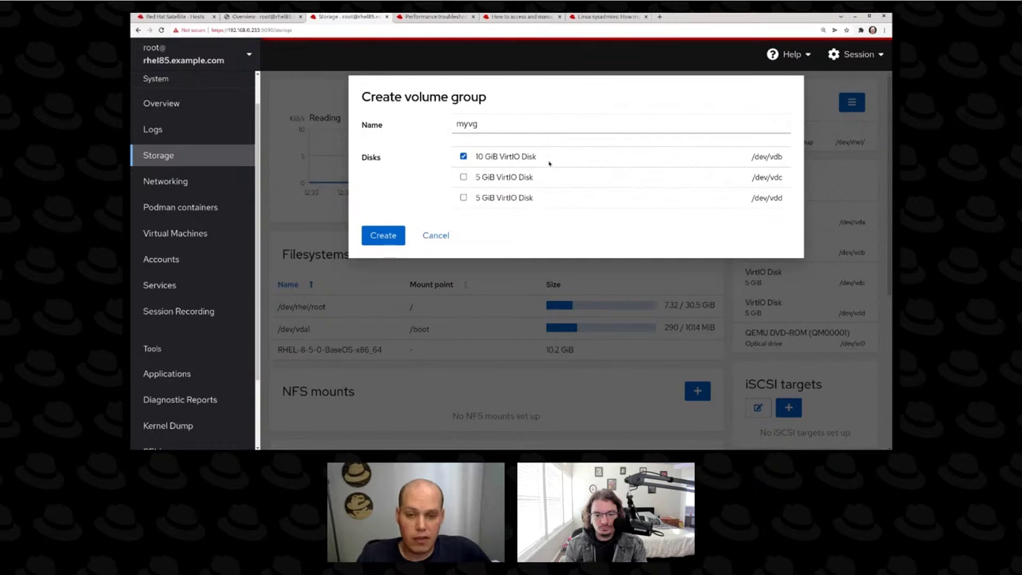
left_click(397, 241)
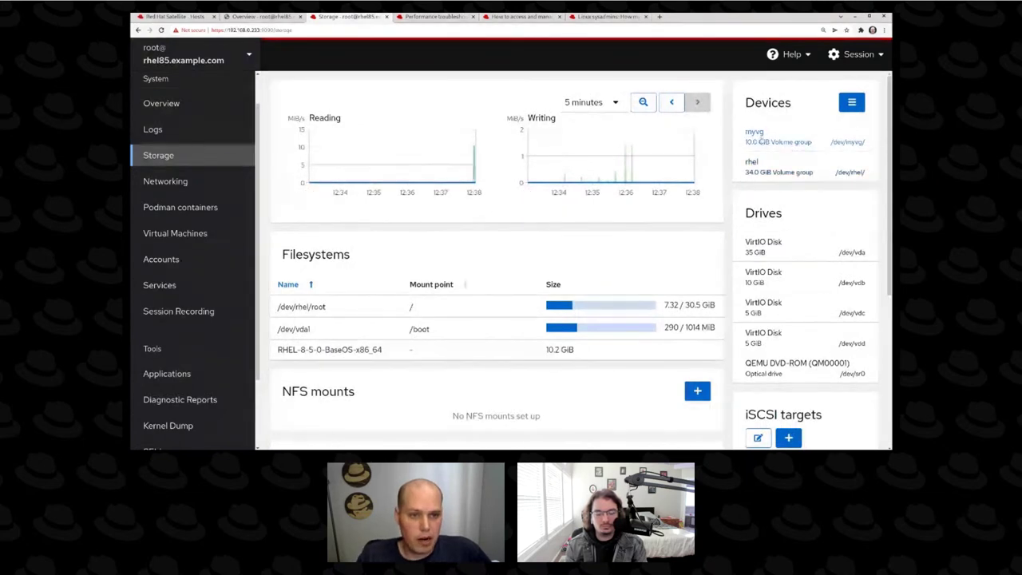
In volume group myvg, create a 2.50 GiB logical volume named mylv as a block device for filesystems.
left_click(754, 132)
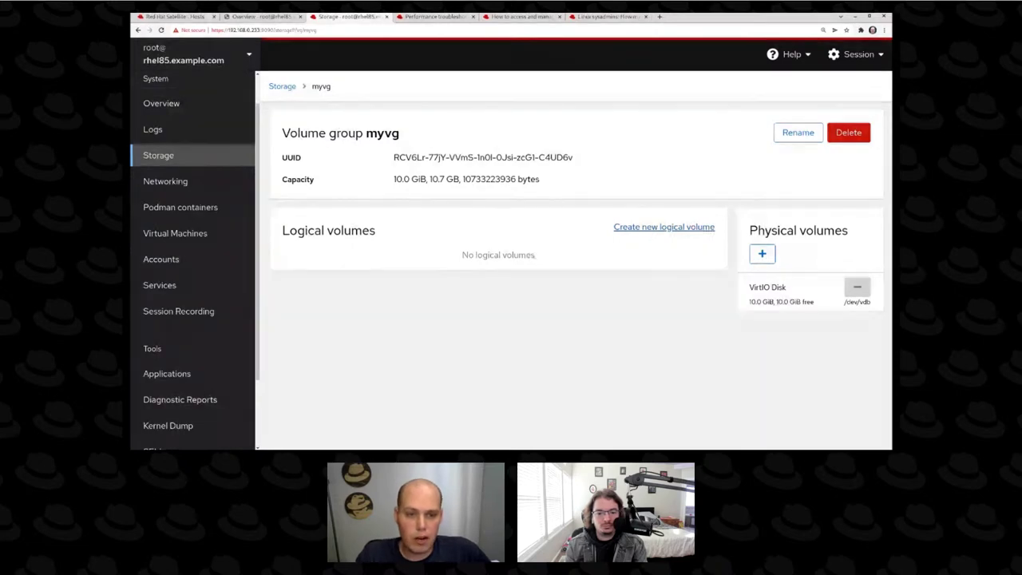
left_click(654, 228)
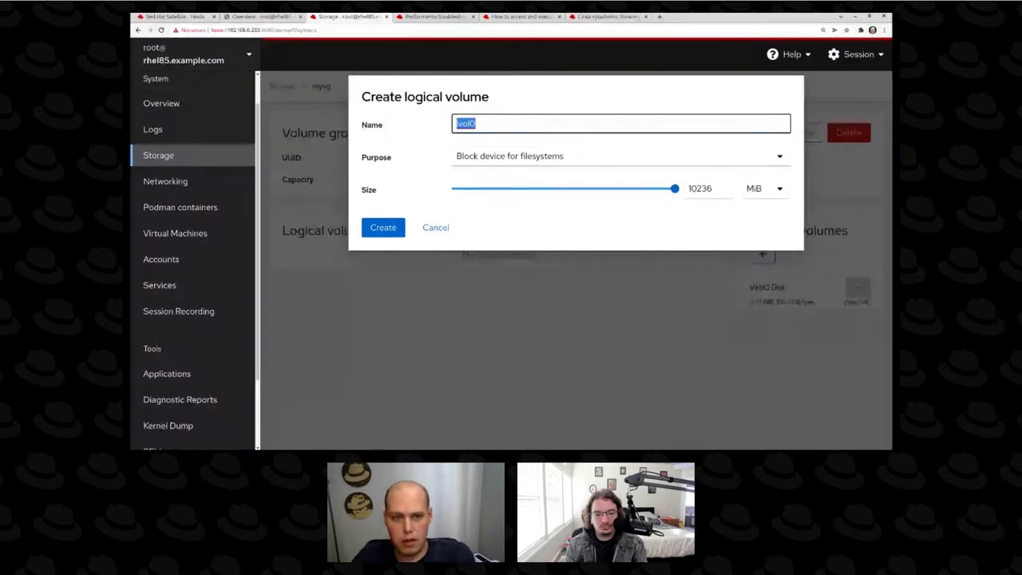
type("mylv")
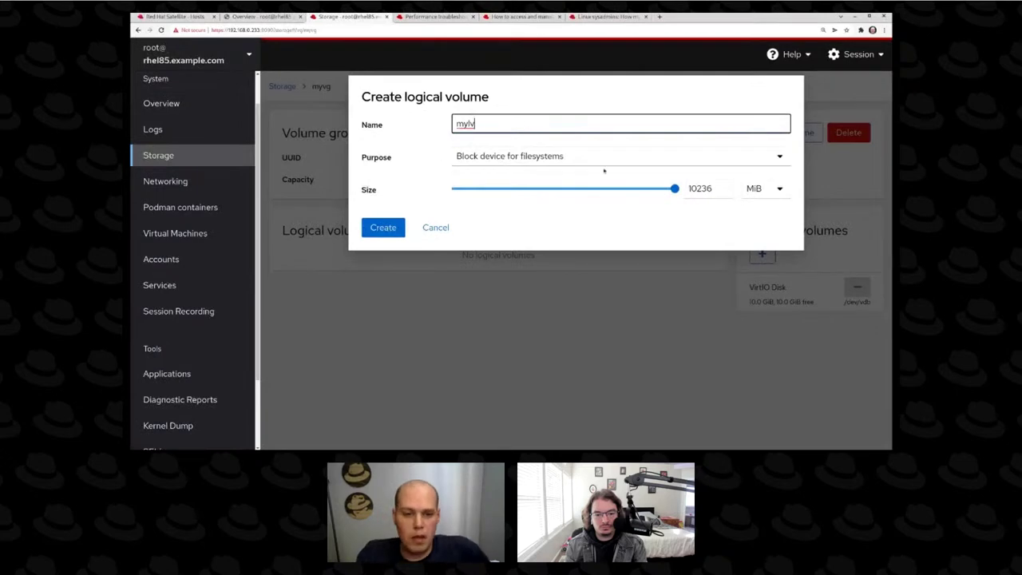
left_click_drag(675, 189, 508, 188)
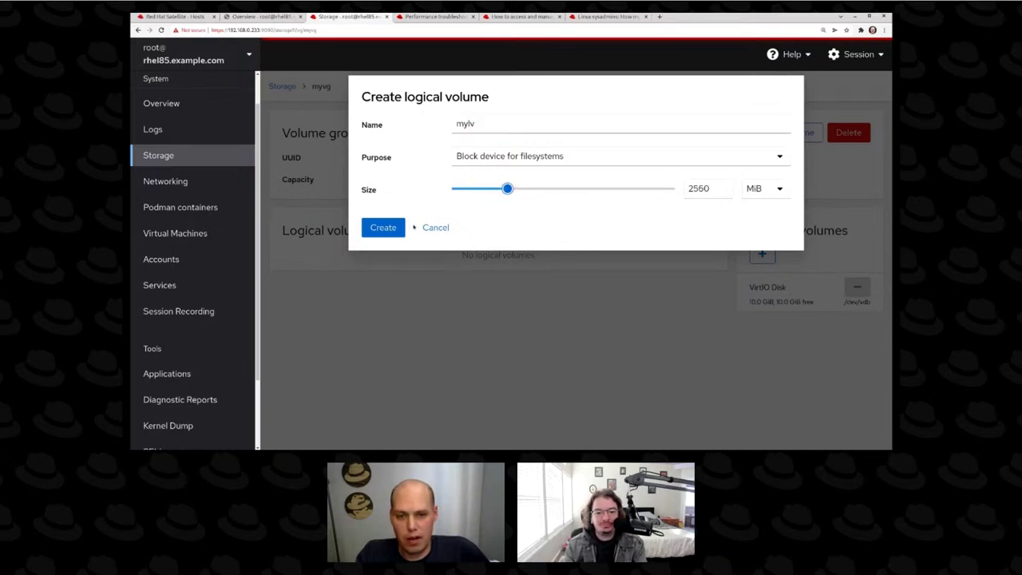
left_click(779, 189)
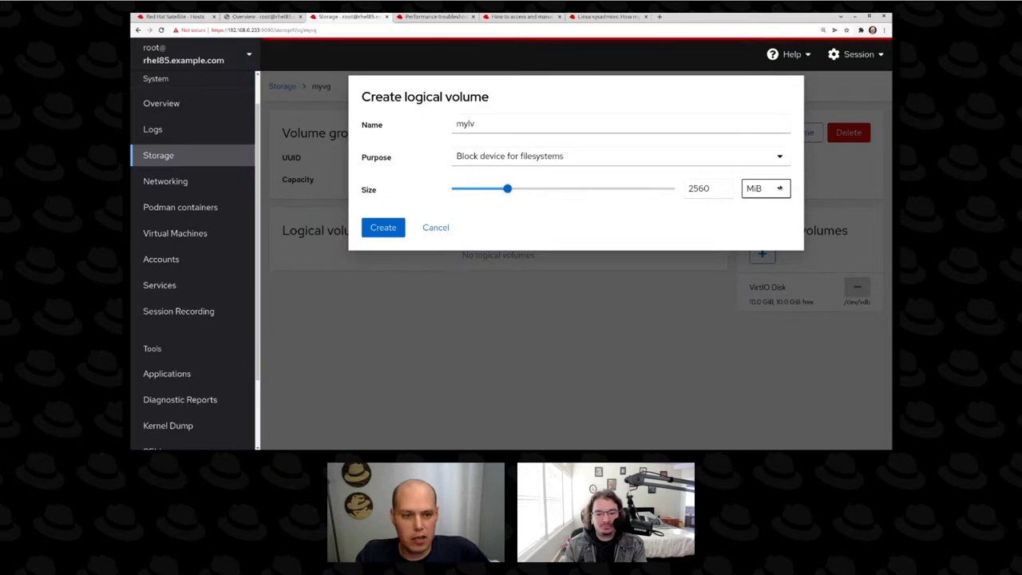
key("Down")
left_click(720, 191)
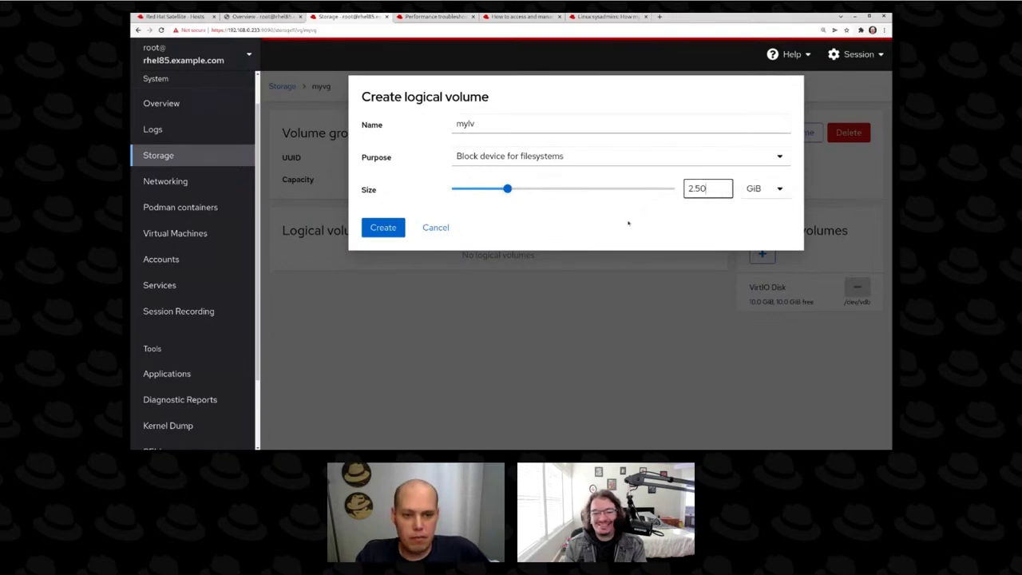
left_click(383, 227)
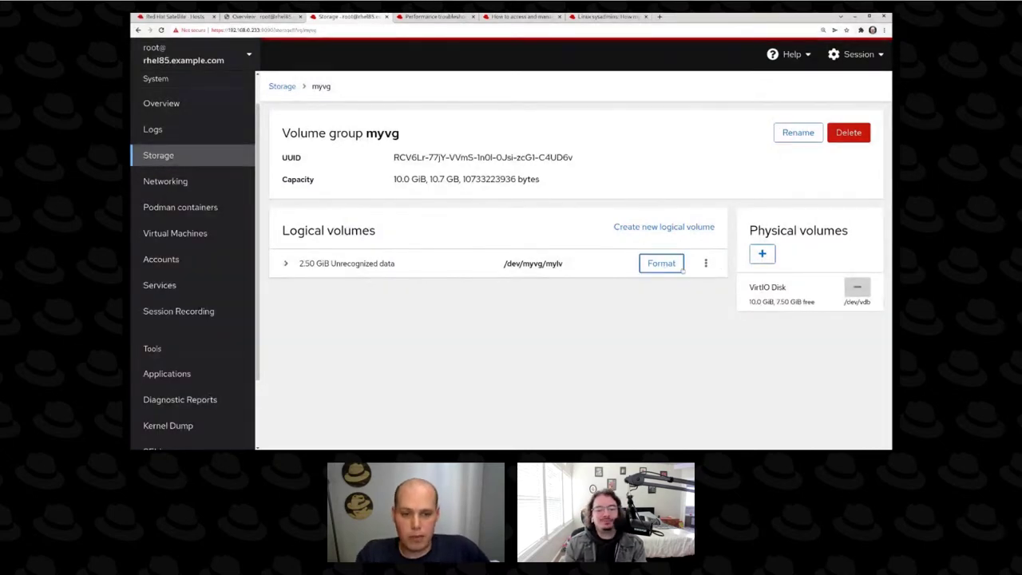
Format /dev/myvg/mylv as XFS with the name myfs and mount point /myfs, mounted now and without encryption.
left_click(660, 268)
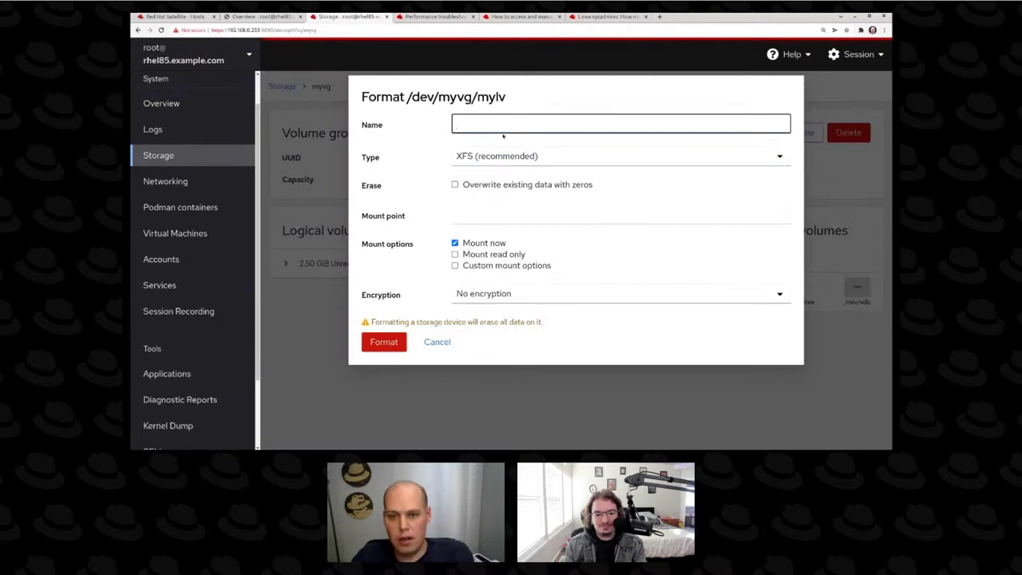
type("m")
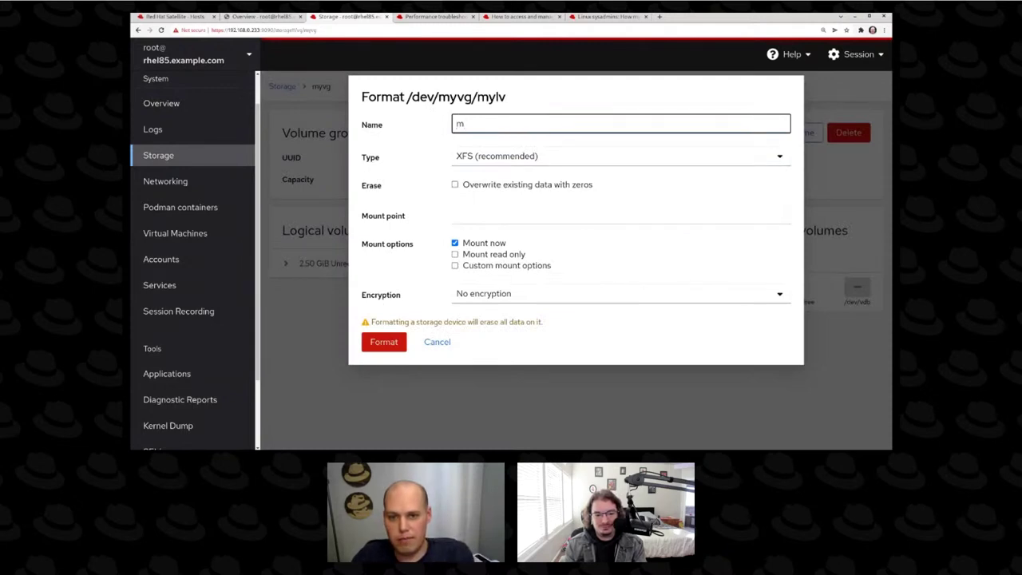
type("yfs")
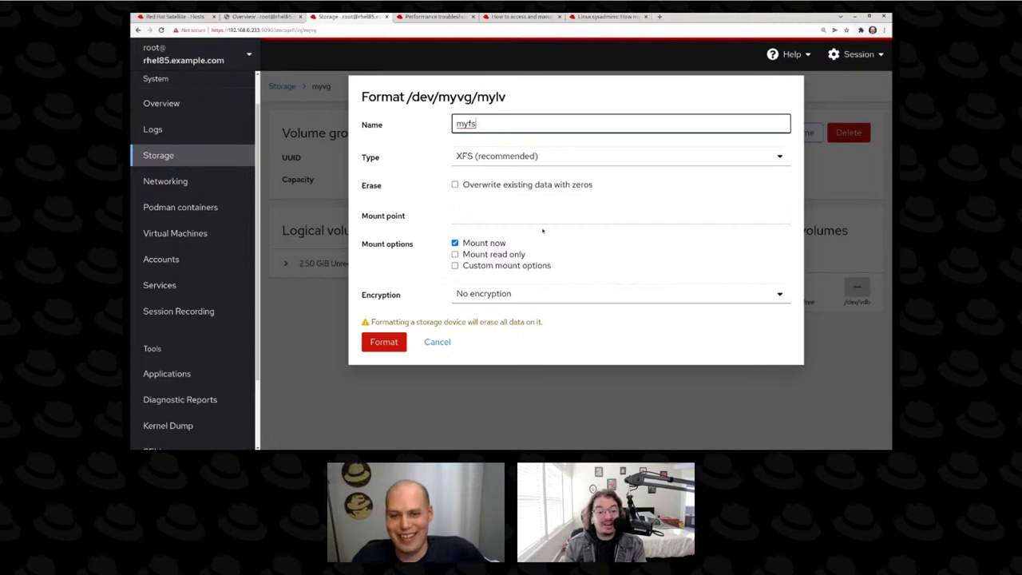
left_click(541, 222)
type("/")
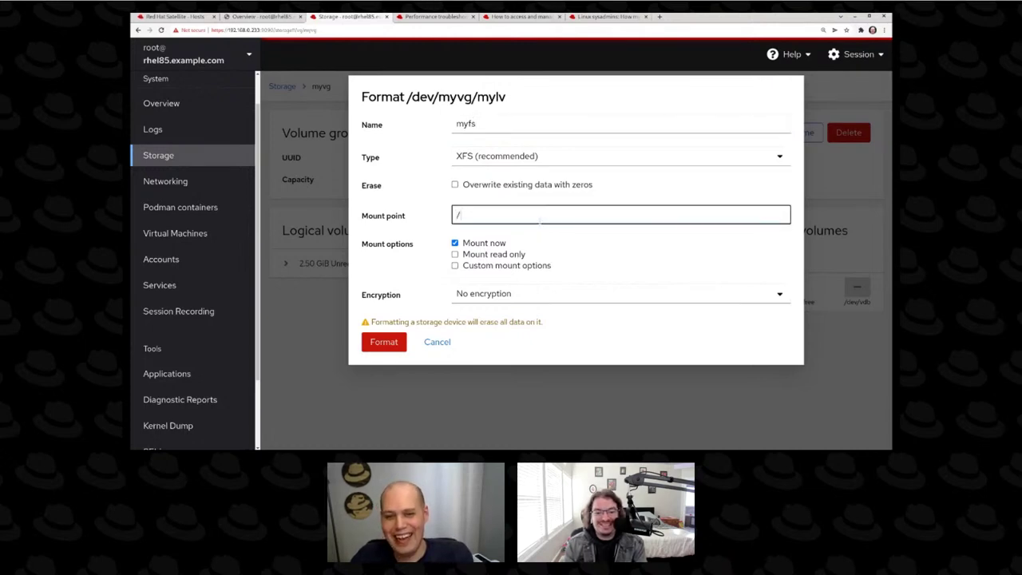
type("myfs")
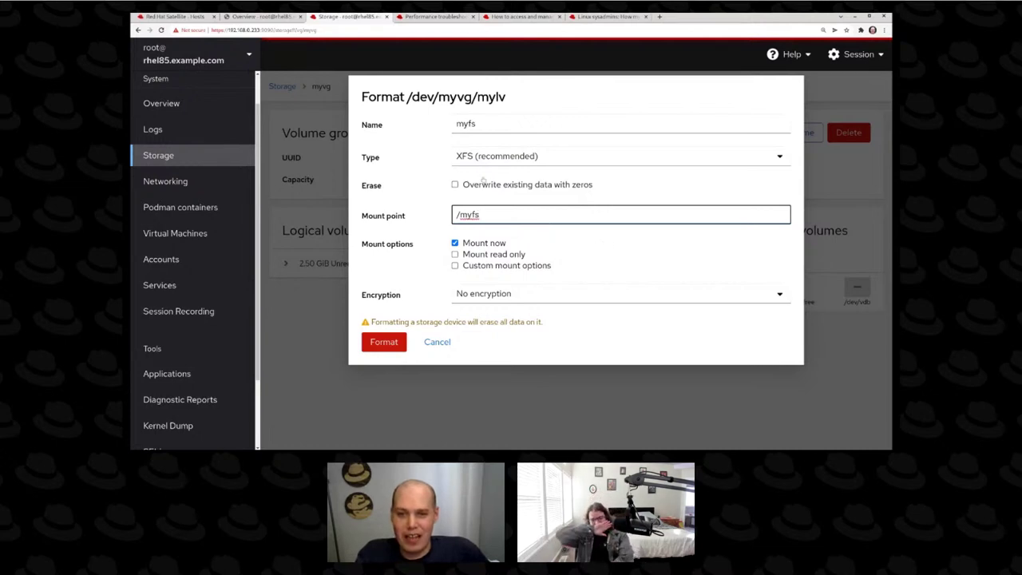
left_click(500, 158)
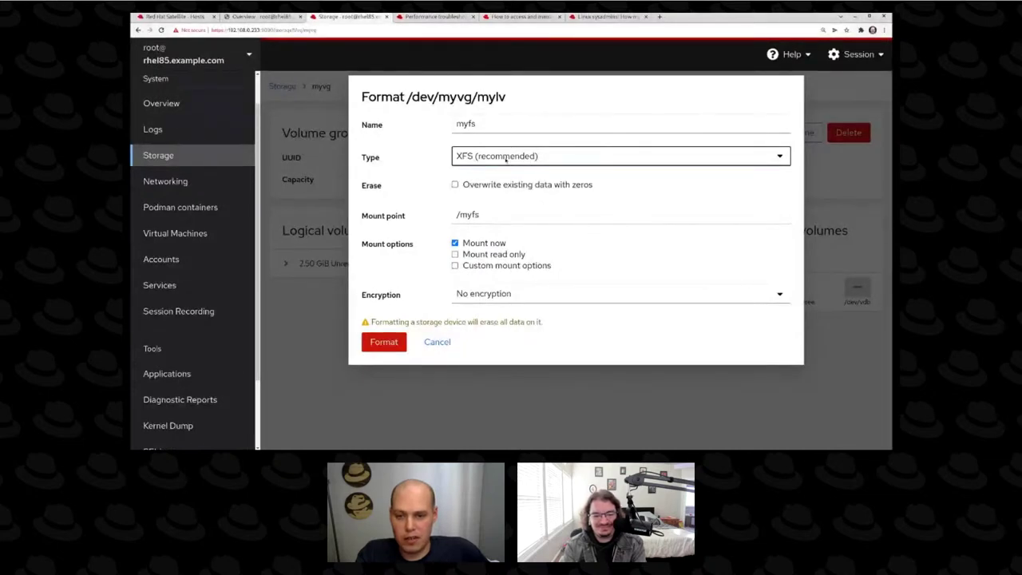
left_click(395, 343)
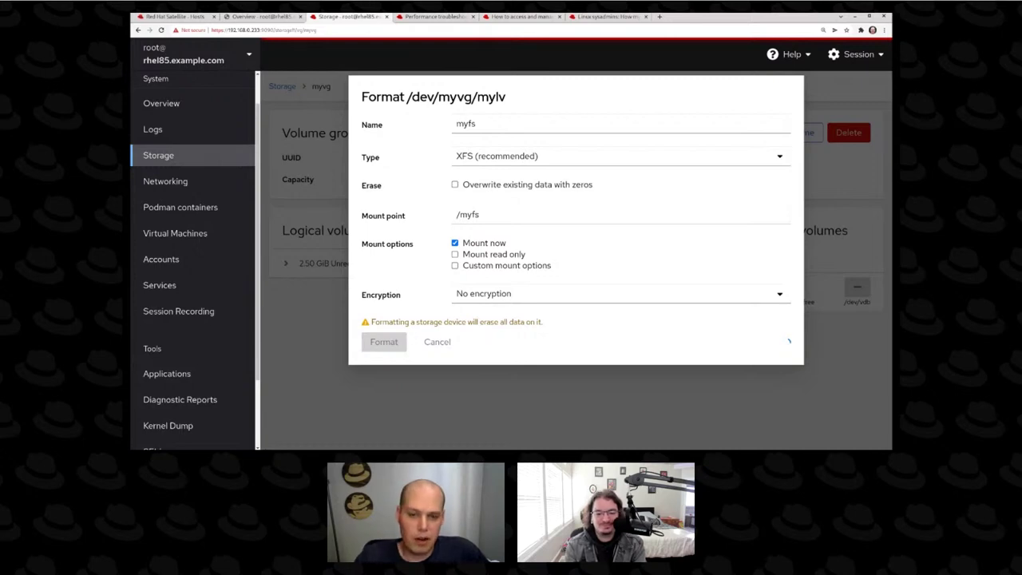
Open the host's web terminal and change to the /myfs directory.
scroll(227, 332, "down", 2)
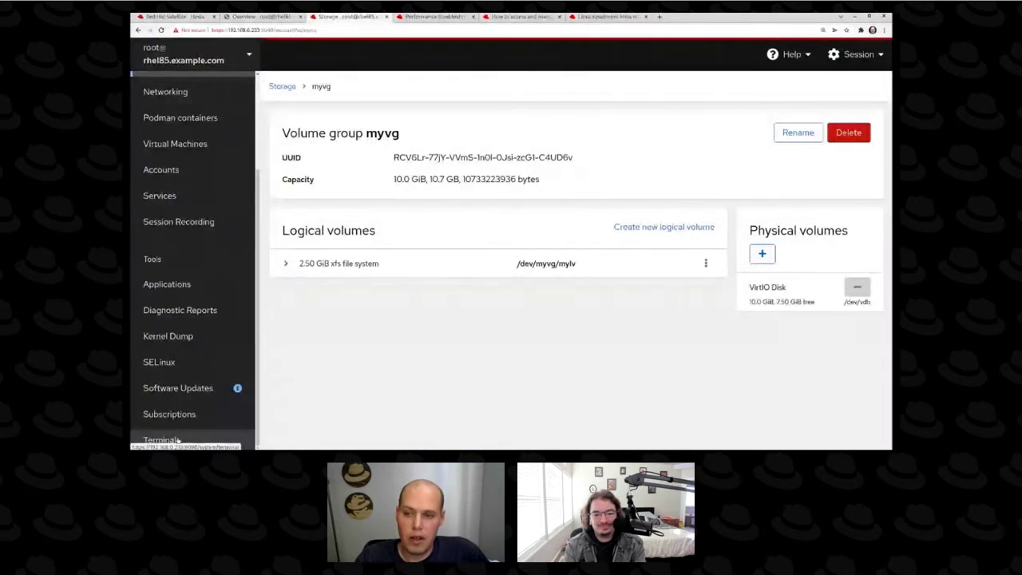
scroll(205, 394, "up", 3)
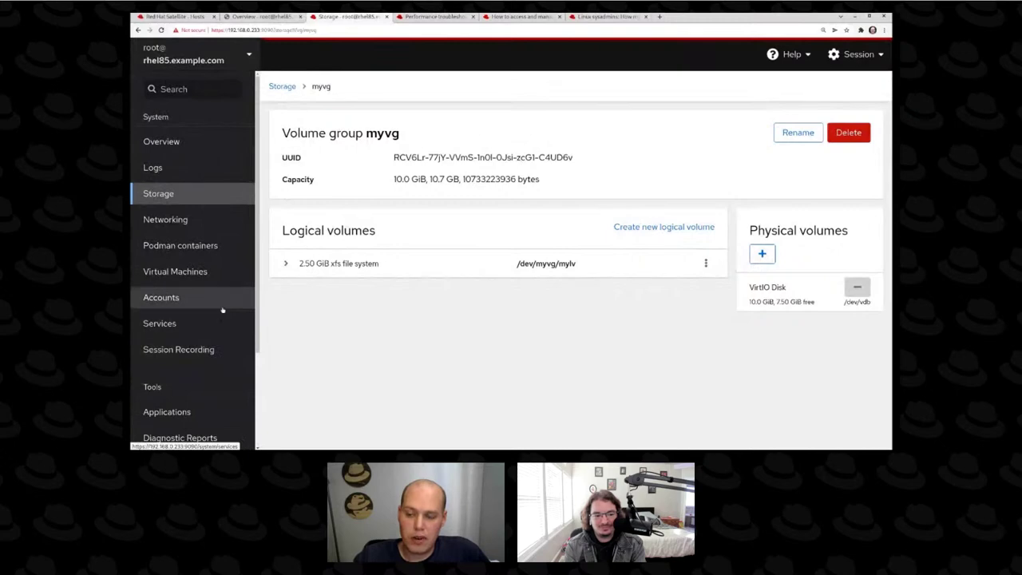
scroll(219, 311, "down", 3)
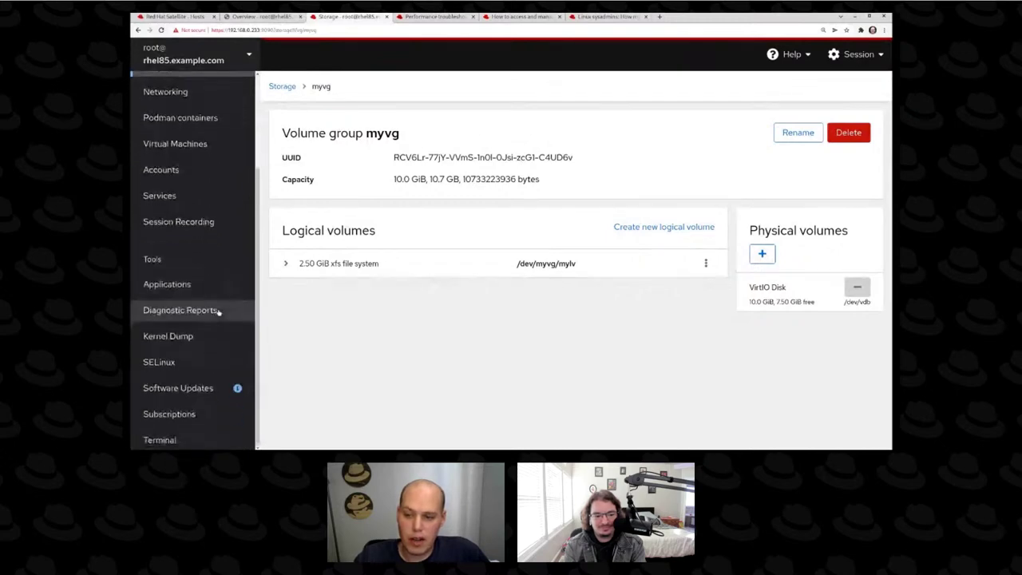
left_click(192, 441)
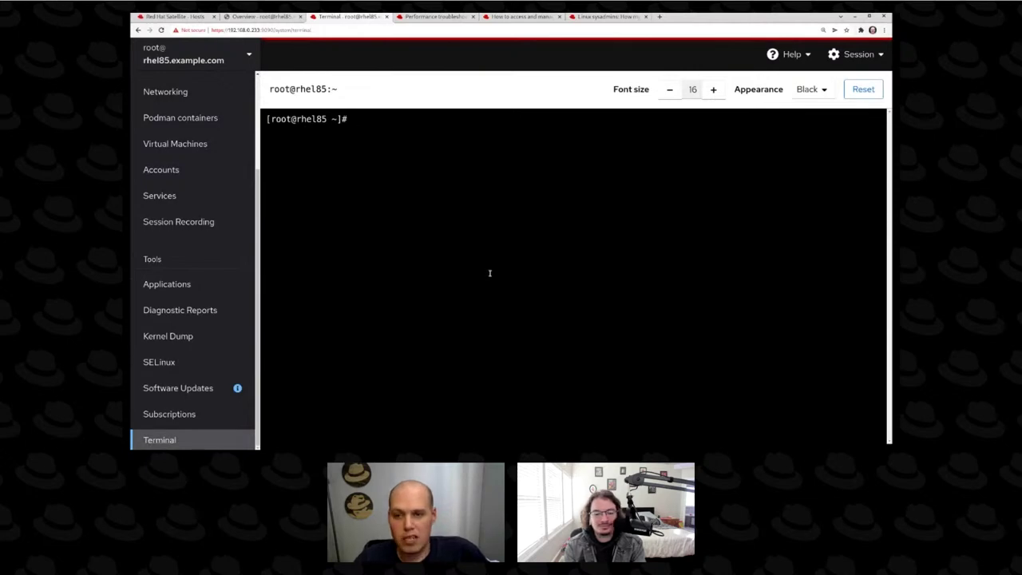
key("Return")
key("Return")
key("Return")
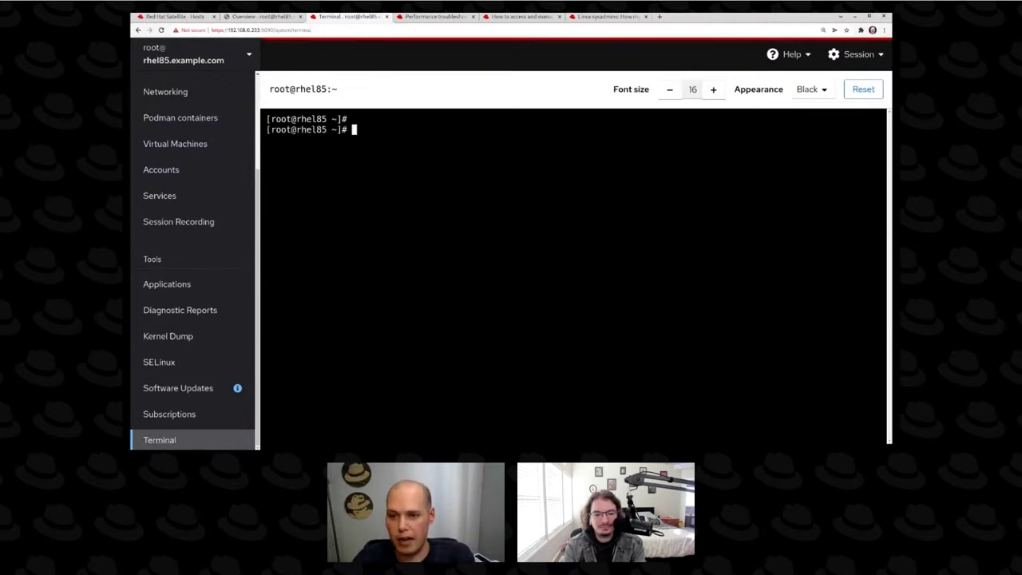
type("cd /myfs")
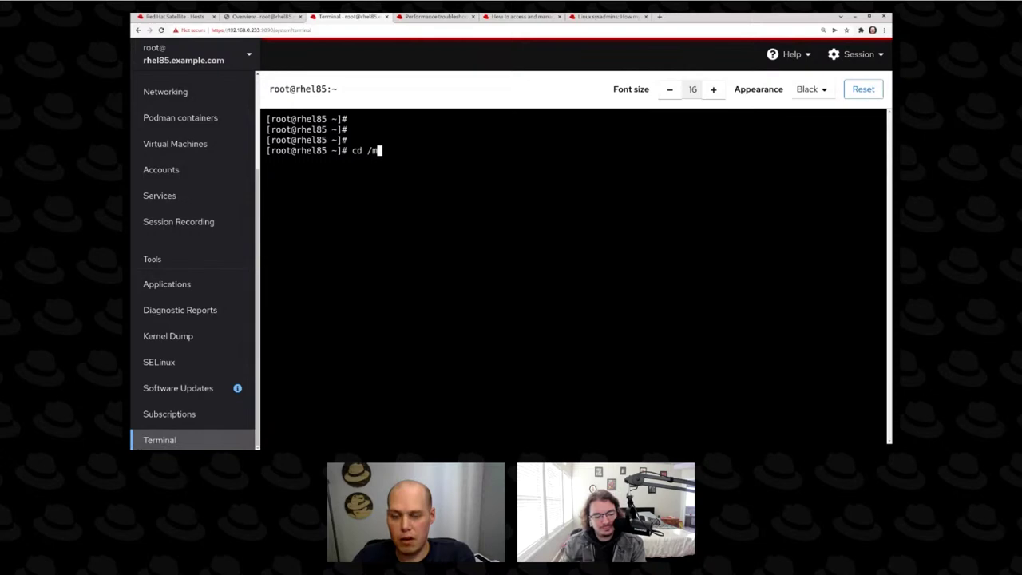
key("Return")
key("Return")
key("Return")
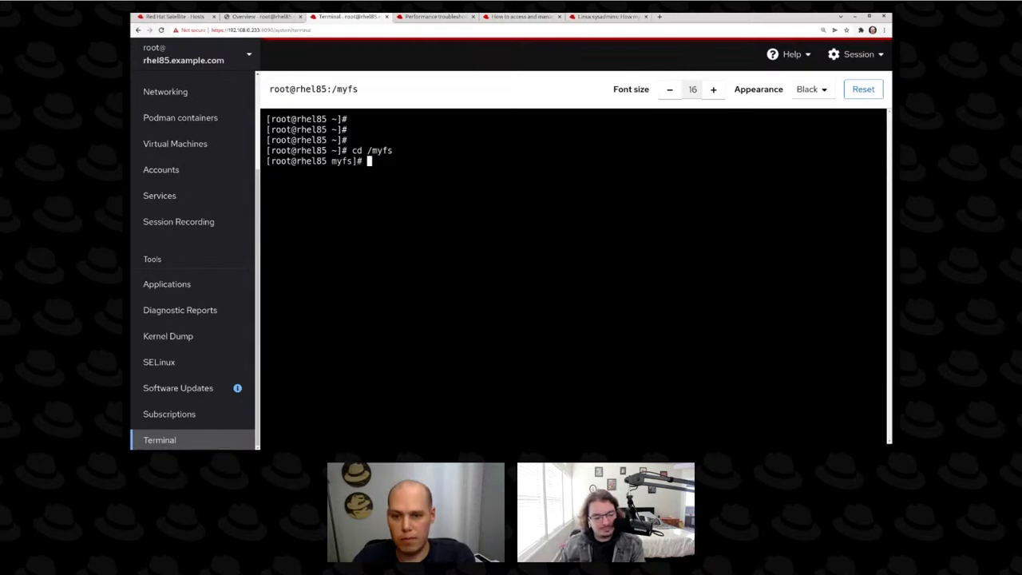
Check the disk usage of the current filesystem in megabytes with df -m.
type("df -m .")
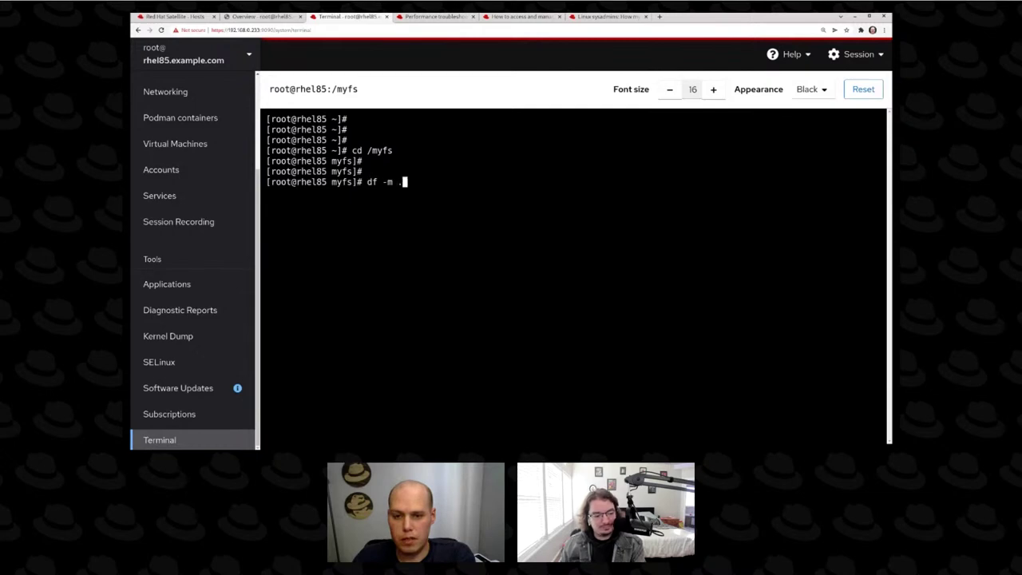
key("Return")
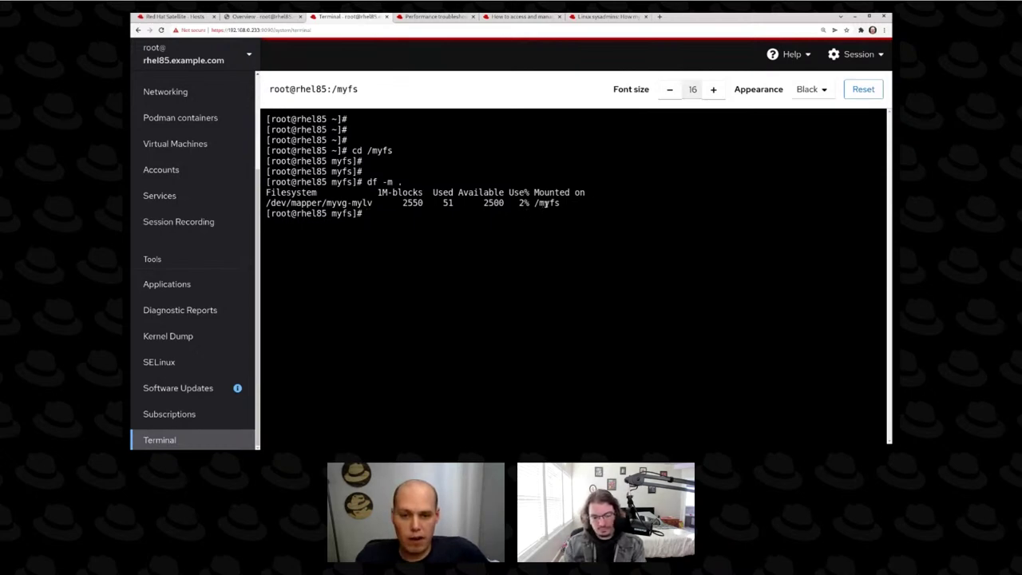
double_click(413, 203)
left_click(461, 243)
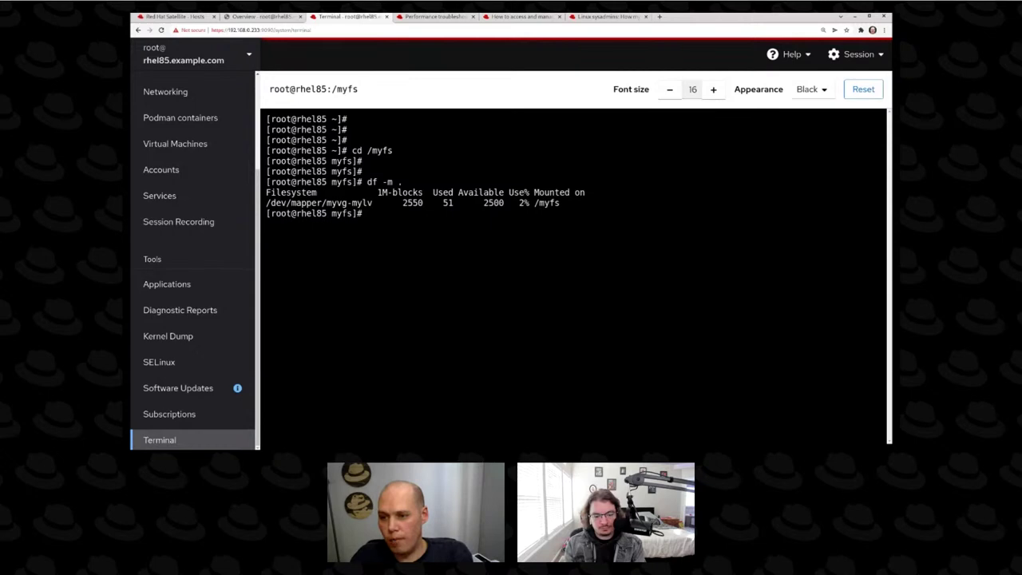
Fill the filesystem from /dev/zero by running dd if=/dev/zero bs=1M of=./testfile count=3000.
type("dd")
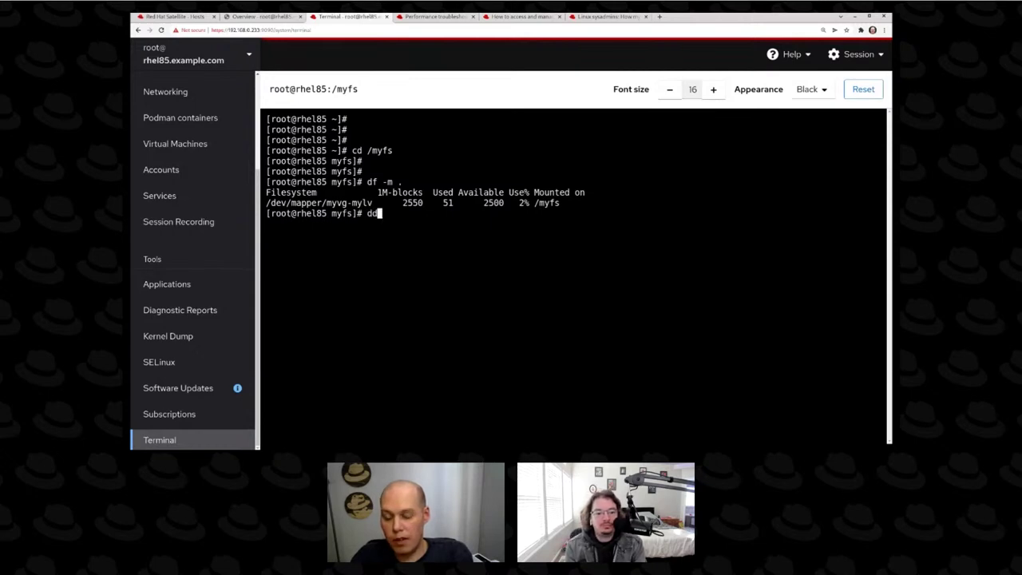
type(" if/de")
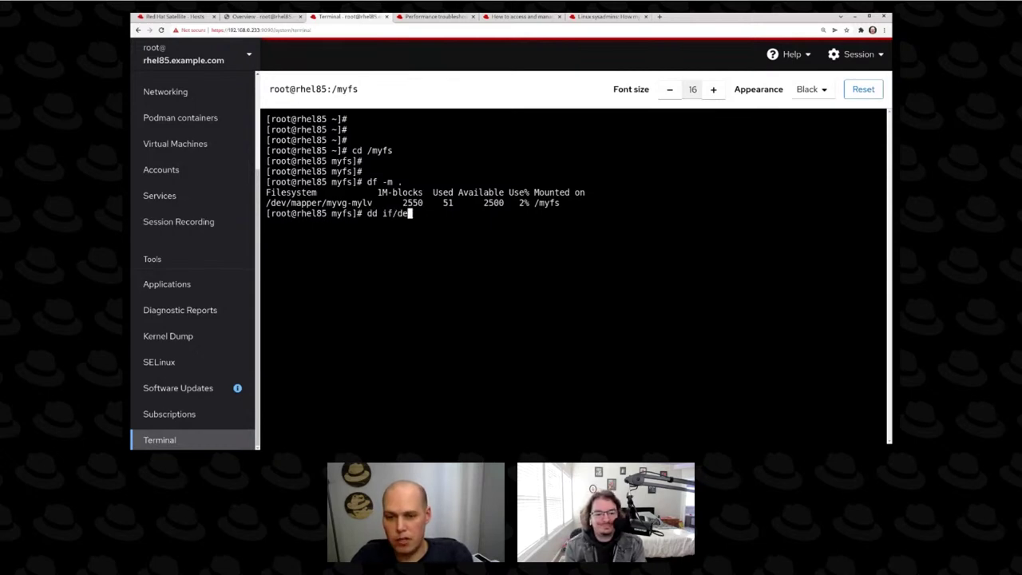
key("BackSpace")
key("BackSpace")
key("BackSpace")
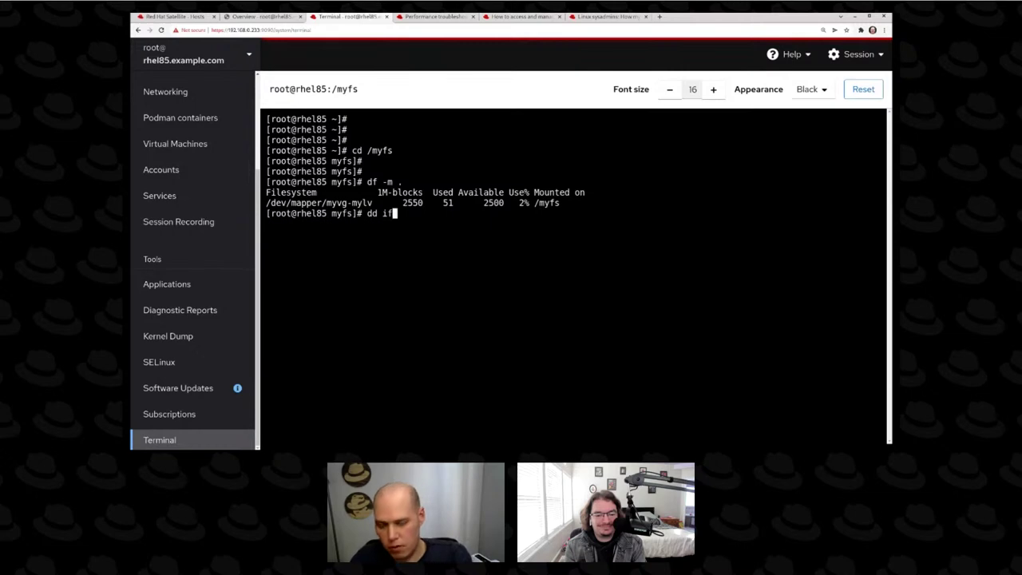
type("=/dev")
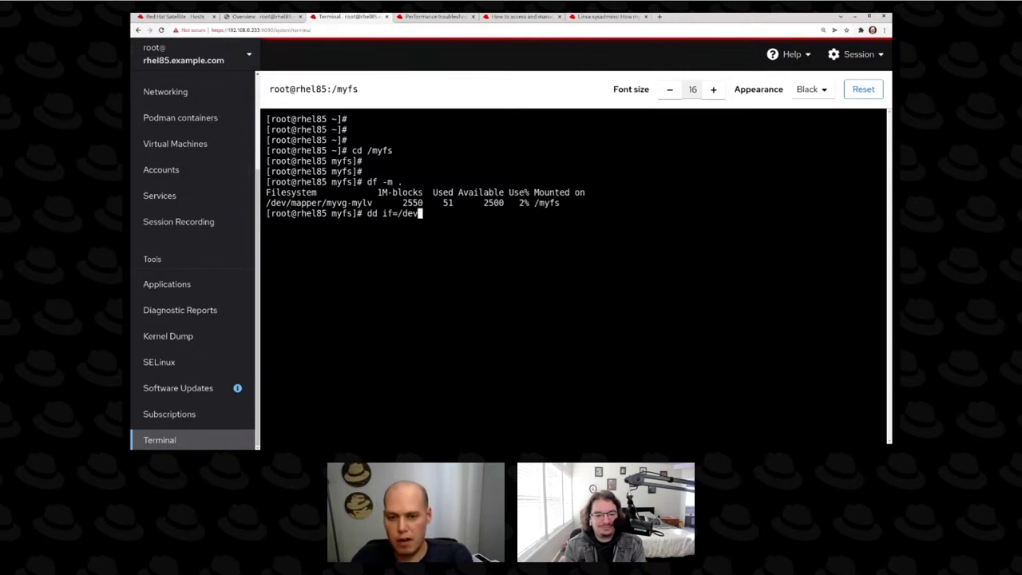
type("/zero b")
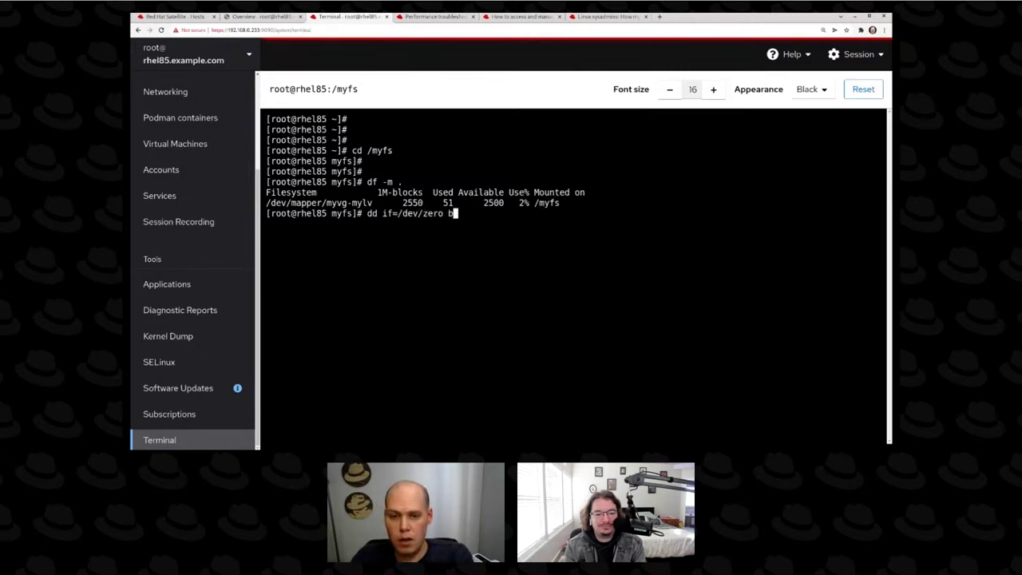
type("s=1M")
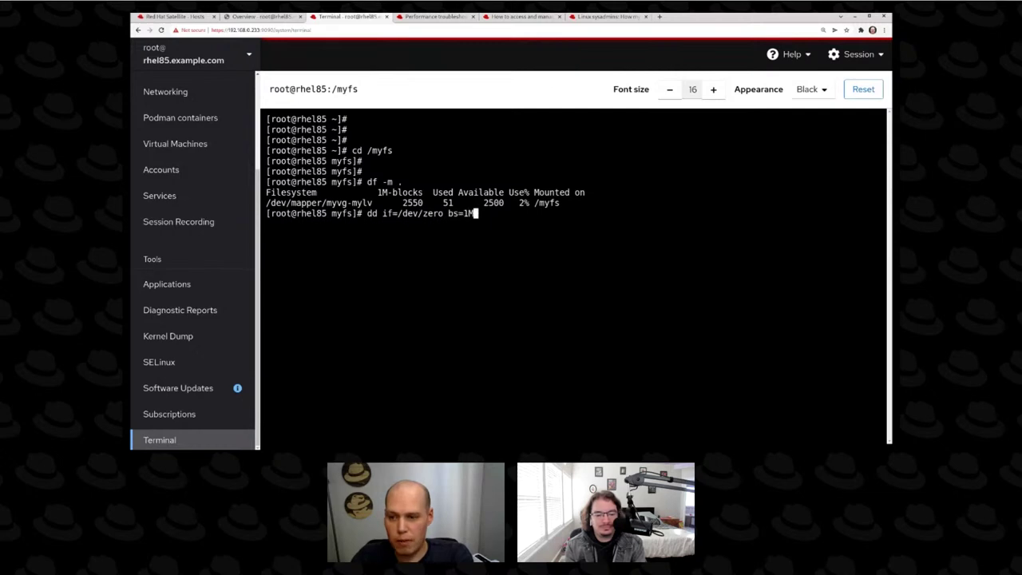
type(" of")
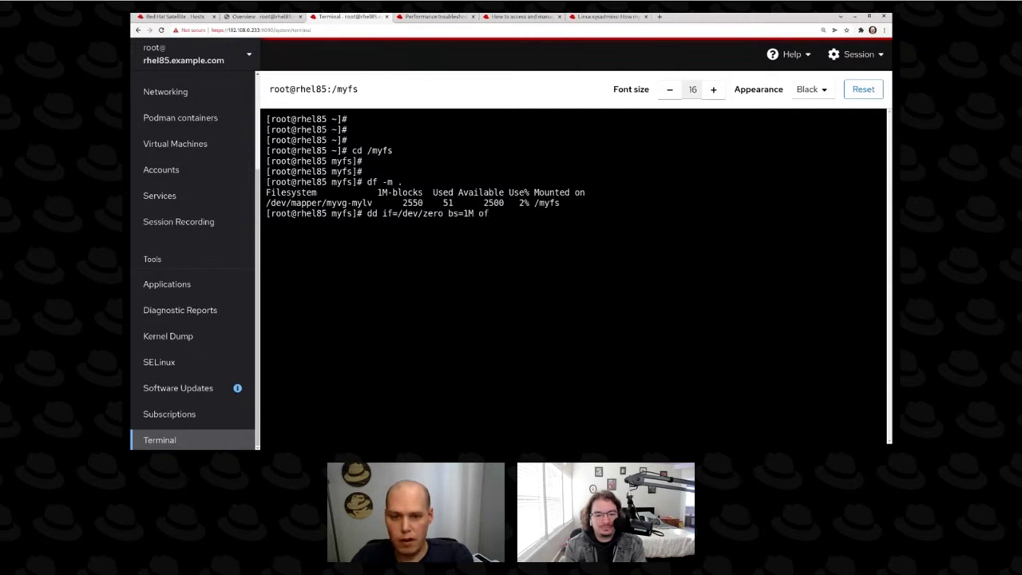
type("=./testfile ")
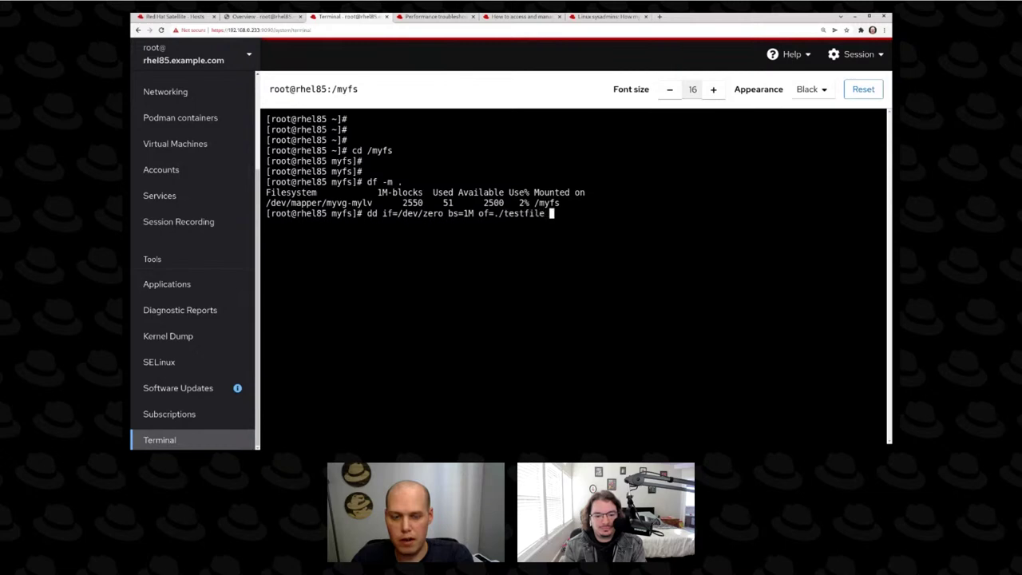
type("count=")
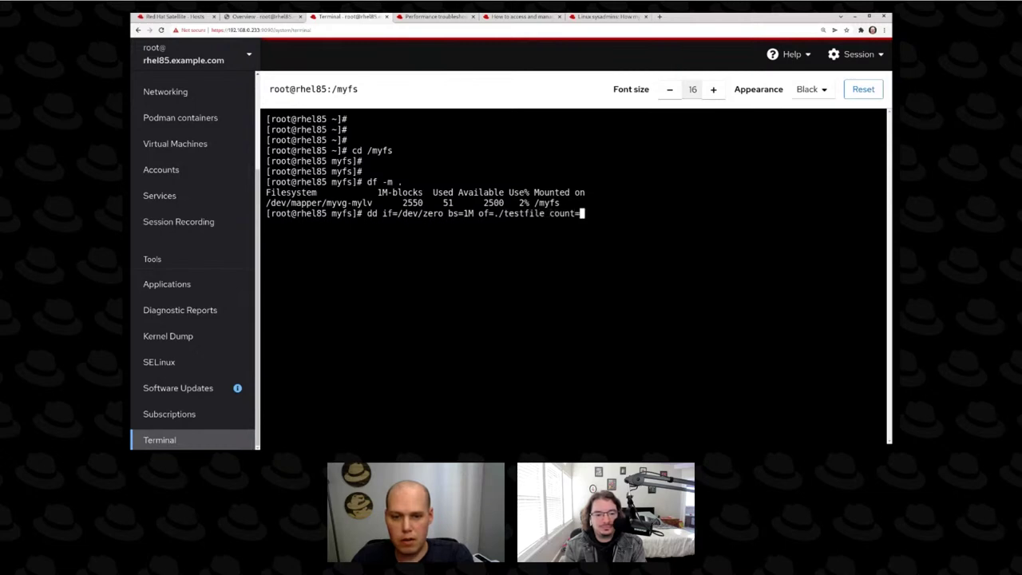
type("3000")
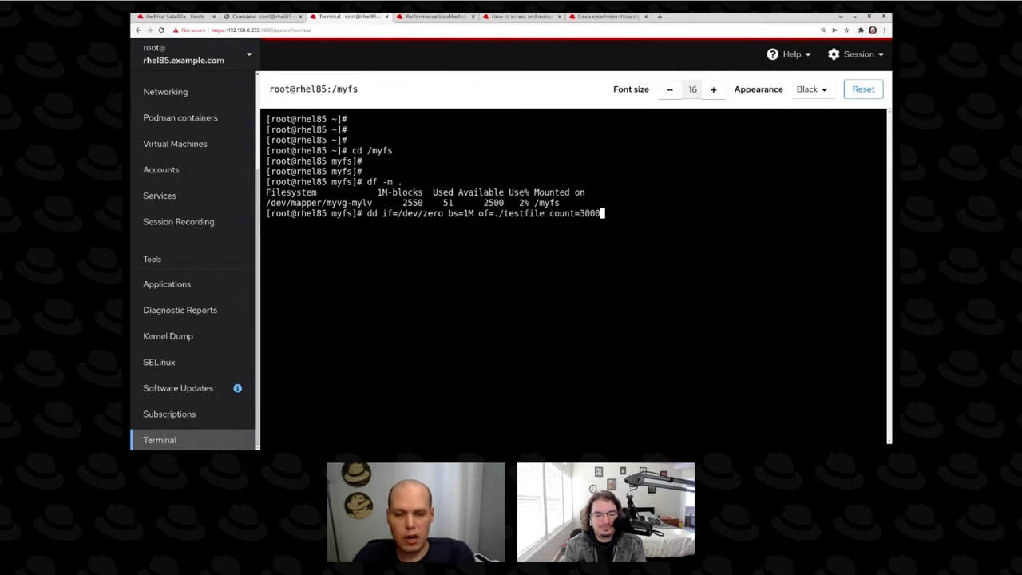
key("Return")
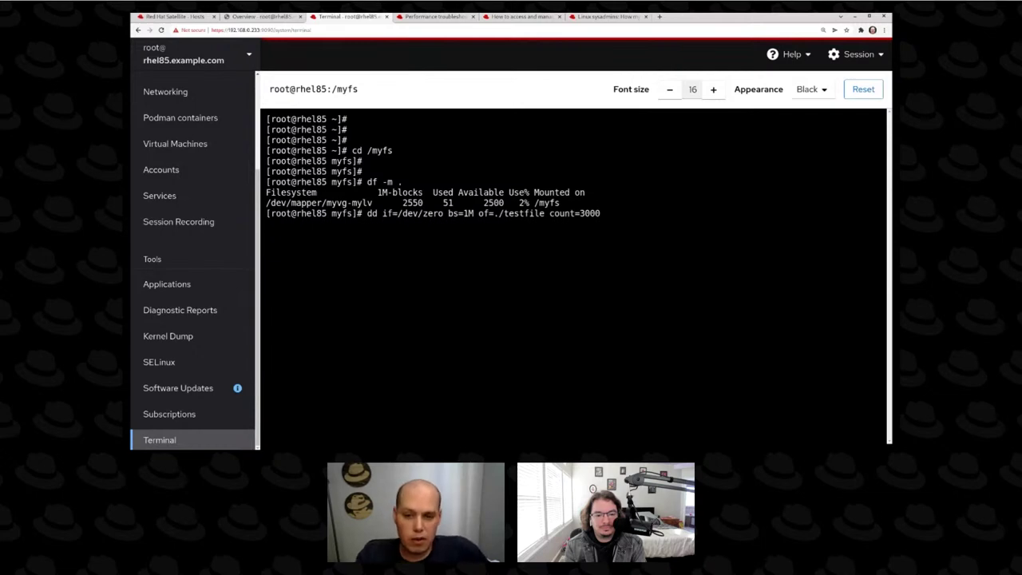
Open the host's performance metrics from the system overview and check the disk usage of /myfs.
scroll(223, 172, "up", 3)
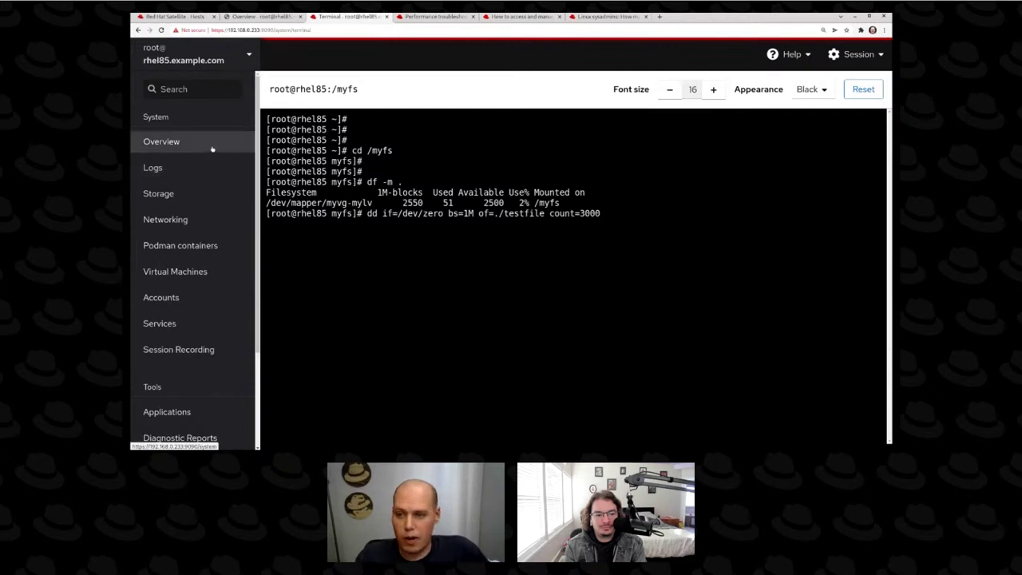
left_click(203, 149)
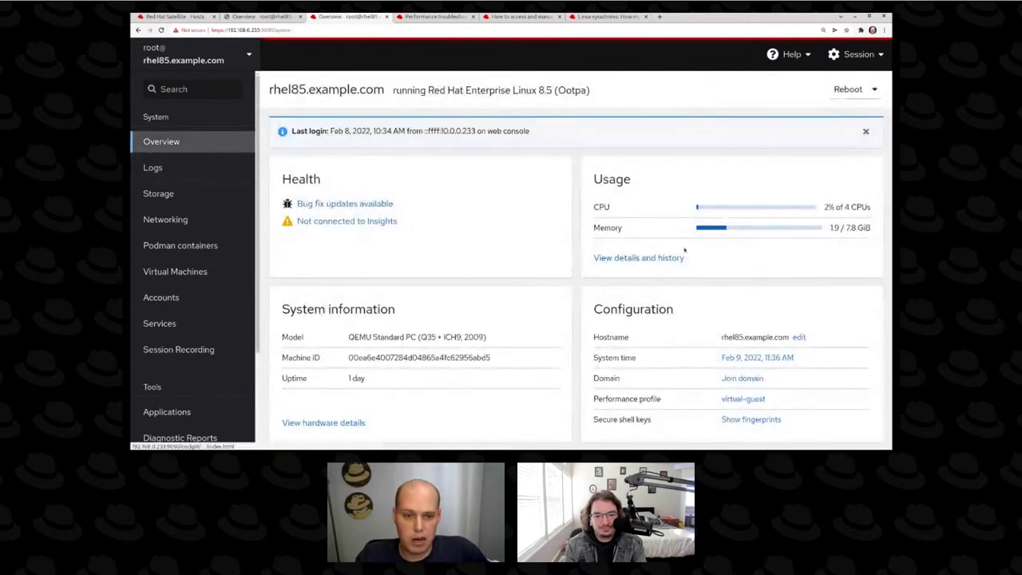
left_click(653, 261)
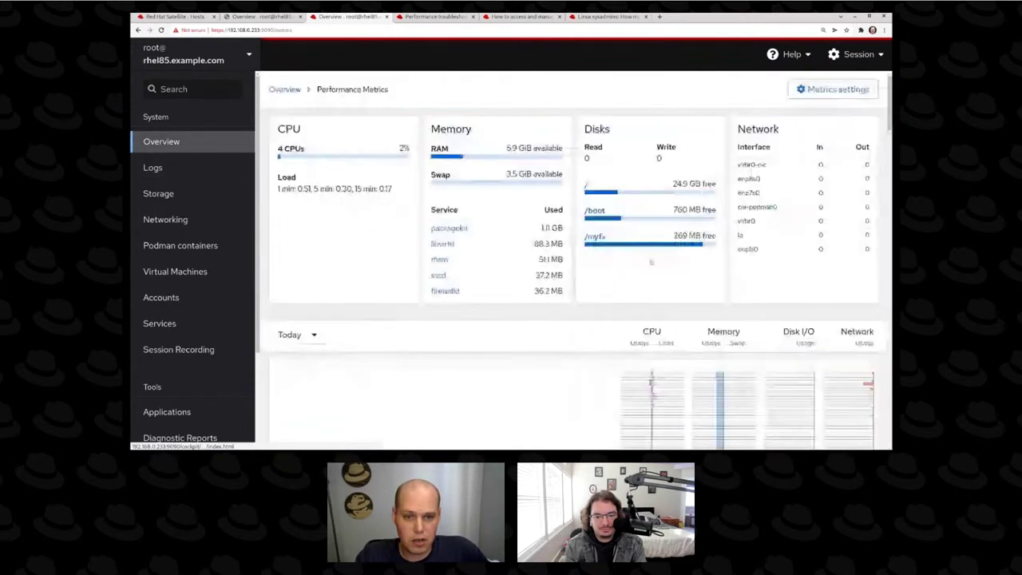
mouse_move(599, 244)
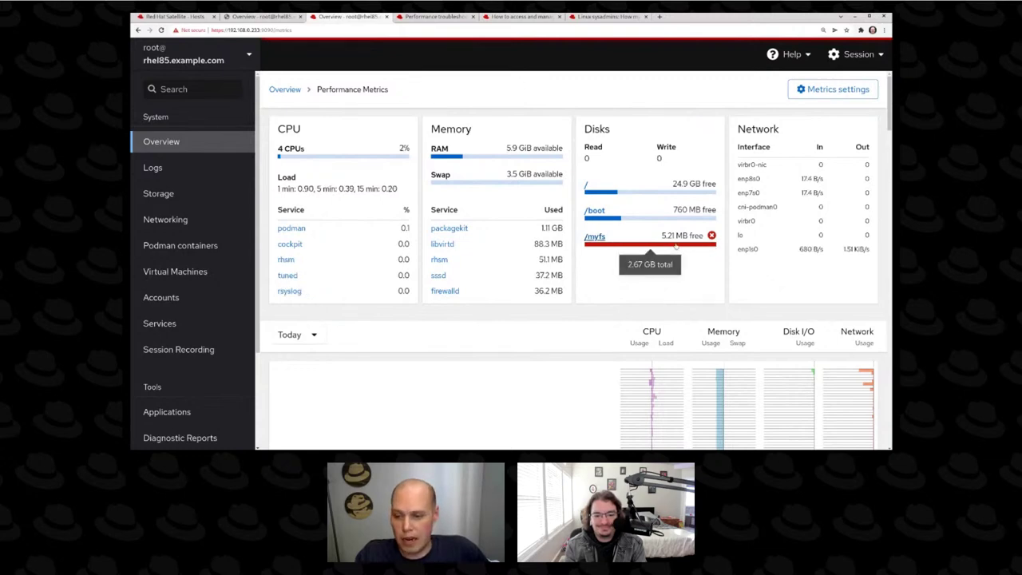
Return to the web terminal and examine the output of the dd command writing testfile.
scroll(221, 327, "down", 3)
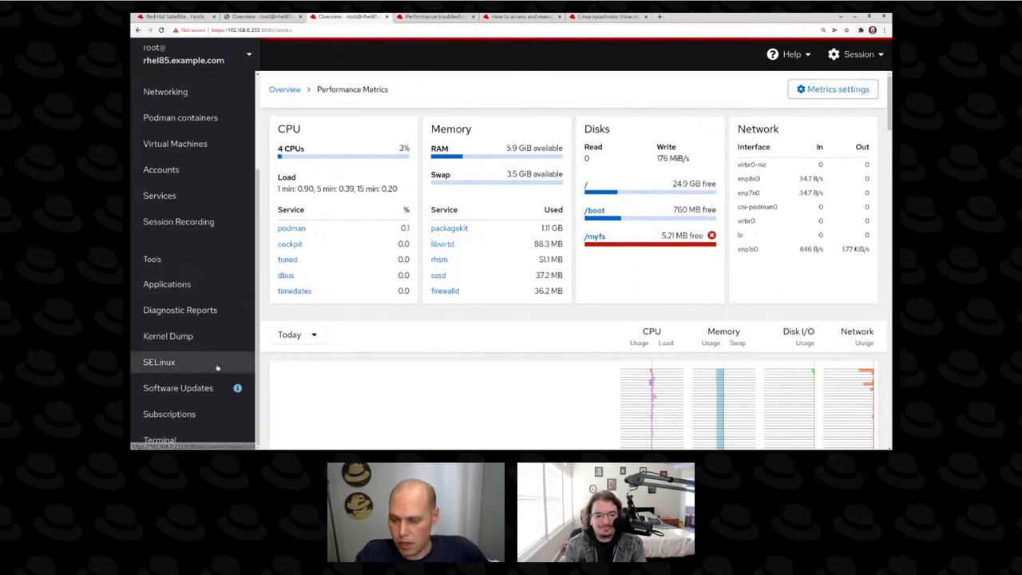
left_click(171, 441)
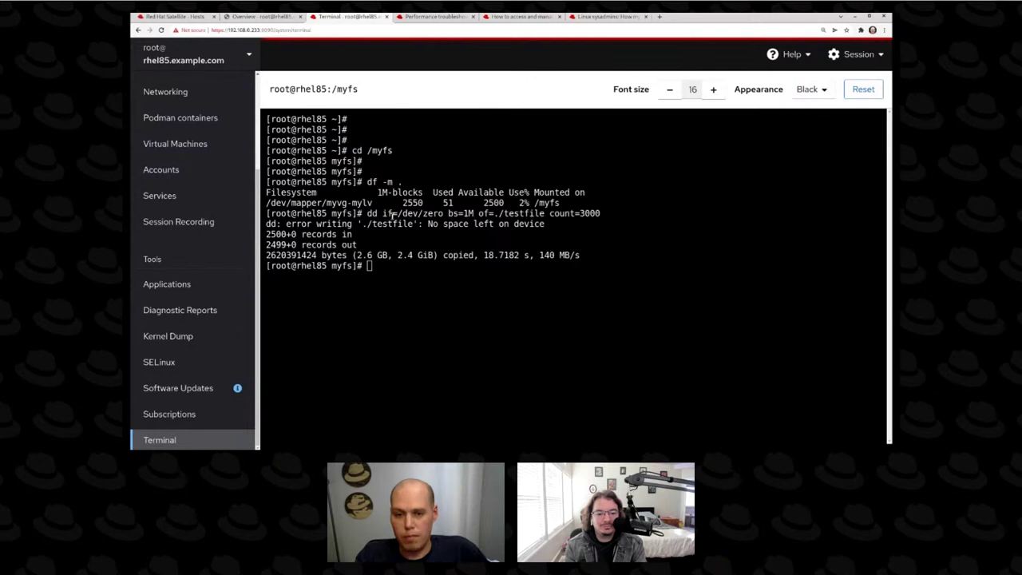
triple_click(444, 224)
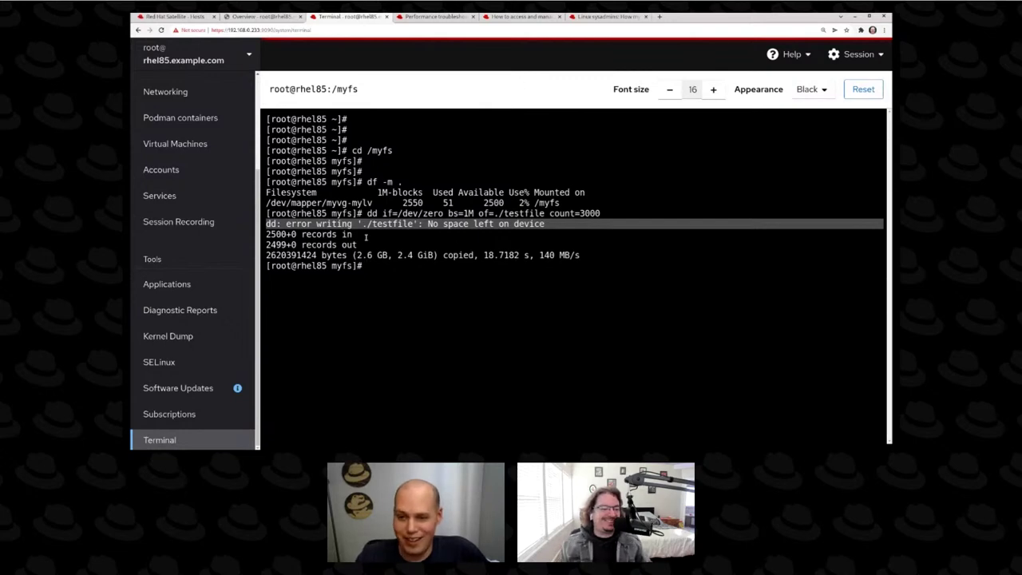
In volume group myvg, grow the logical volume mylv to the maximum size of 10236 MiB.
scroll(248, 205, "up", 2)
scroll(248, 205, "up", 2)
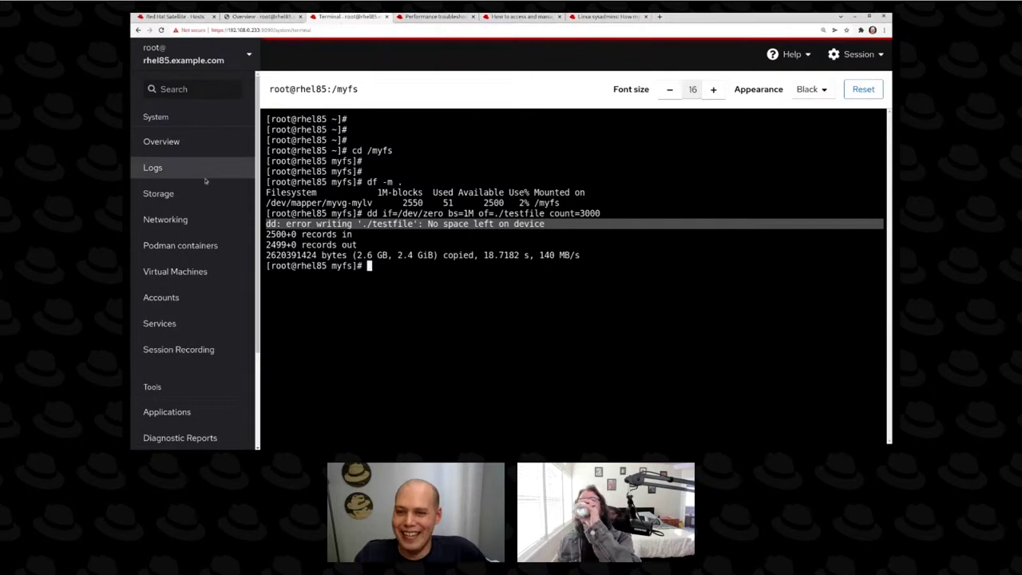
left_click(170, 196)
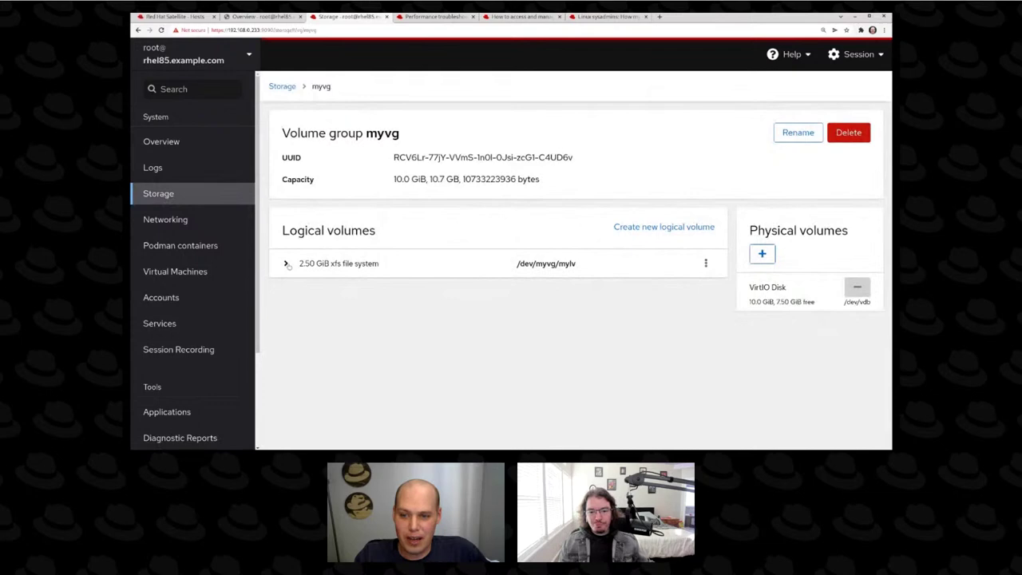
left_click(287, 265)
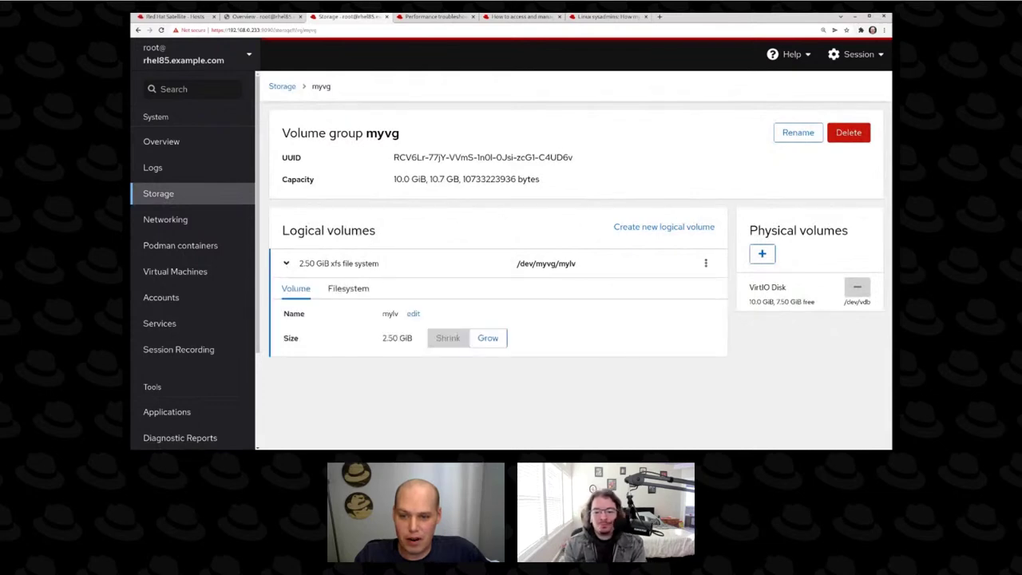
left_click(488, 339)
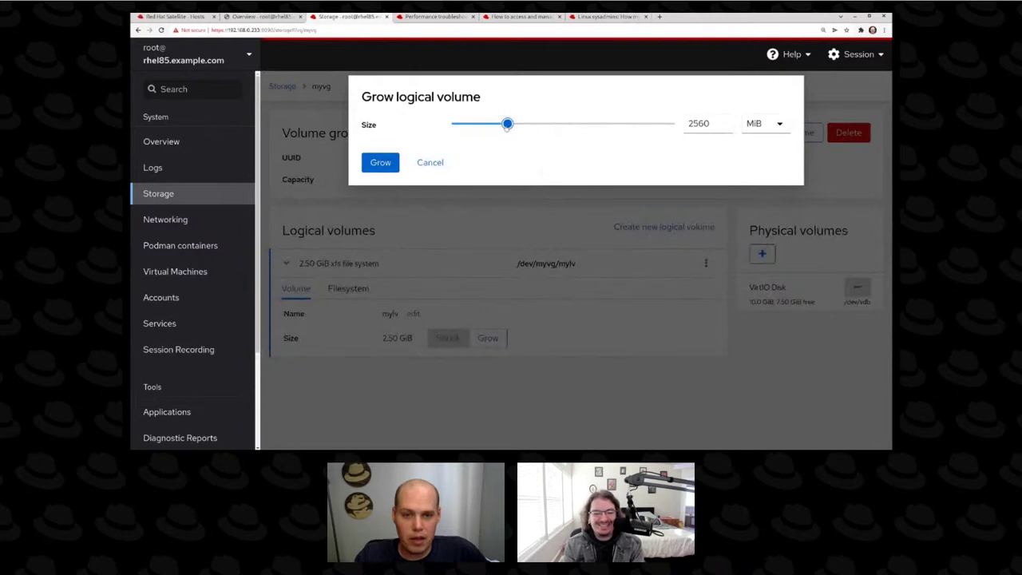
left_click_drag(508, 127, 677, 126)
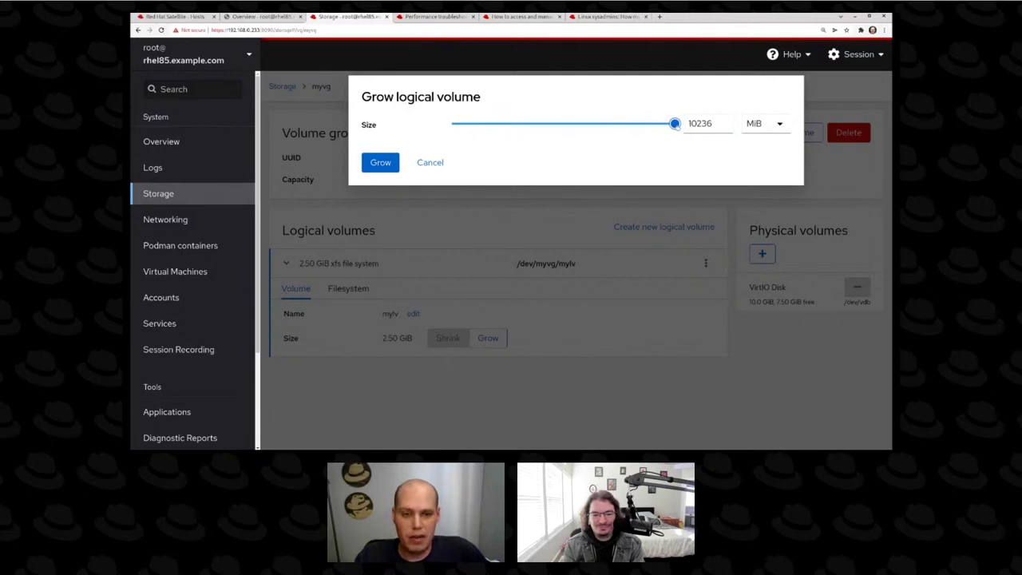
left_click(385, 169)
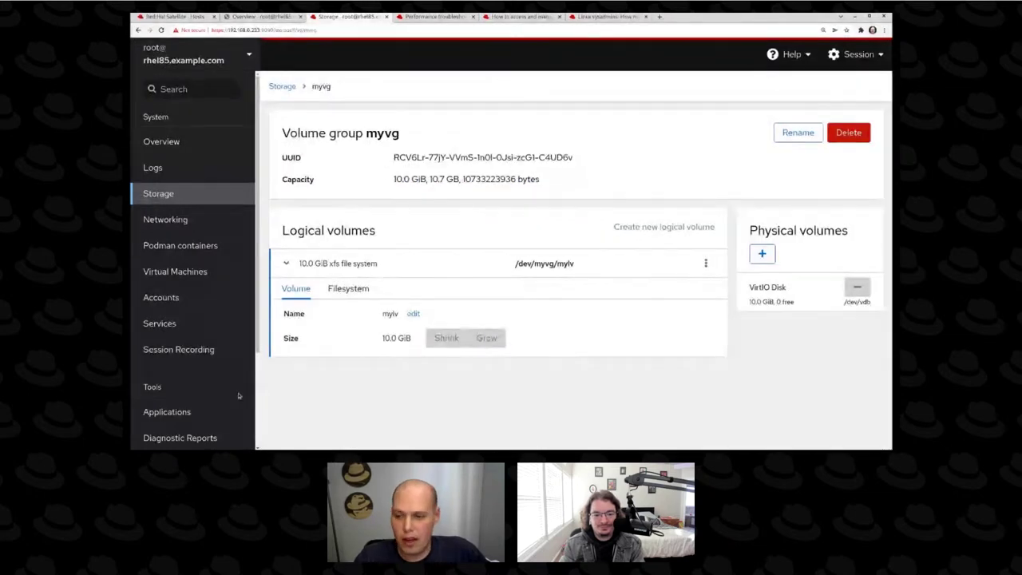
Rerun df -m . in the web terminal and compare the total size of /myfs with the earlier output.
scroll(224, 363, "down", 2)
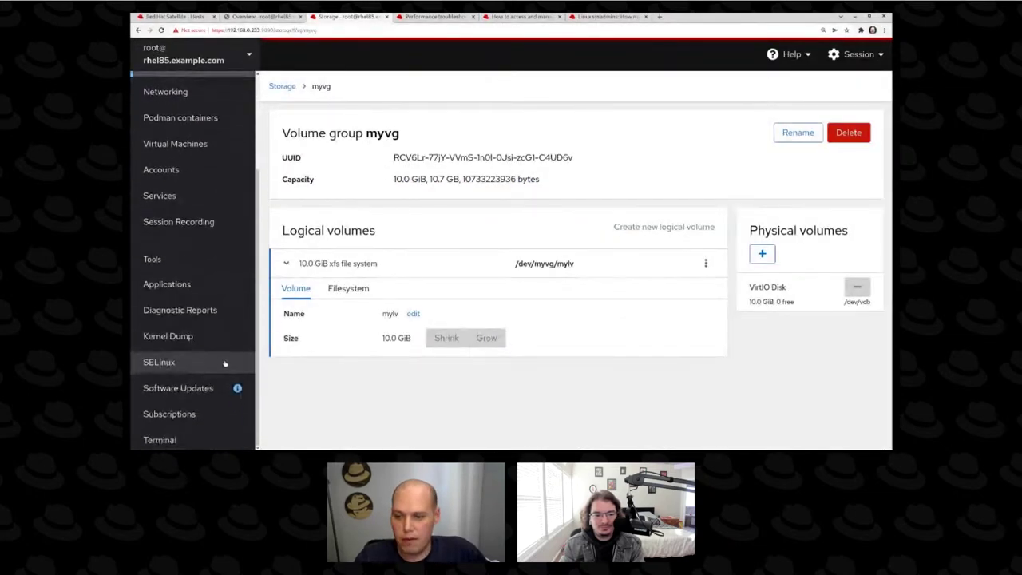
left_click(188, 440)
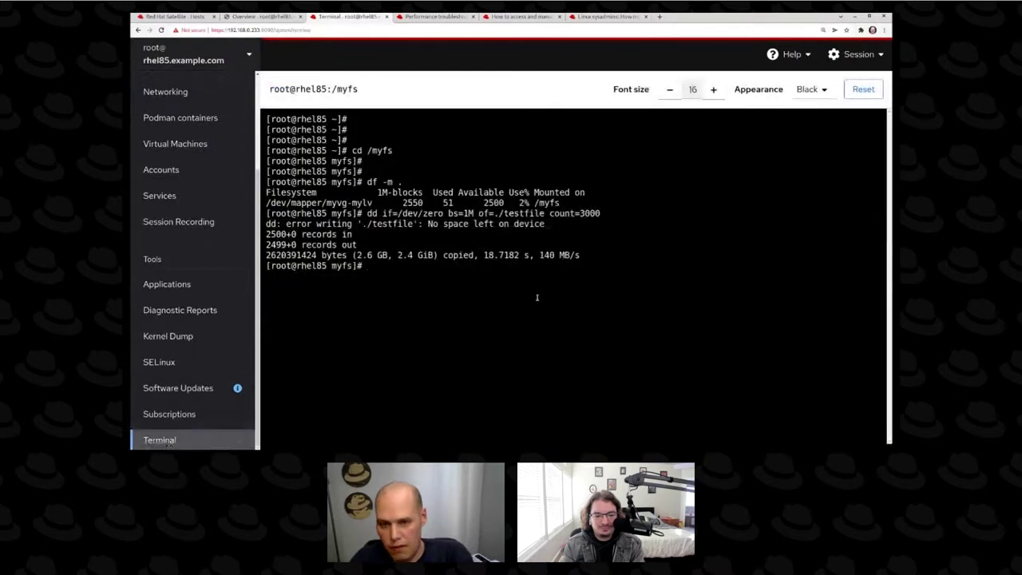
key("Return")
key("Up")
key("Up")
key("Return")
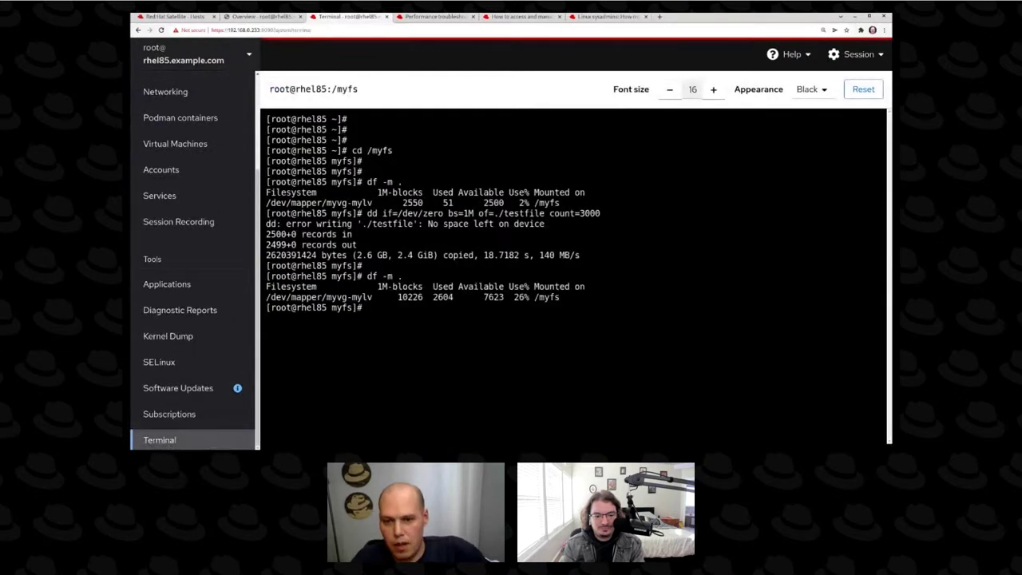
double_click(404, 202)
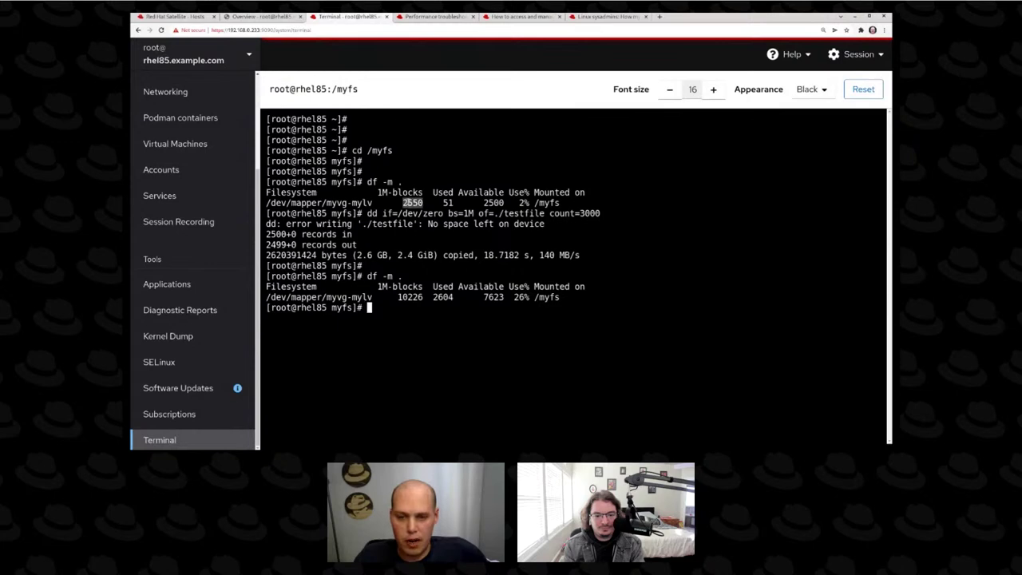
double_click(407, 298)
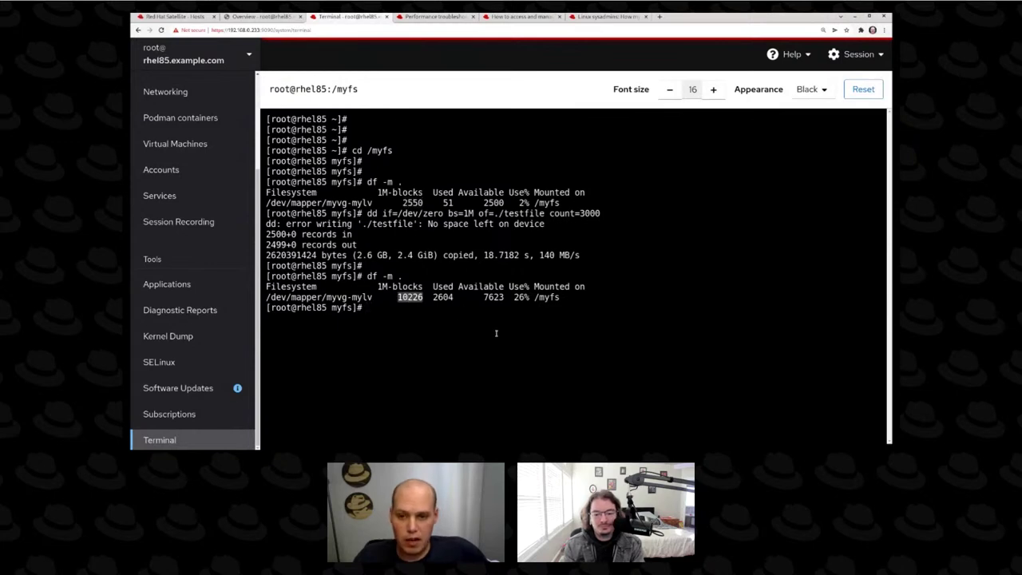
Write a second test file by running dd if=/dev/zero bs=1M of=./testfile2 count=8000.
key("Return")
key("Return")
key("Up")
key("Up")
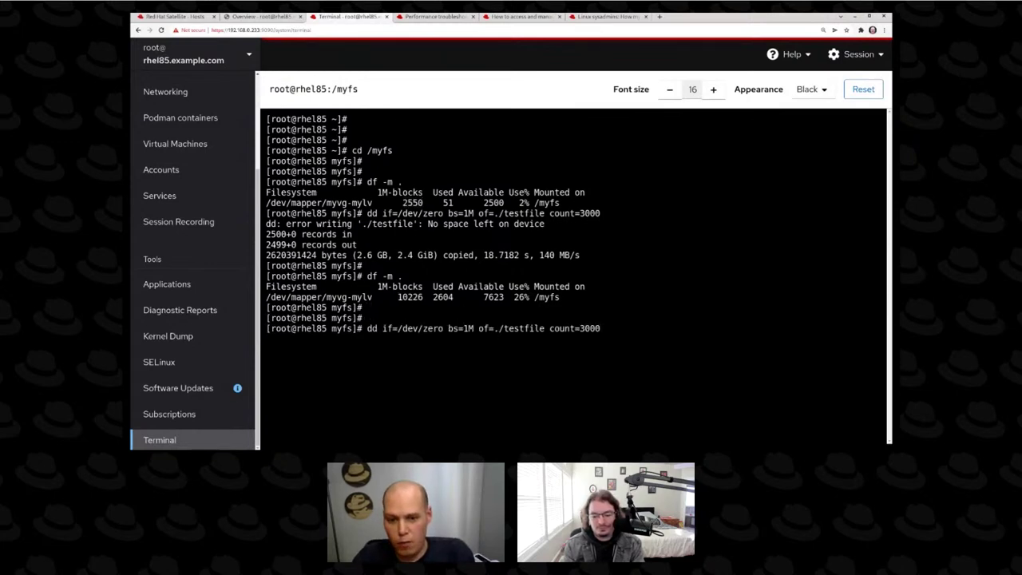
key("BackSpace")
key("BackSpace")
key("BackSpace")
key("BackSpace")
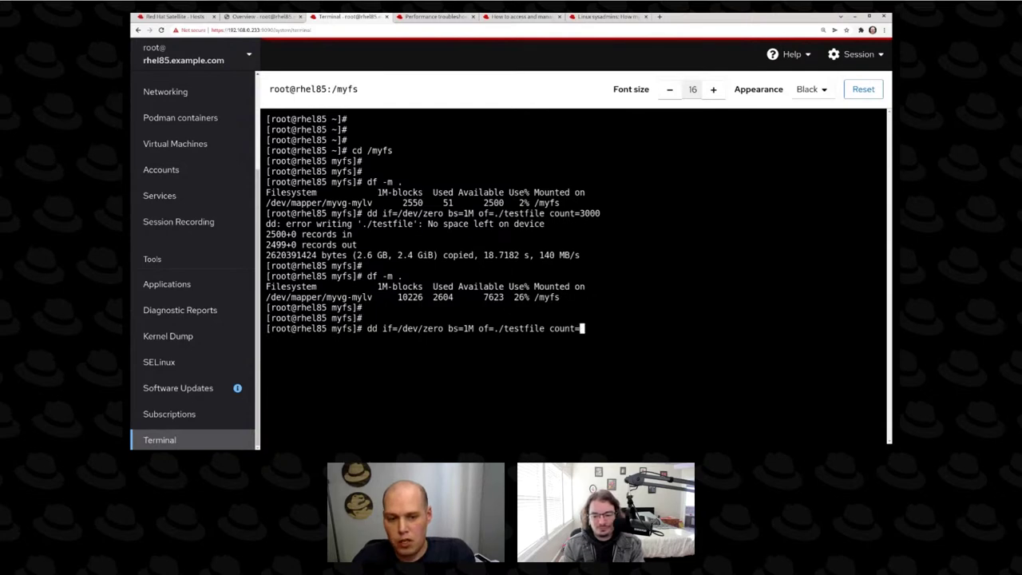
type("8000")
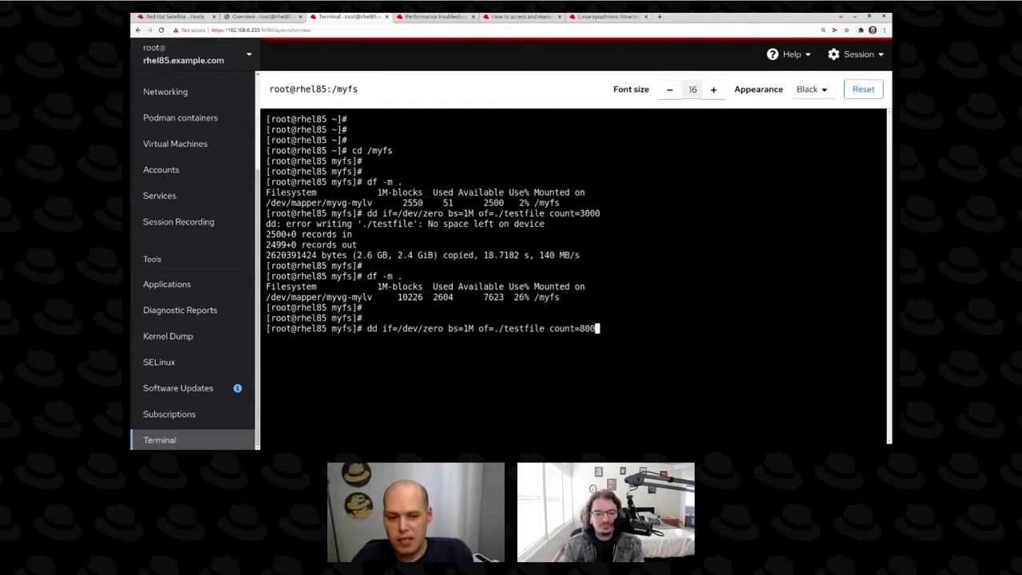
key("Left")
key("Left")
key("Left")
key("Left")
key("Left")
key("Left")
key("Left")
key("Left")
key("Left")
key("Left")
key("Left")
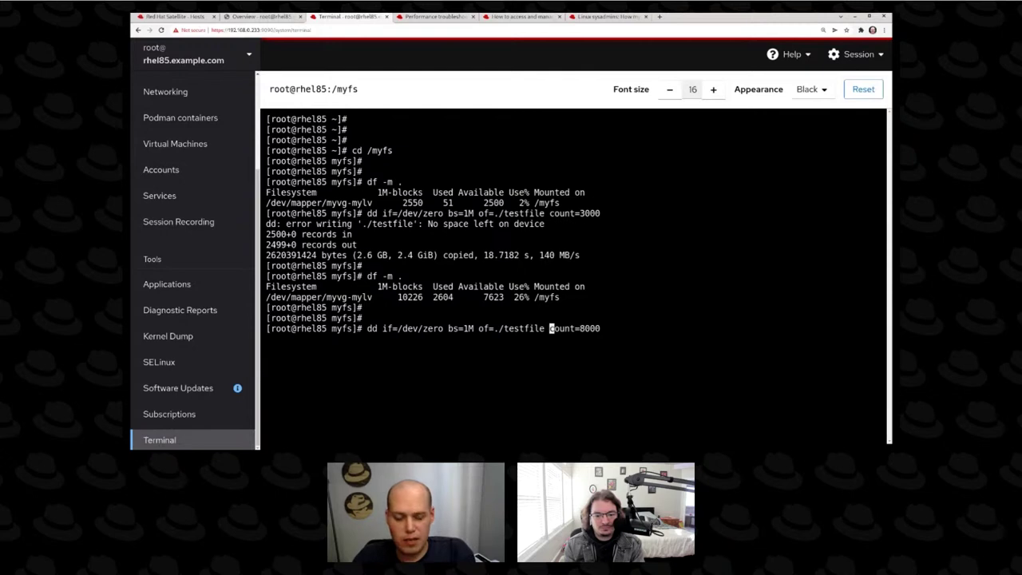
type("2")
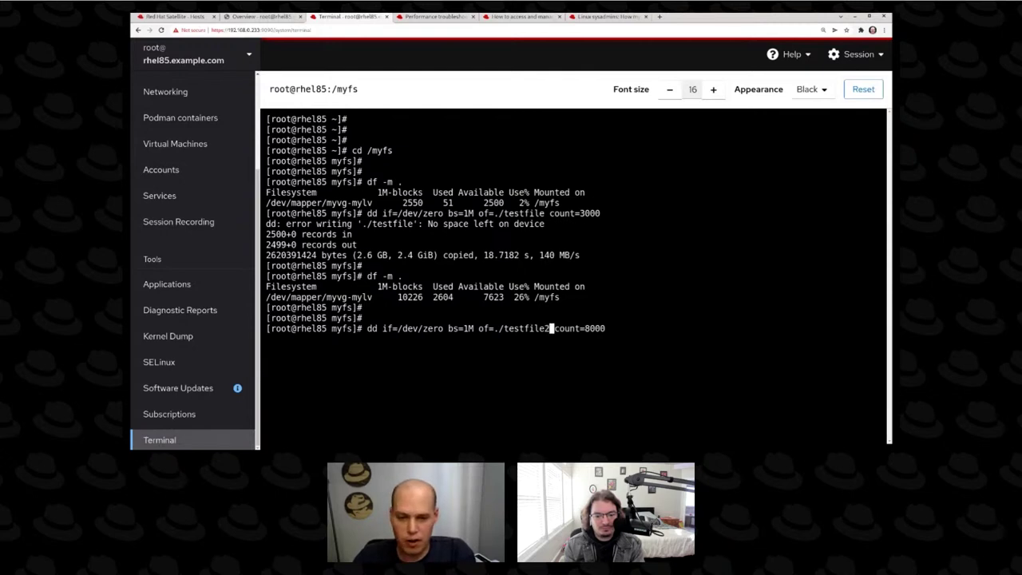
key("Return")
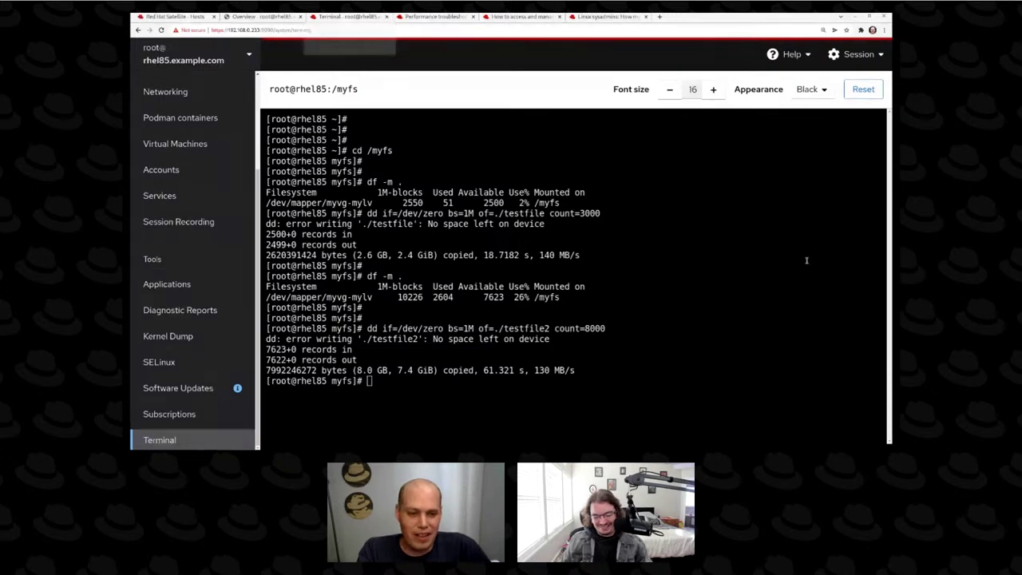
left_click(780, 297)
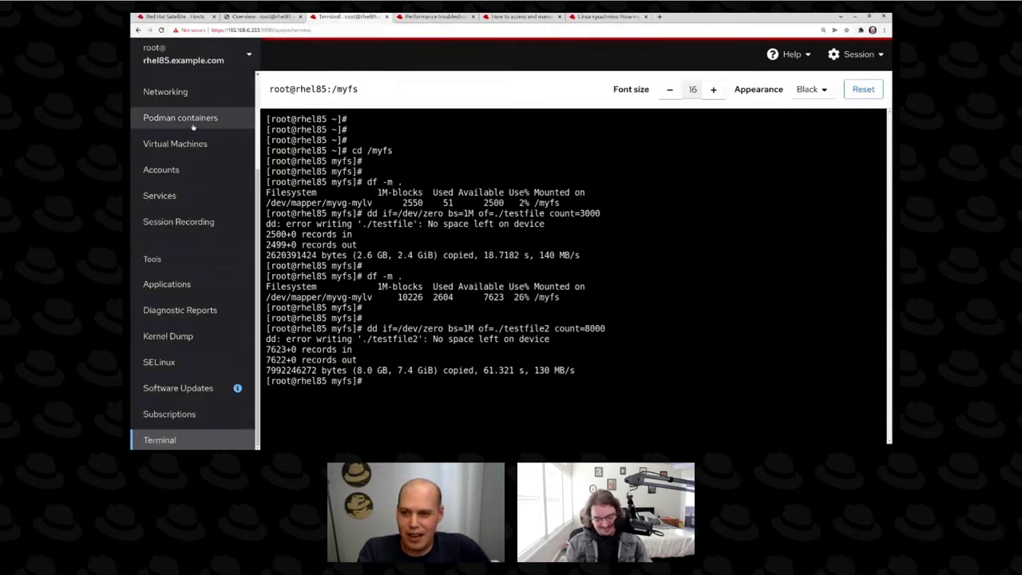
key("alt+Tab")
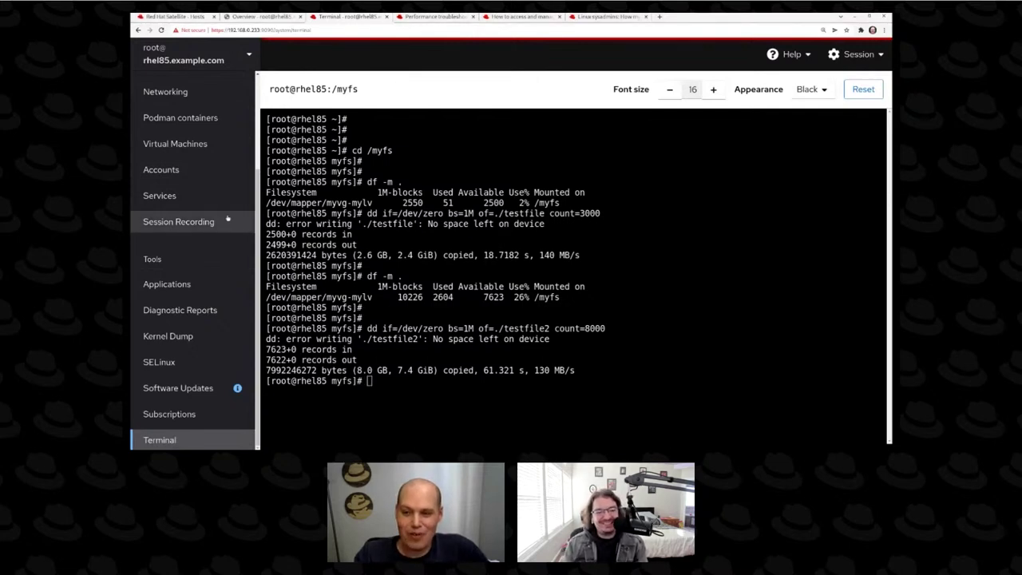
Open the rhel85.example.com Overview page and display it in a mobile layout using the browser's device emulation.
scroll(188, 226, "up", 3)
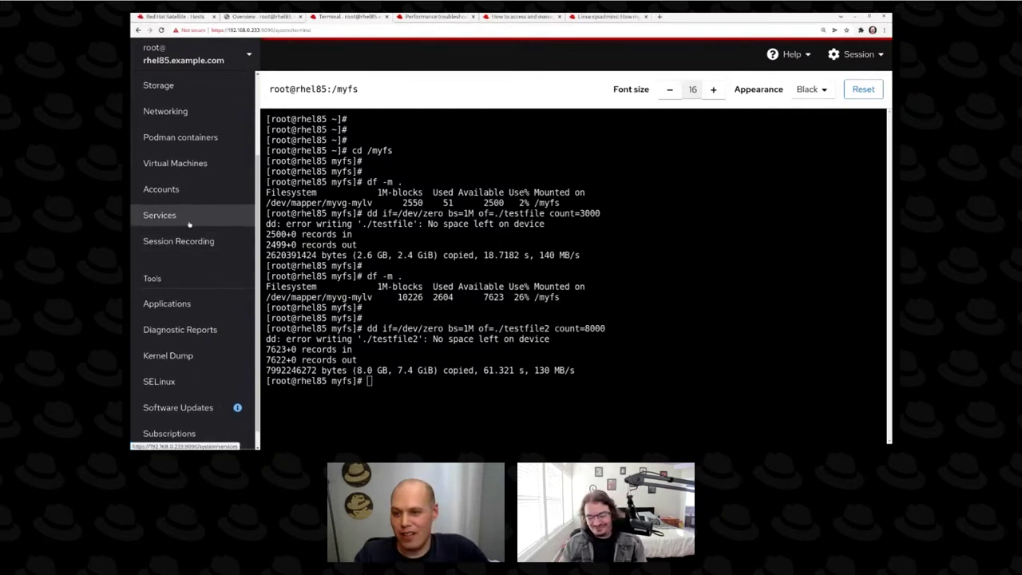
left_click(177, 142)
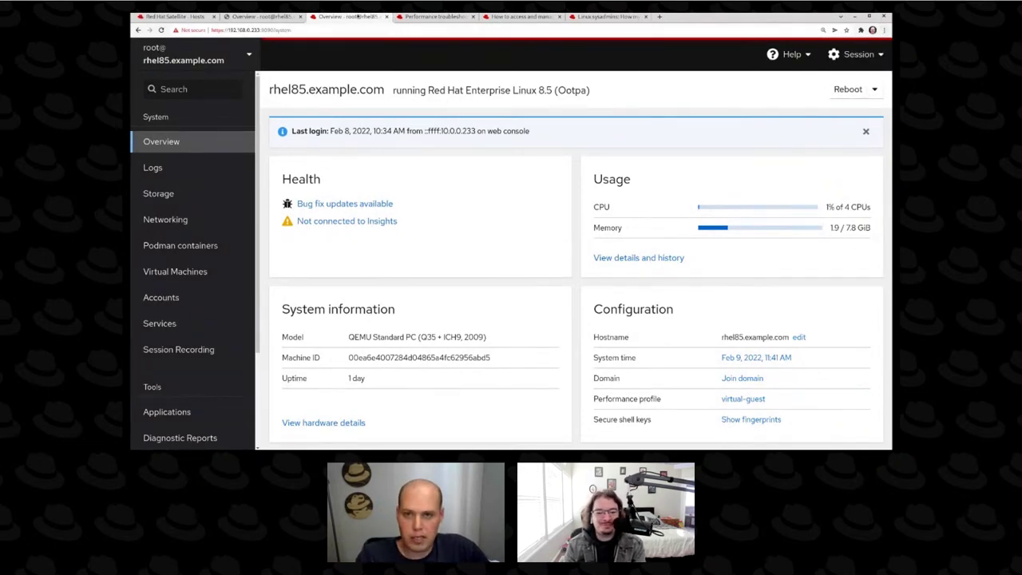
key("ctrl+shift+i")
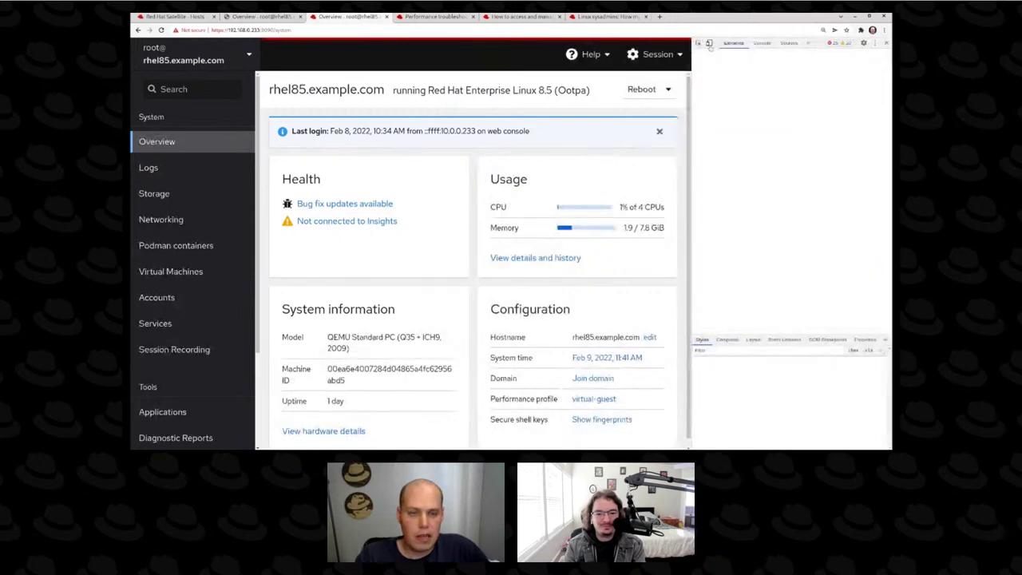
left_click(709, 43)
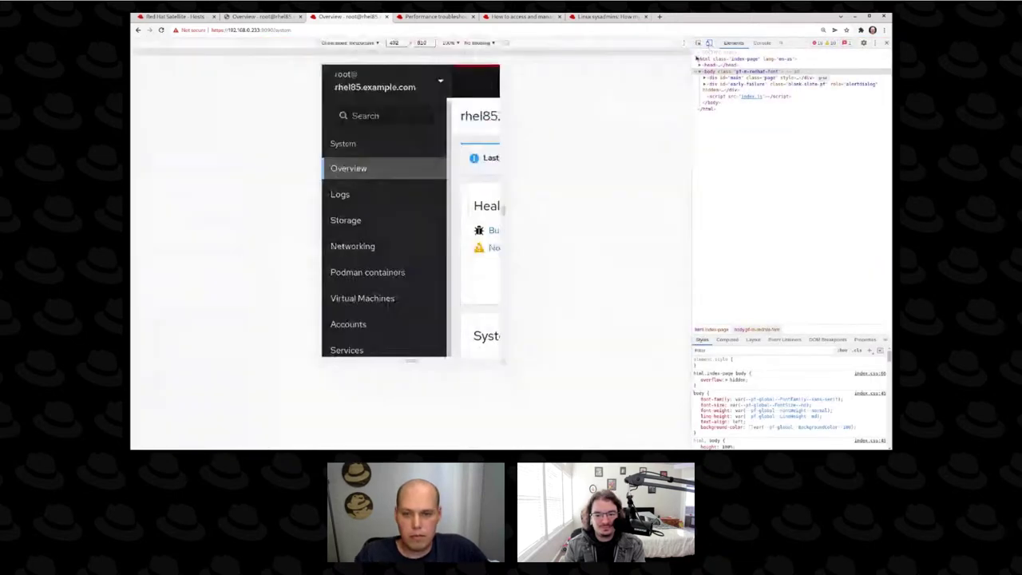
scroll(484, 239, "down", 3)
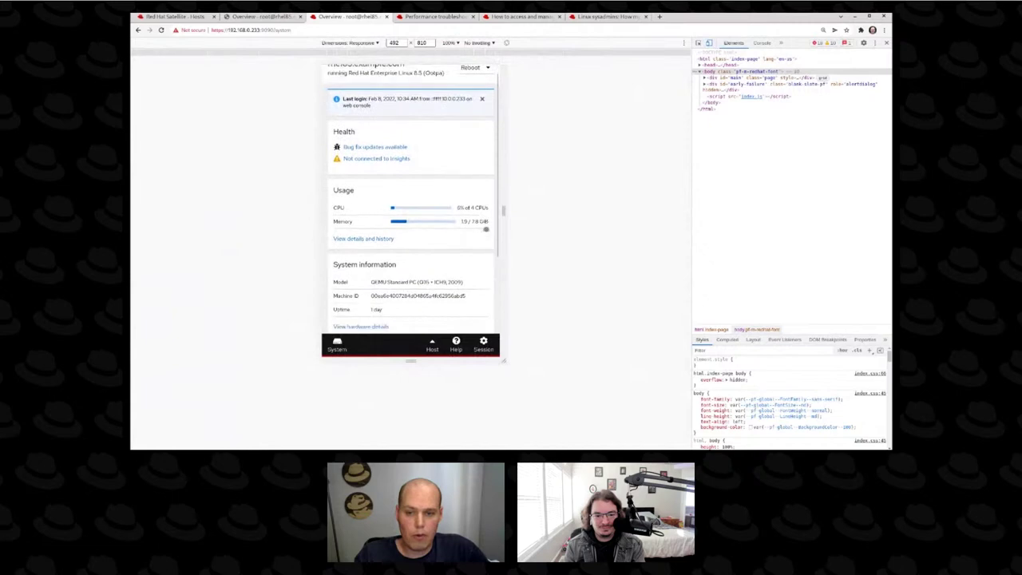
scroll(483, 245, "up", 3)
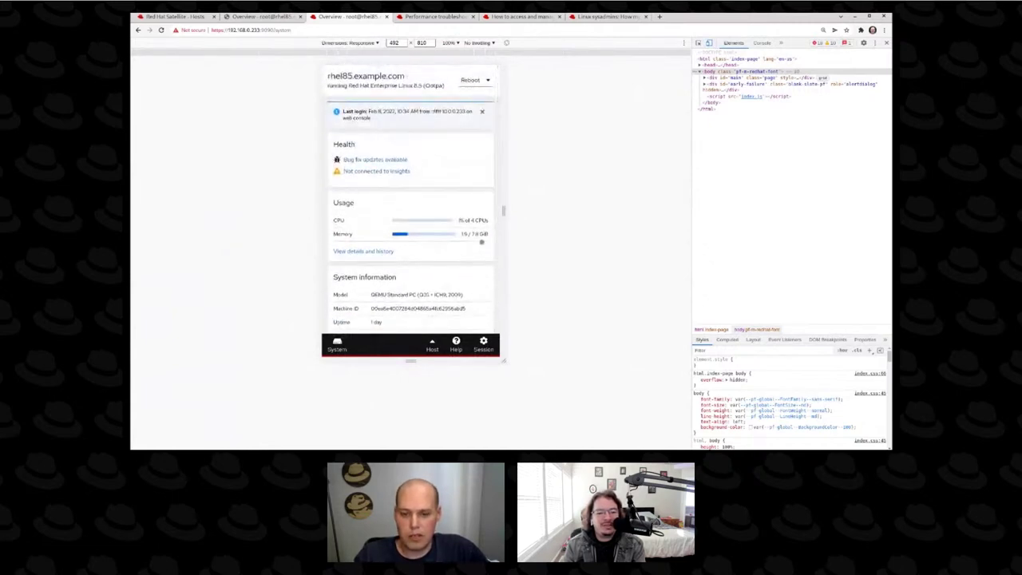
Enlarge the developer tools interface and resize the responsive viewport to about 598 × 875.
key("ctrl+plus")
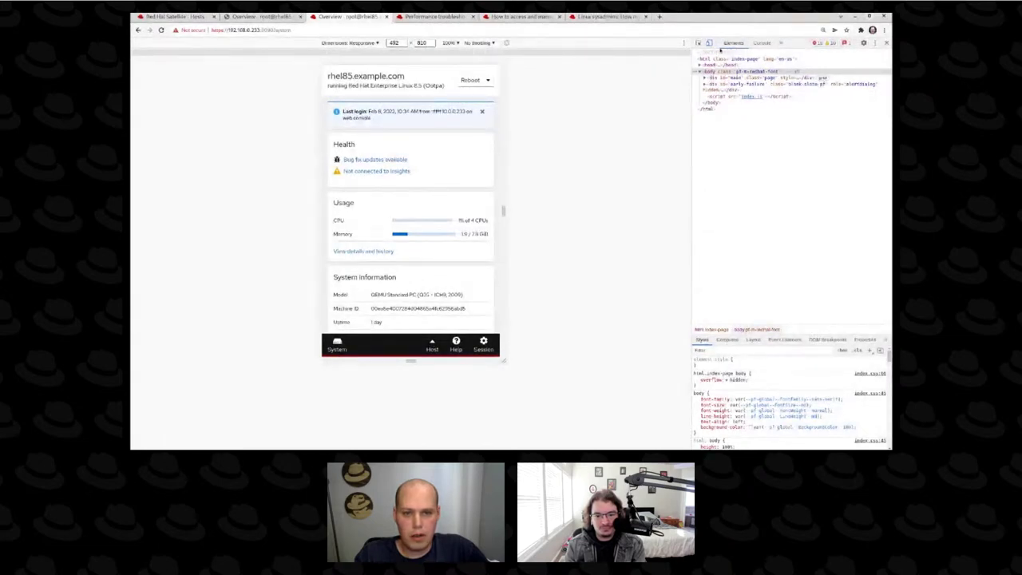
left_click_drag(504, 361, 537, 391)
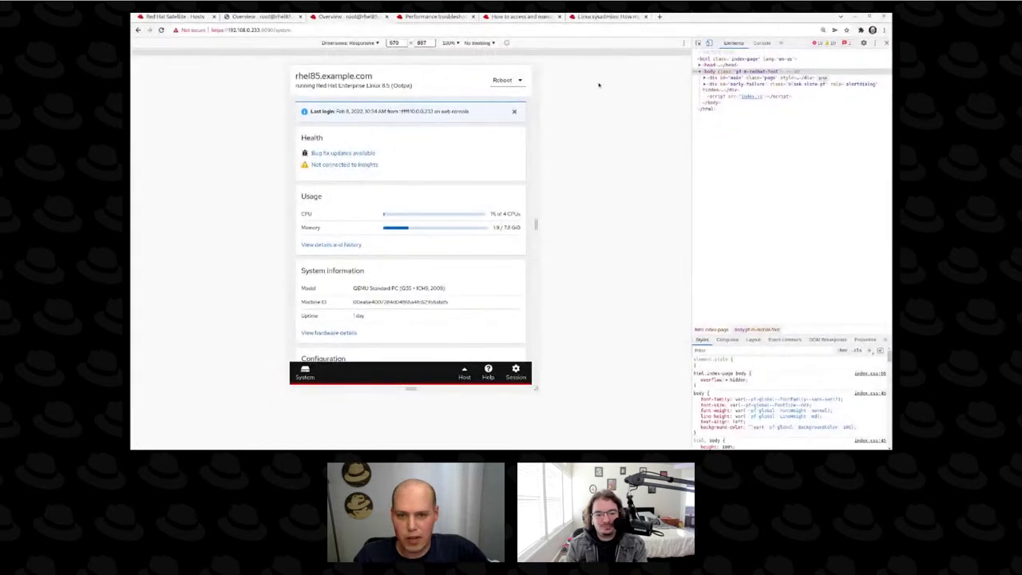
key("ctrl+plus")
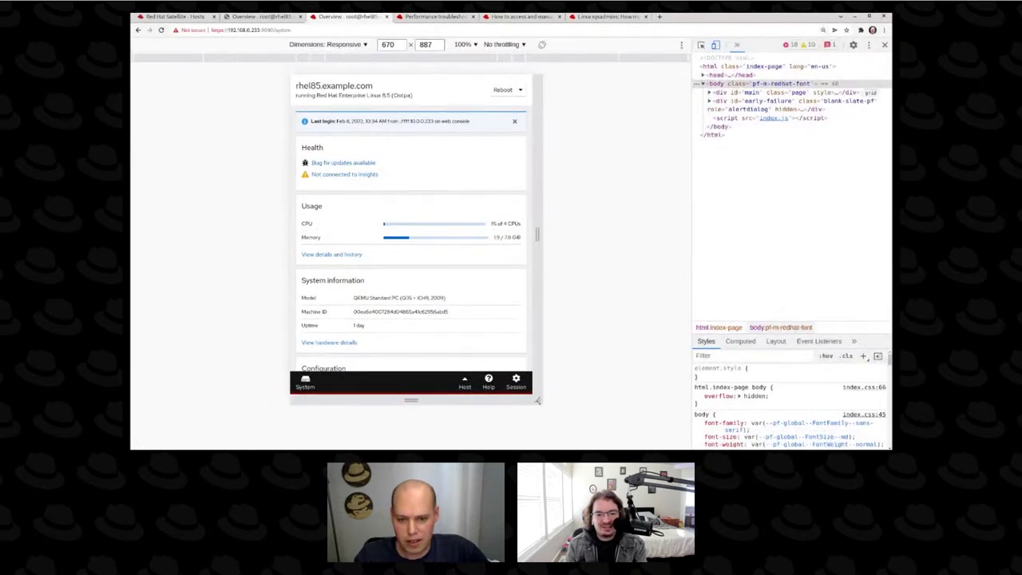
left_click_drag(538, 399, 525, 395)
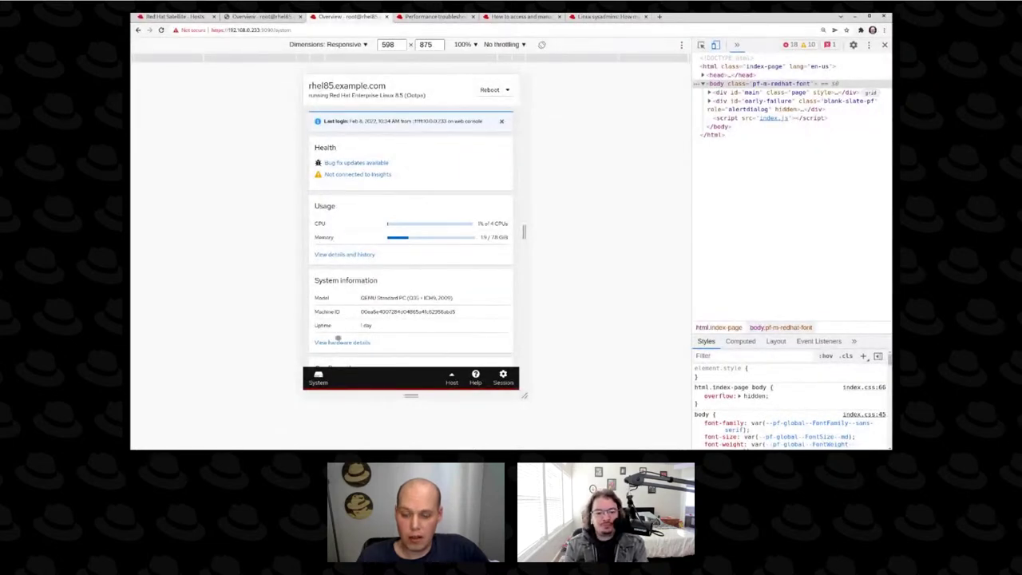
Go to the Storage overview in the mobile layout and examine its throughput graphs, filesystems, storage logs and devices.
left_click(322, 383)
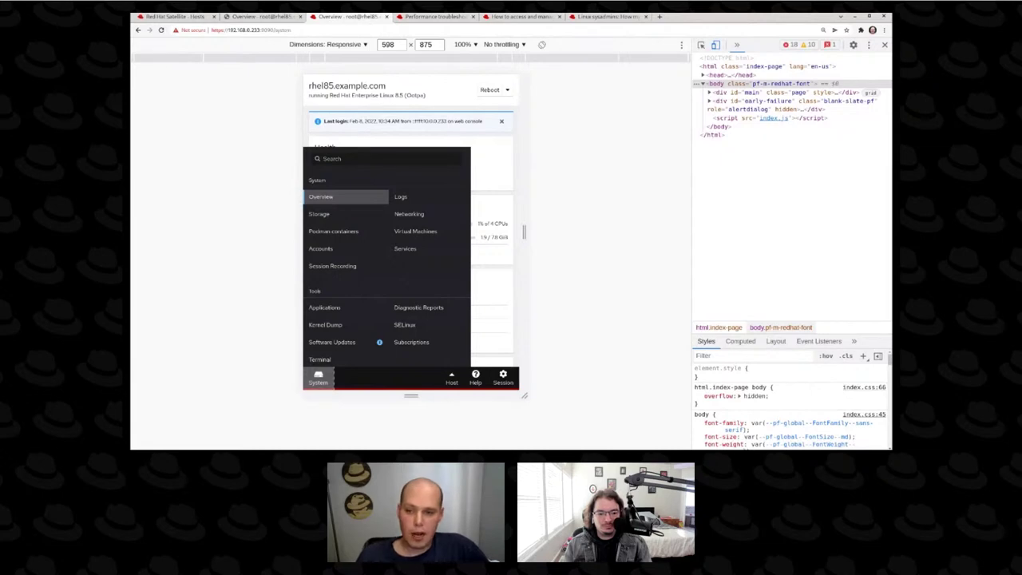
left_click(321, 214)
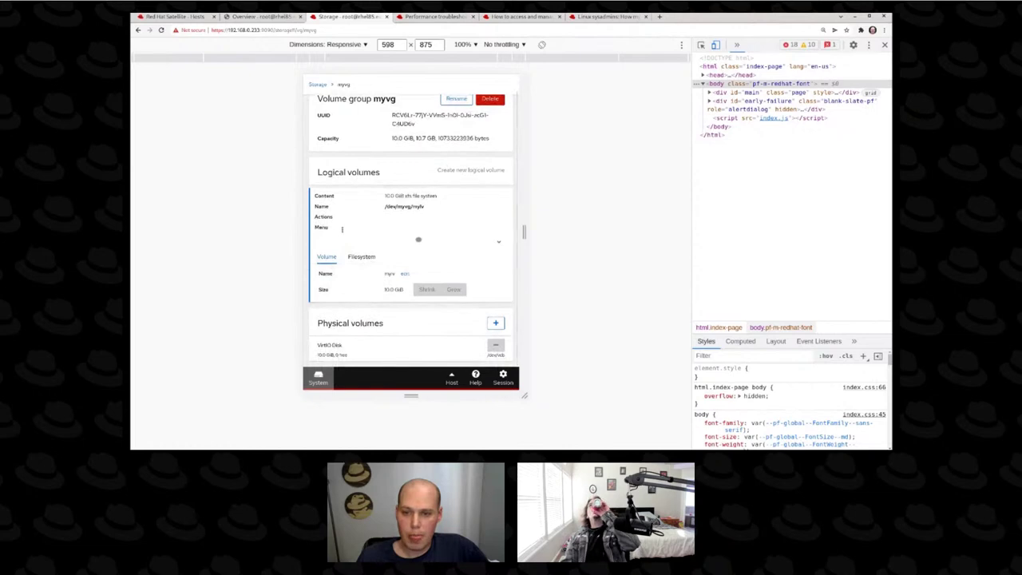
left_click(317, 84)
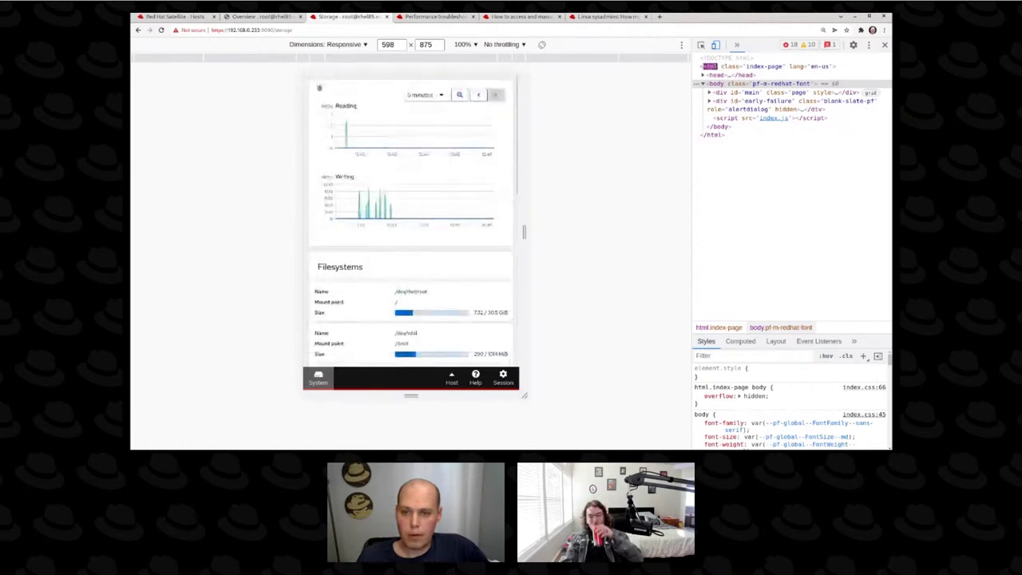
scroll(438, 247, "down", 3)
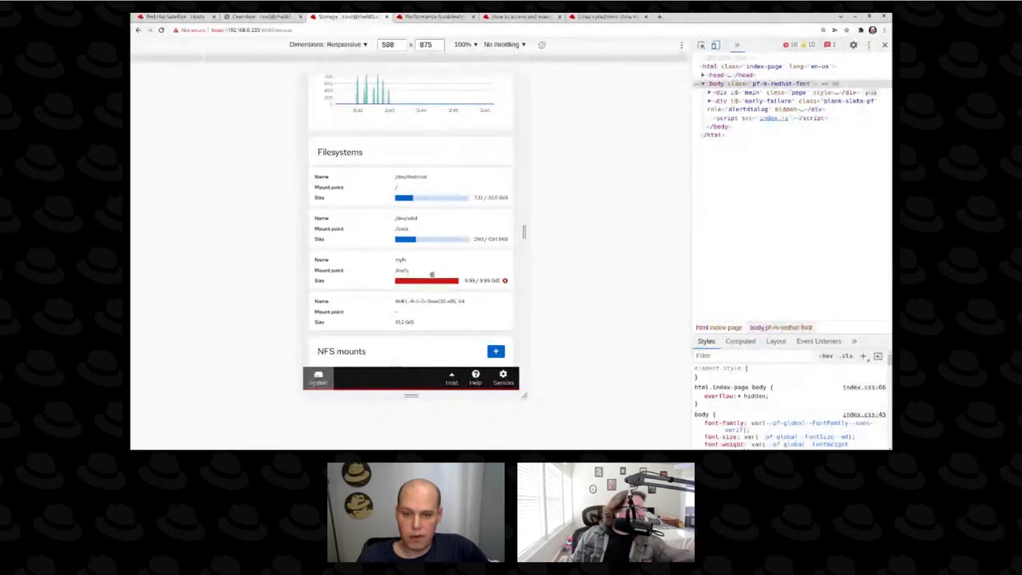
scroll(447, 278, "up", 3)
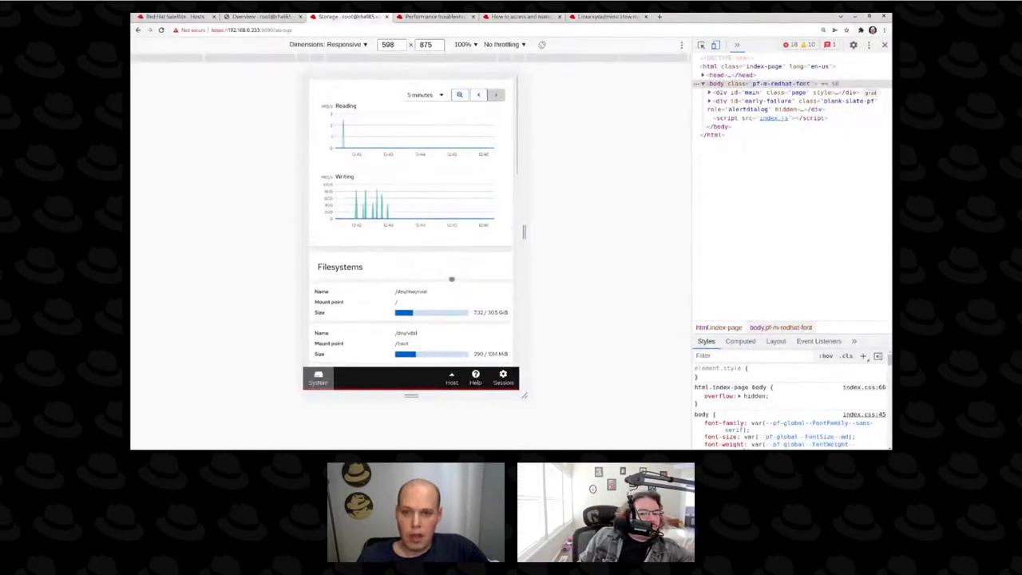
scroll(456, 278, "down", 4)
scroll(459, 273, "down", 4)
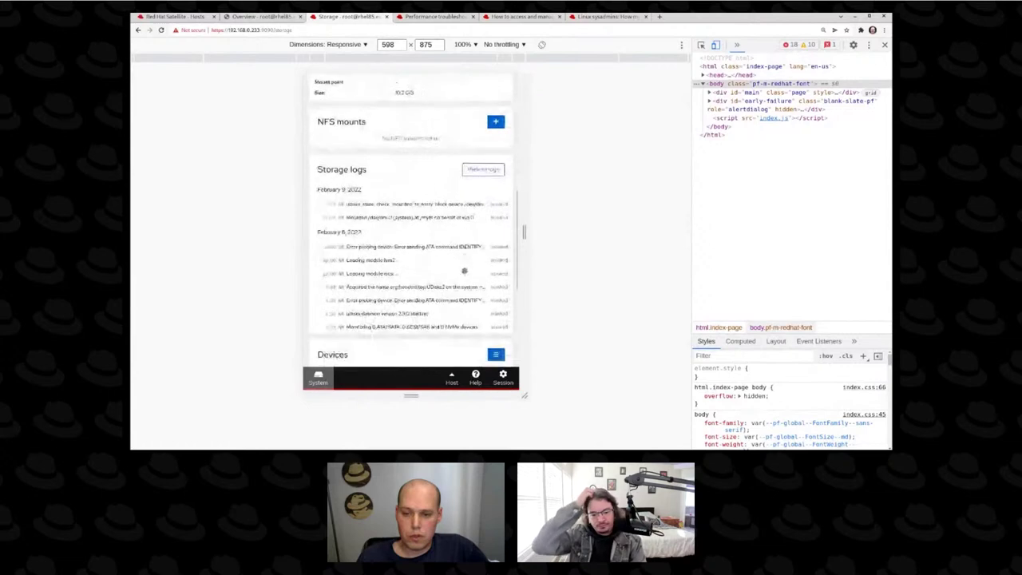
scroll(464, 271, "down", 5)
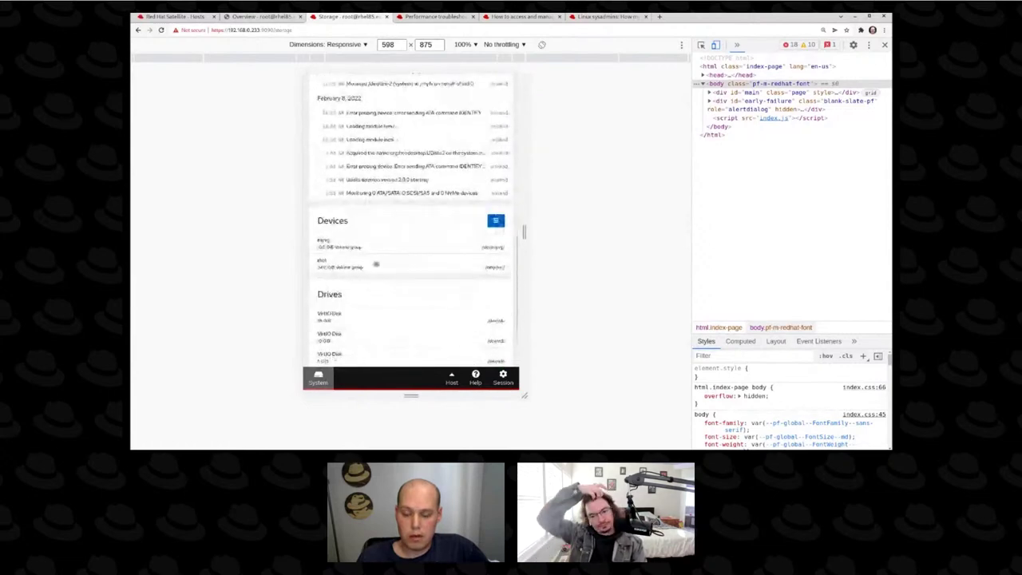
Open volume group myvg, expand the details of logical volume mylv and try to grow it.
left_click(330, 244)
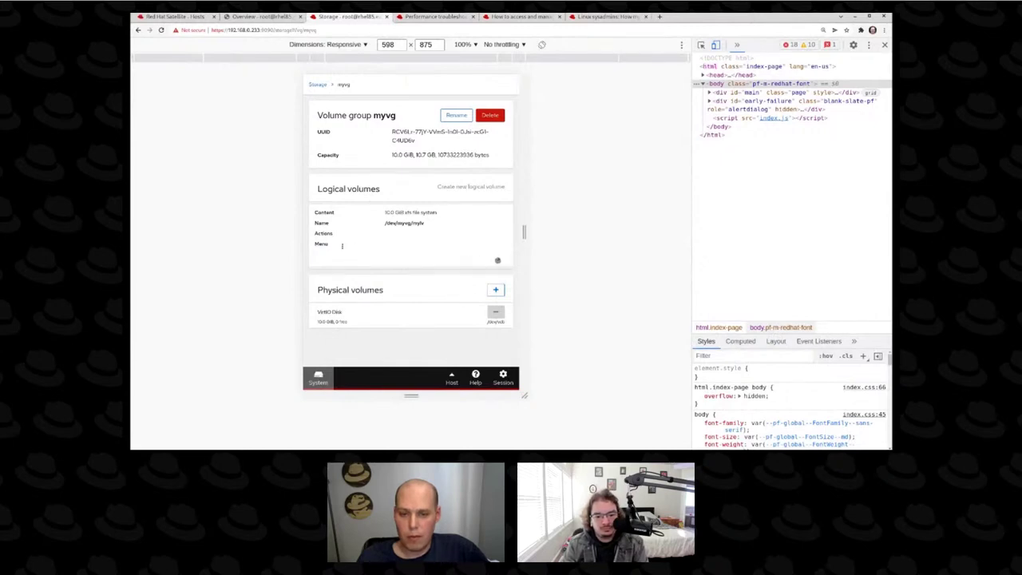
left_click(498, 260)
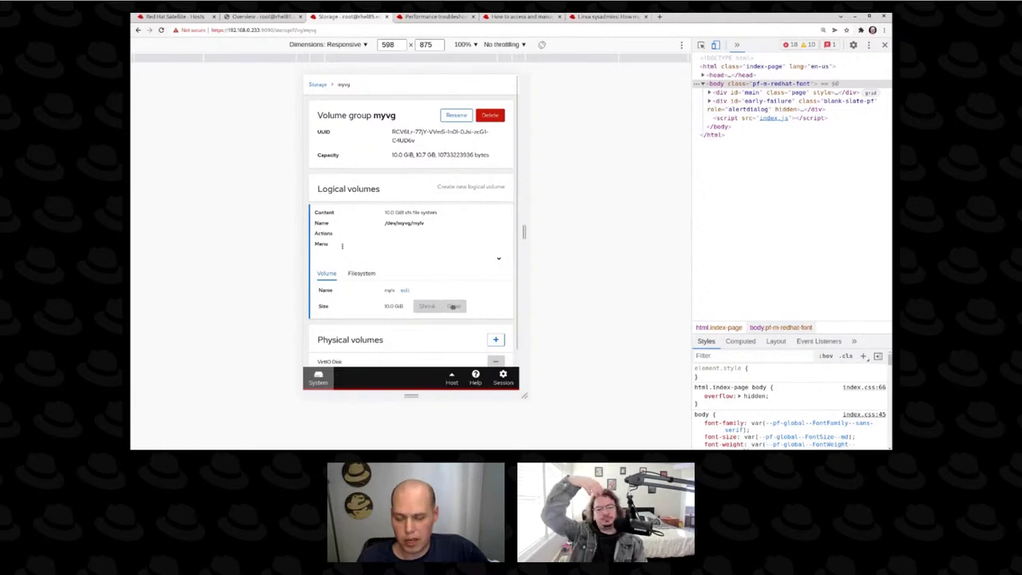
left_click(452, 306)
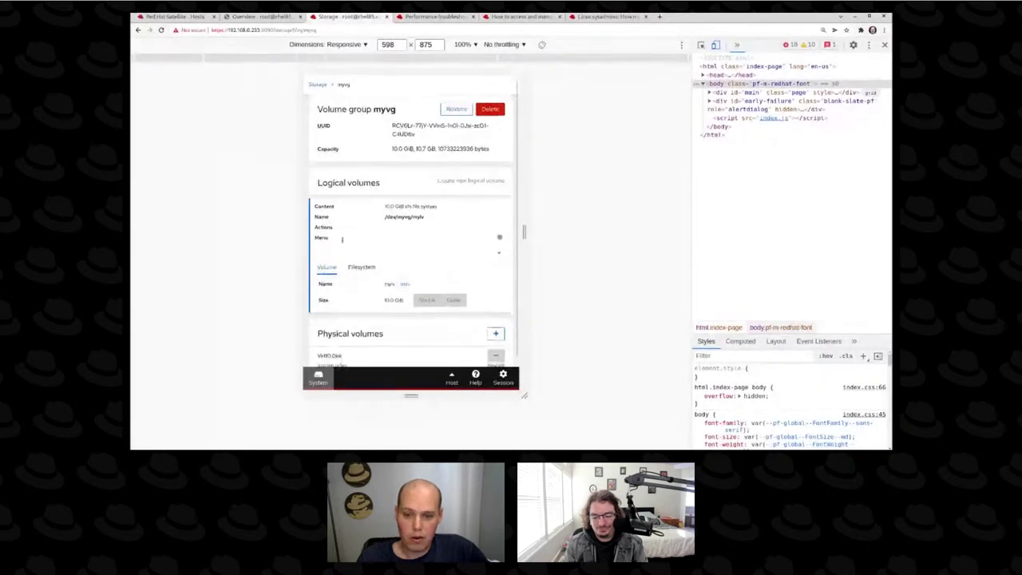
Add the 5 GiB VirtIO disk /dev/vdc to volume group myvg as a physical volume.
scroll(498, 298, "down", 1)
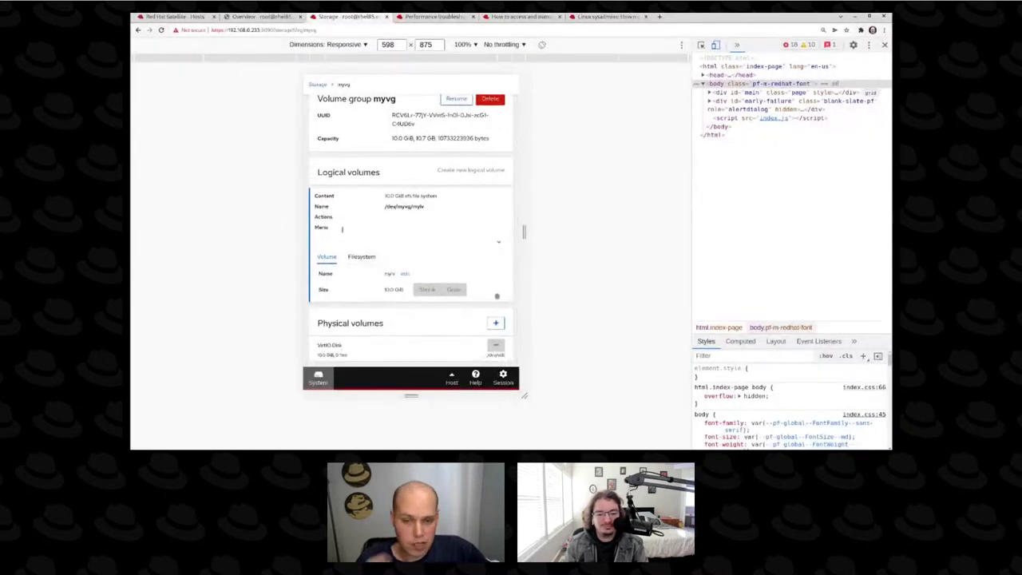
left_click(496, 324)
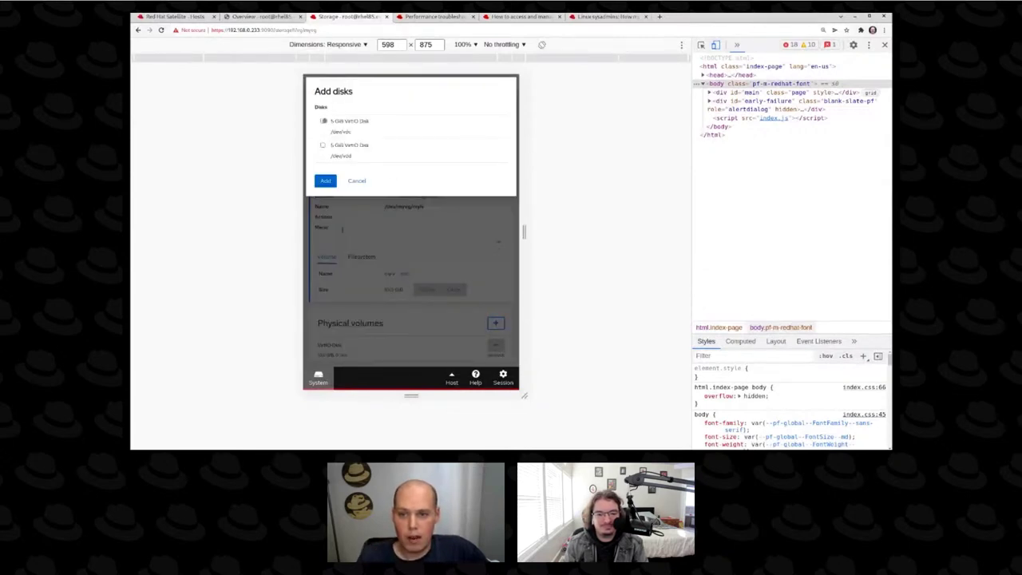
left_click(322, 121)
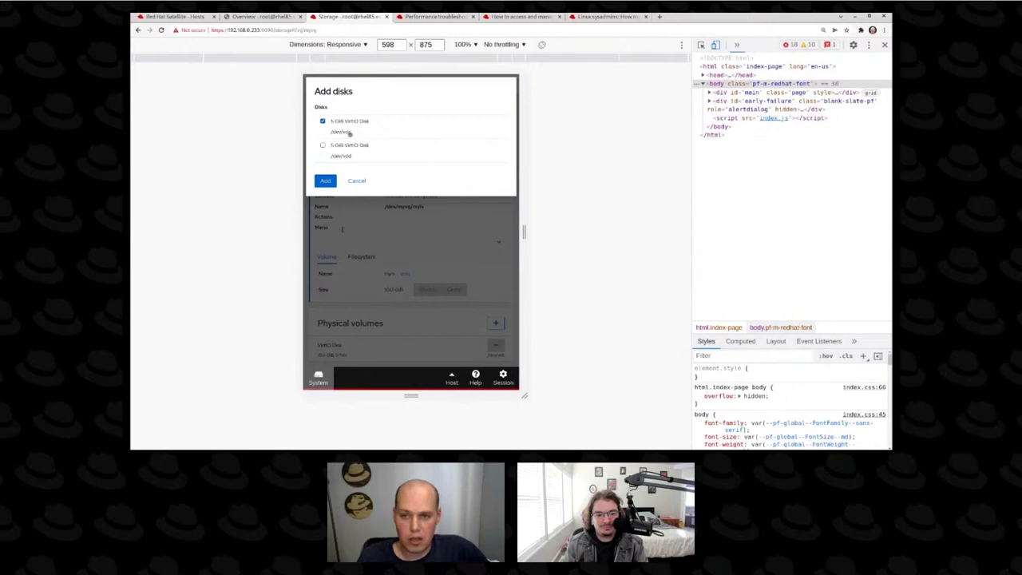
left_click(324, 180)
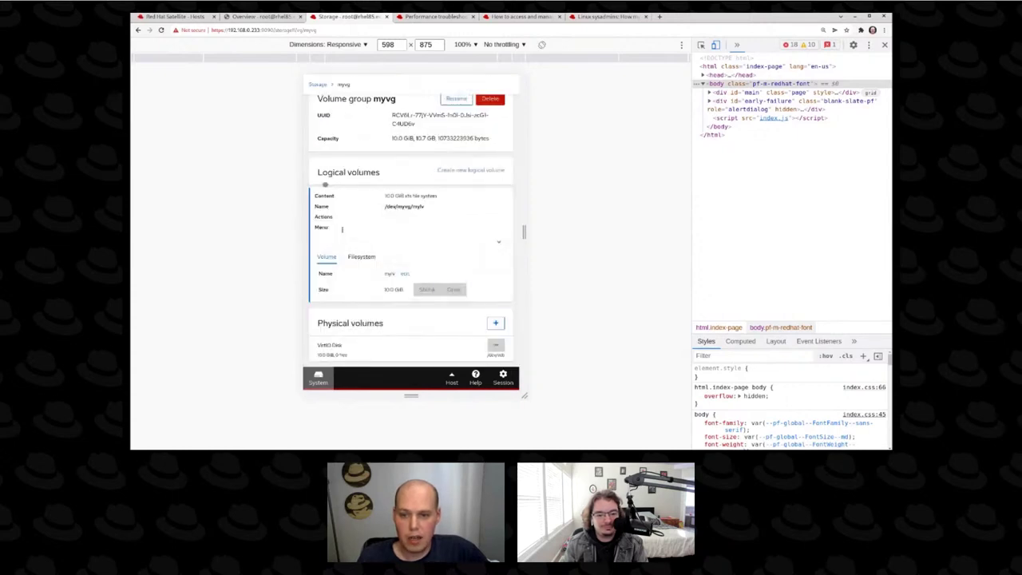
Grow the logical volume mylv to the maximum size of 15.0 GiB and check the physical volumes.
scroll(396, 198, "up", 1)
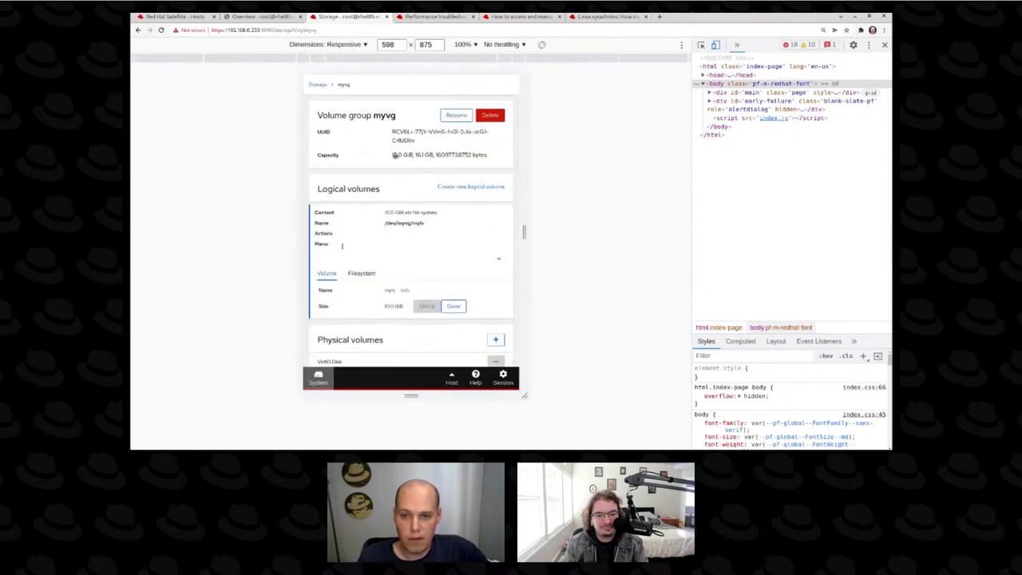
left_click(454, 306)
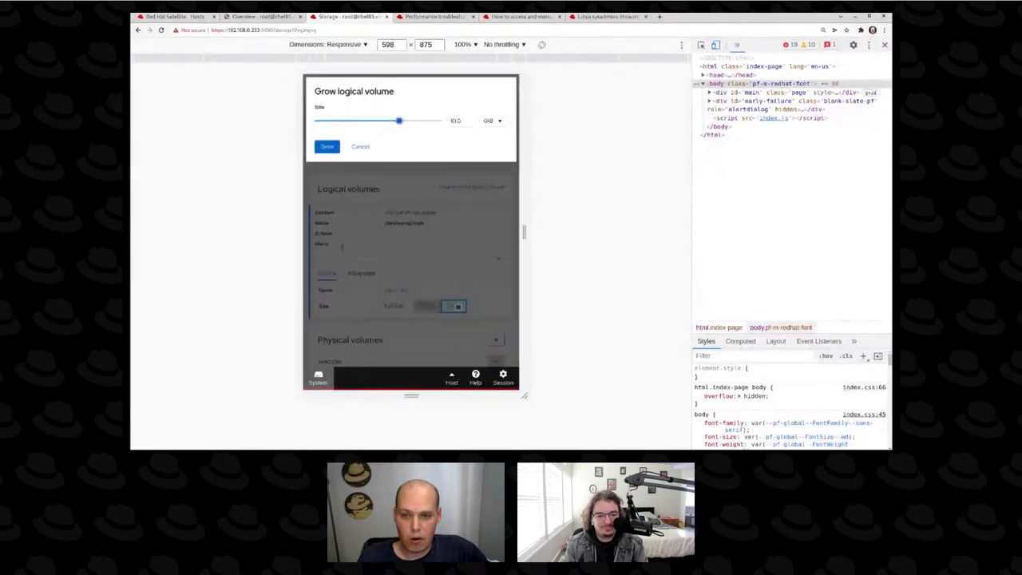
left_click_drag(399, 120, 442, 121)
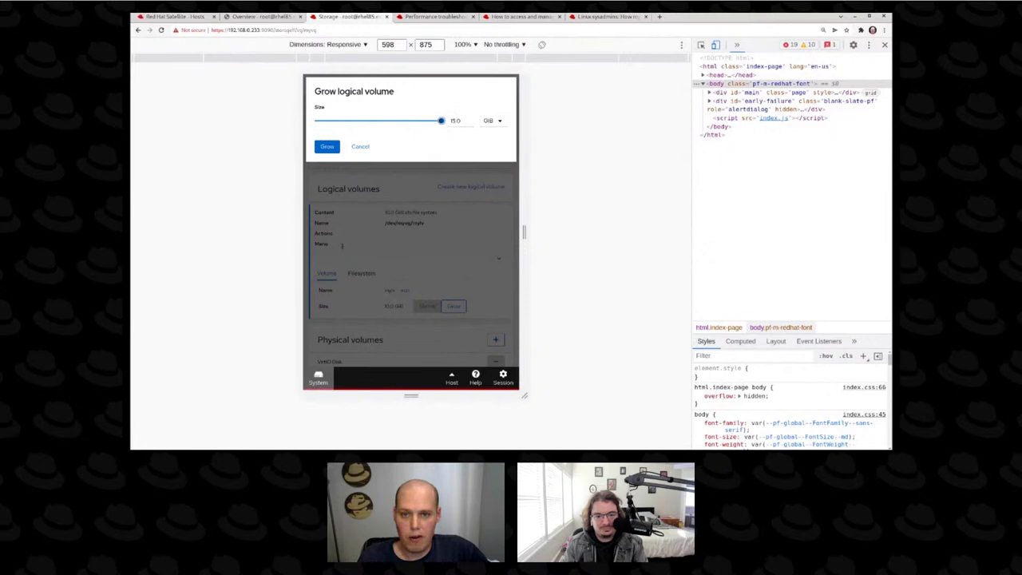
left_click(327, 146)
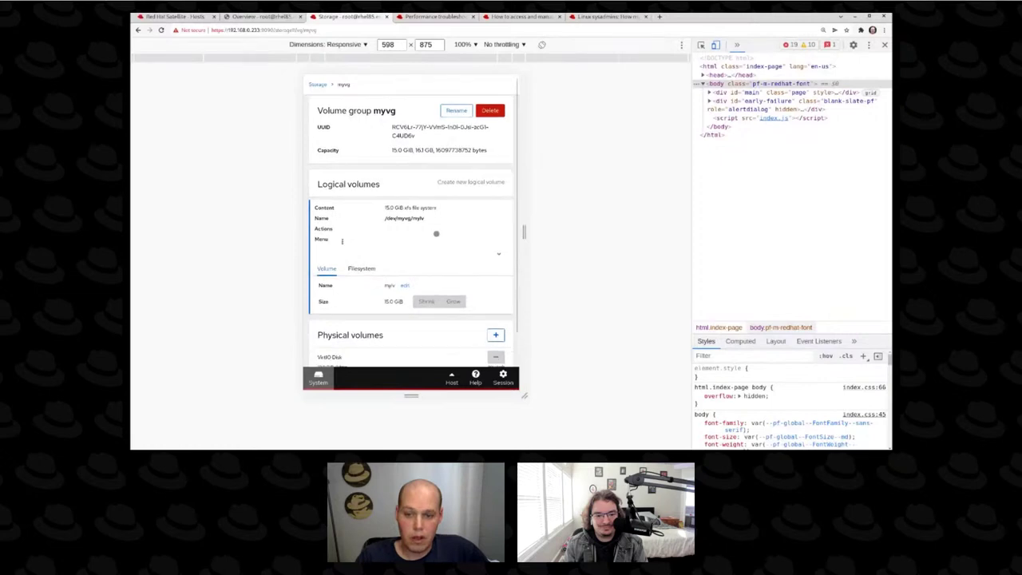
scroll(436, 235, "down", 1)
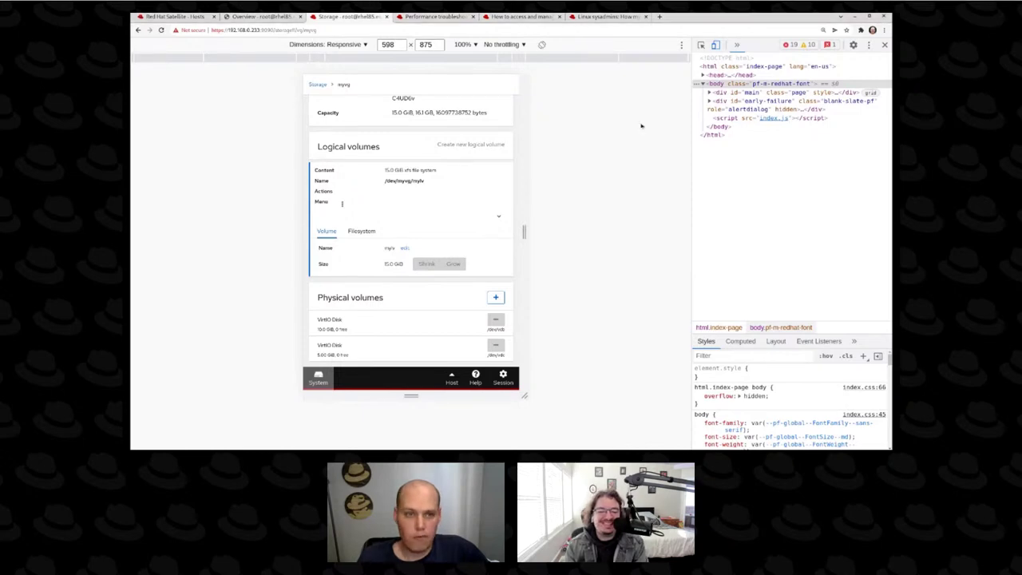
Leave the mobile emulation by closing the developer tools, and reduce the page zoom until the desktop layout of myvg fits.
left_click(715, 46)
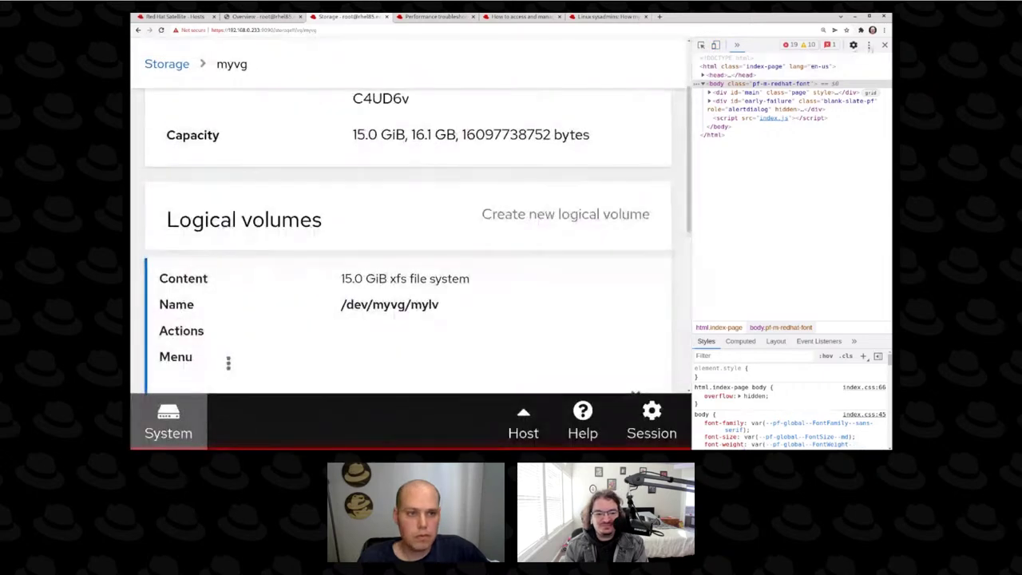
left_click(885, 46)
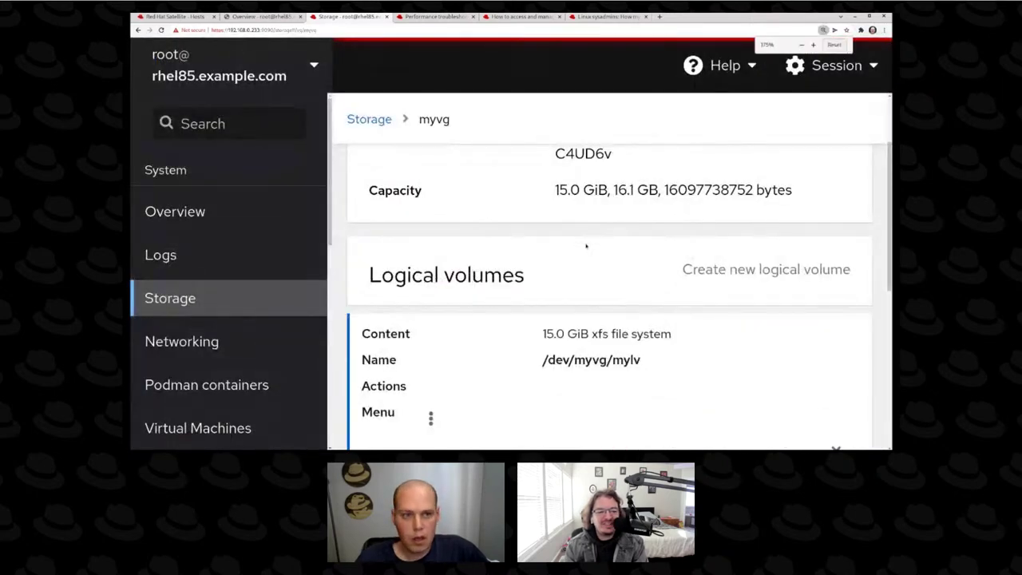
key("ctrl+minus")
key("ctrl+minus")
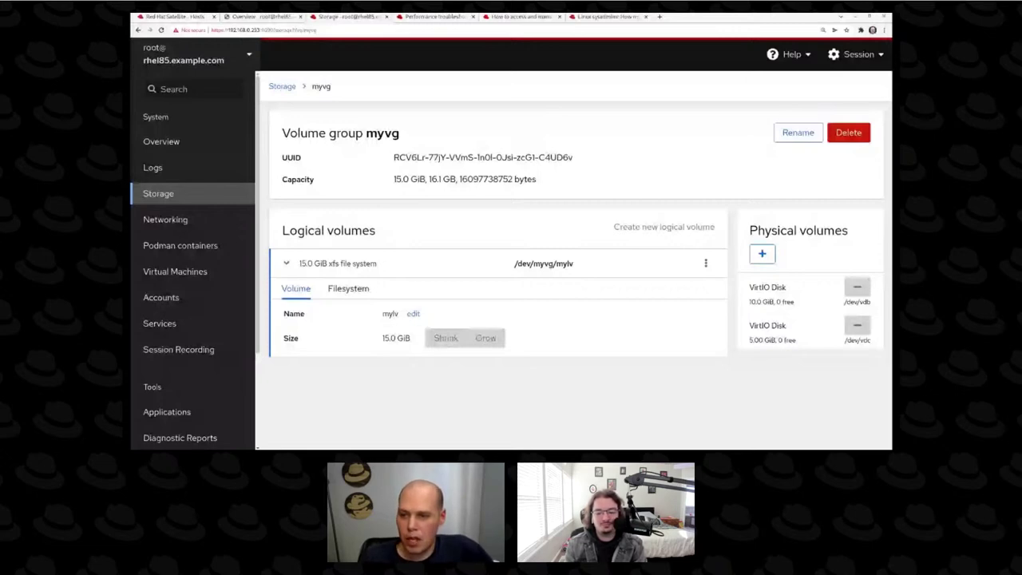
left_click(334, 20)
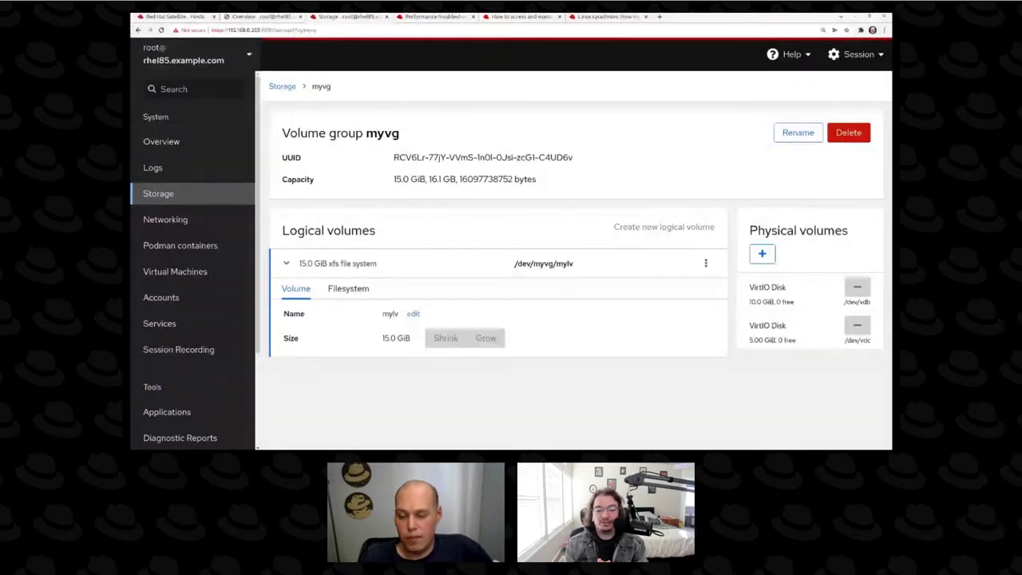
Open the networking page of rhel85.example.com and look over its interfaces and network logs.
left_click(197, 224)
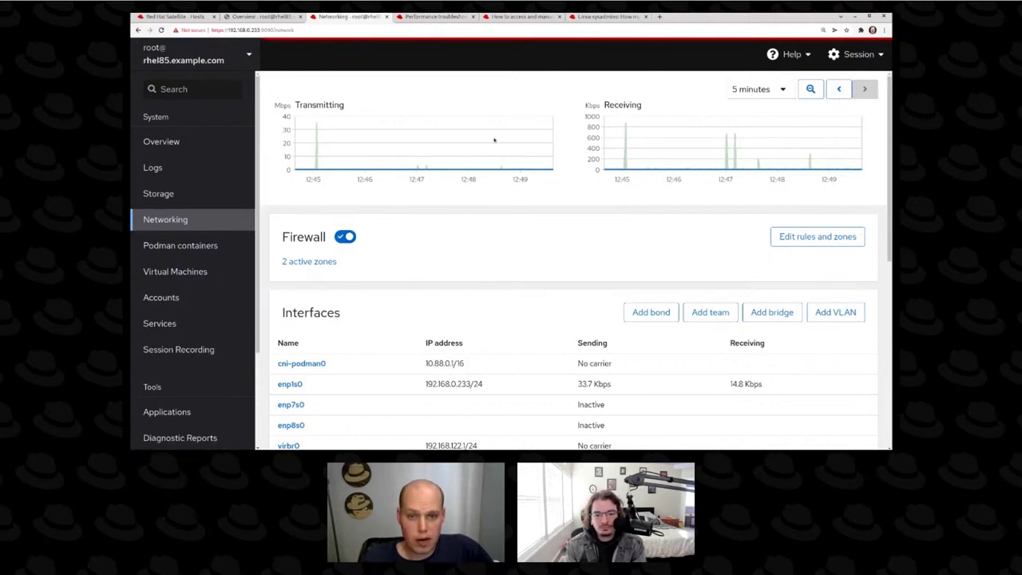
scroll(555, 243, "down", 3)
scroll(559, 334, "down", 3)
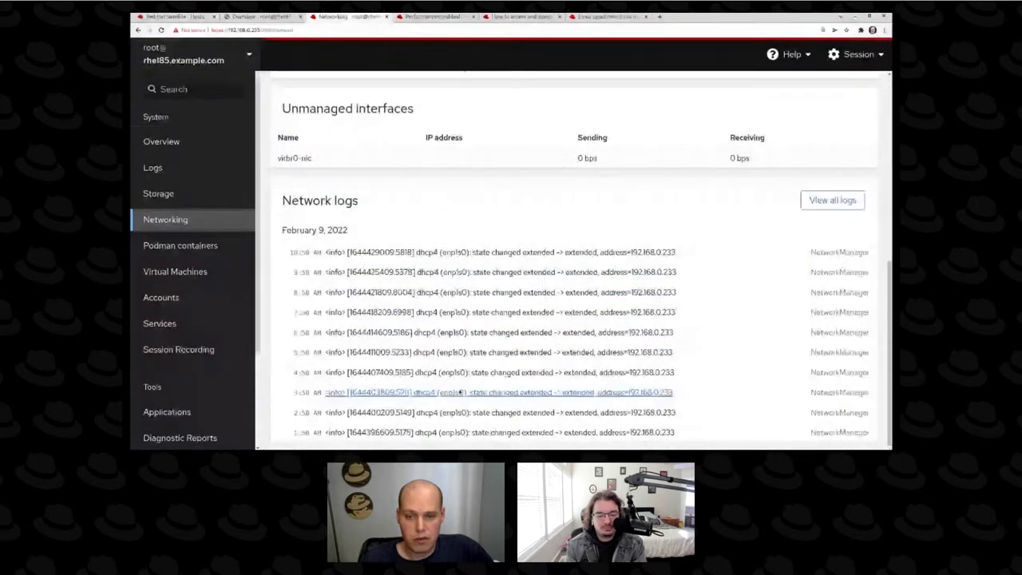
scroll(466, 375, "up", 2)
scroll(470, 354, "up", 3)
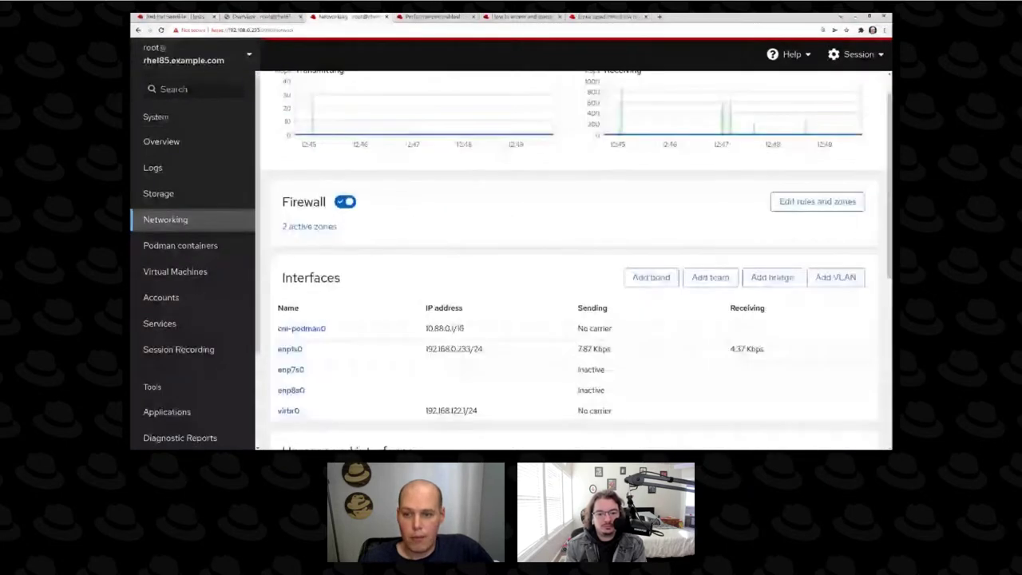
Allow the grafana service (TCP 3000) in the firewall's public zone.
left_click(309, 226)
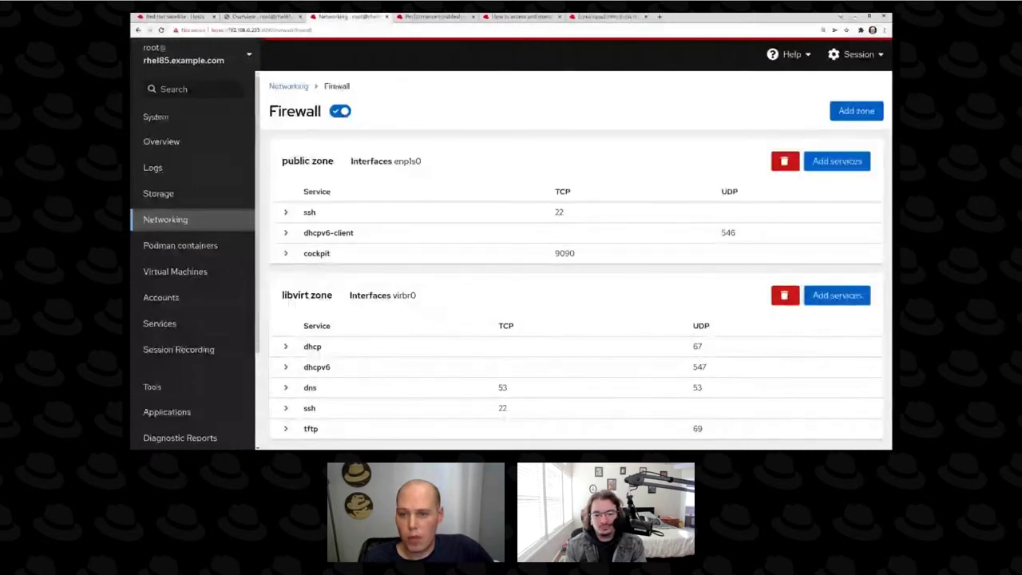
left_click(828, 167)
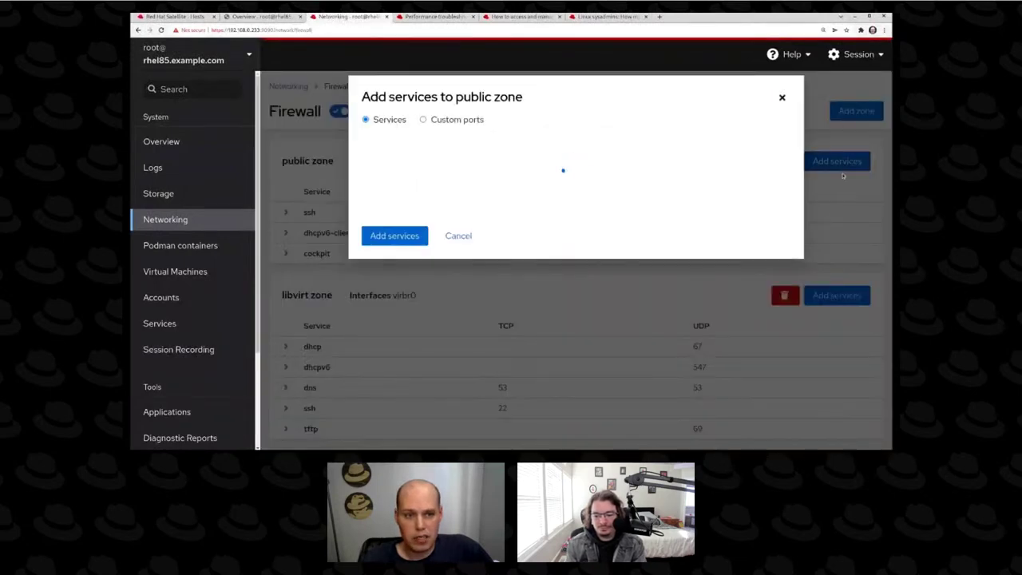
left_click(478, 158)
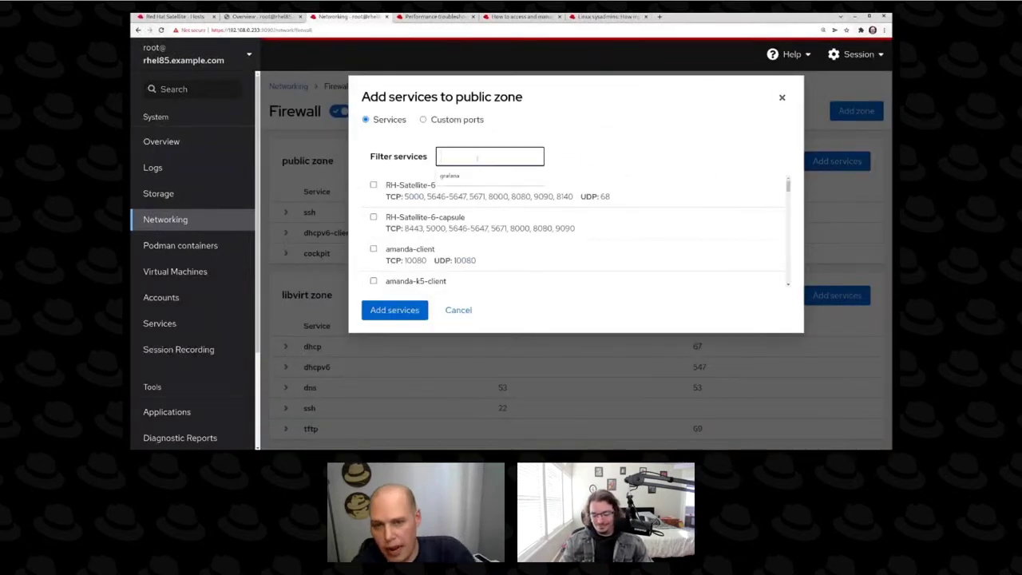
left_click(459, 177)
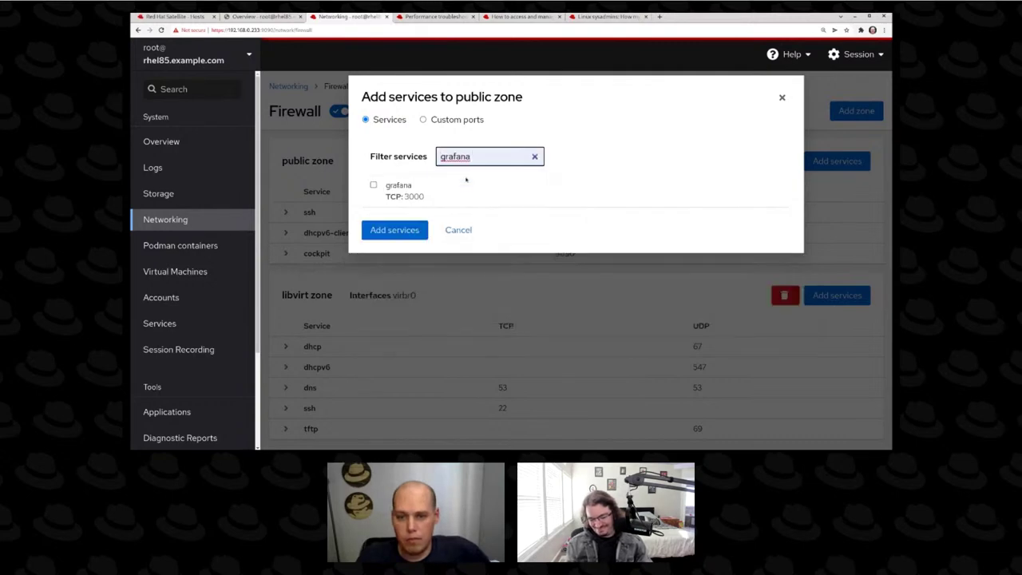
left_click(372, 184)
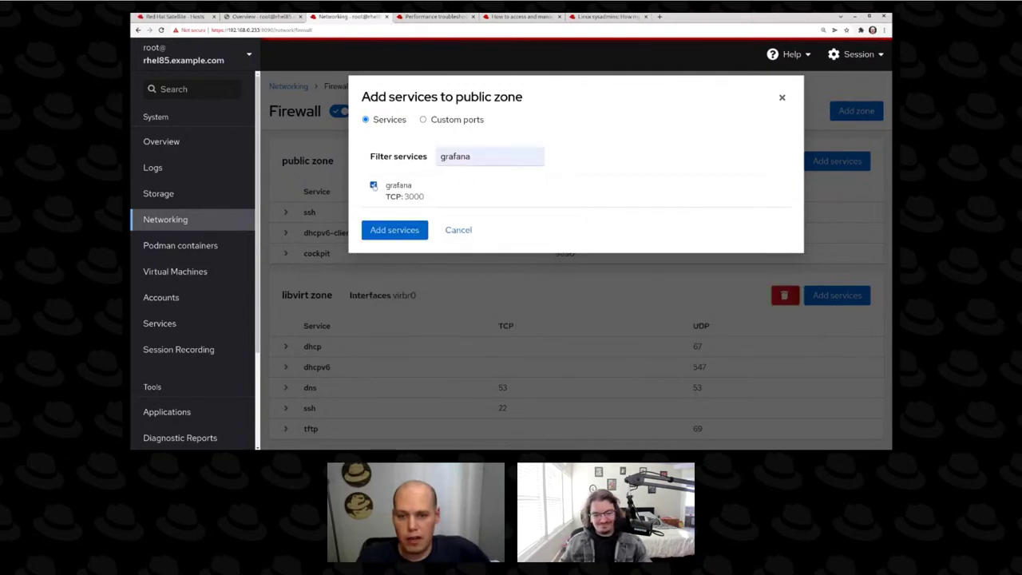
left_click(401, 238)
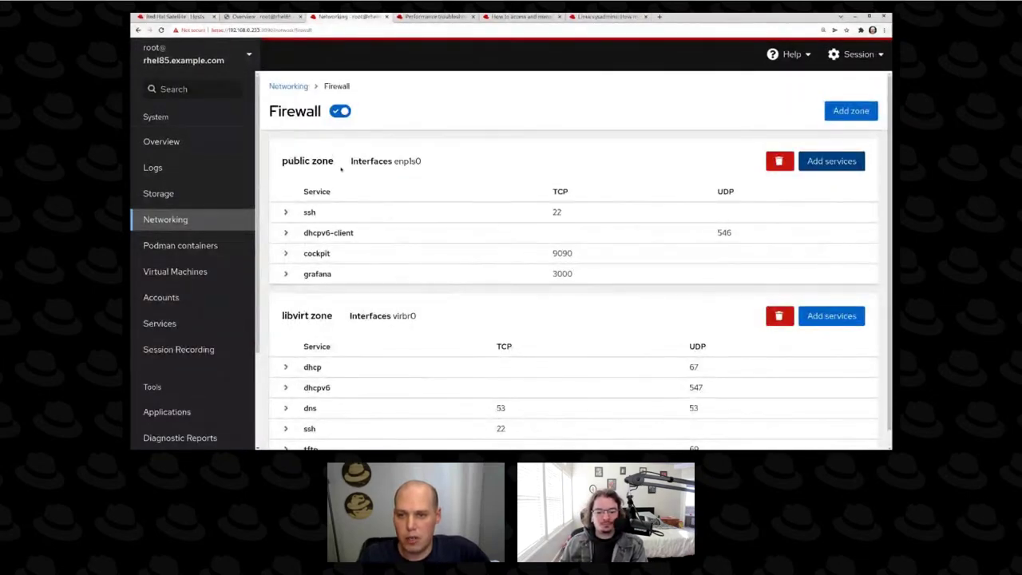
Create network bond bond0 from interfaces enp7s0 and enp8s0 in Active backup mode with MII link monitoring.
left_click(288, 85)
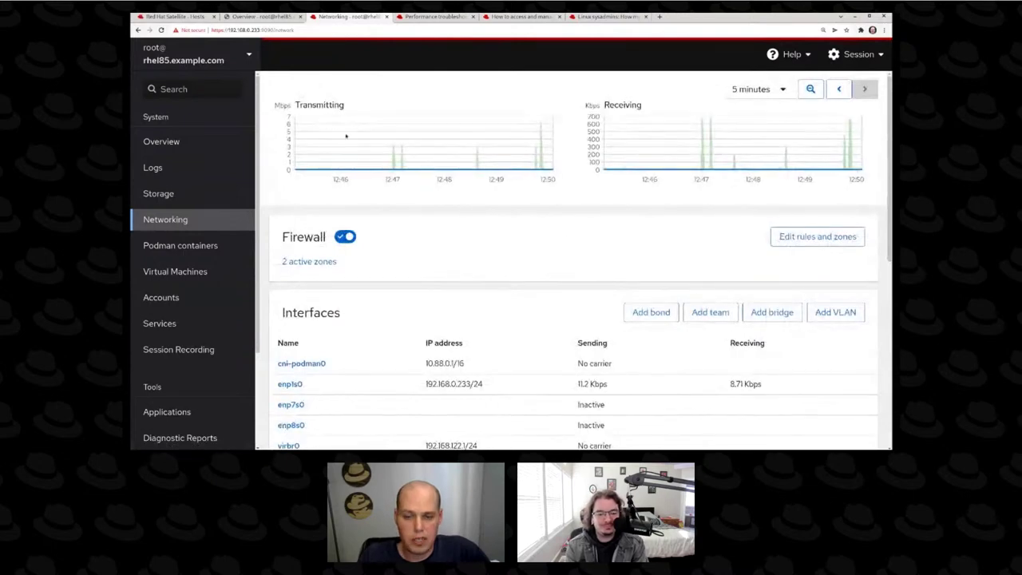
scroll(471, 256, "down", 3)
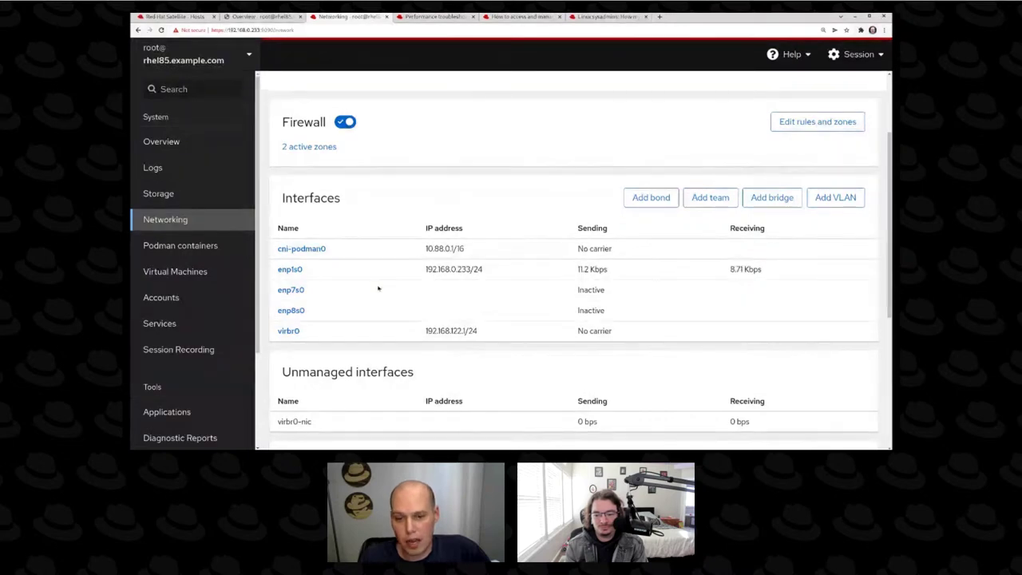
left_click(650, 199)
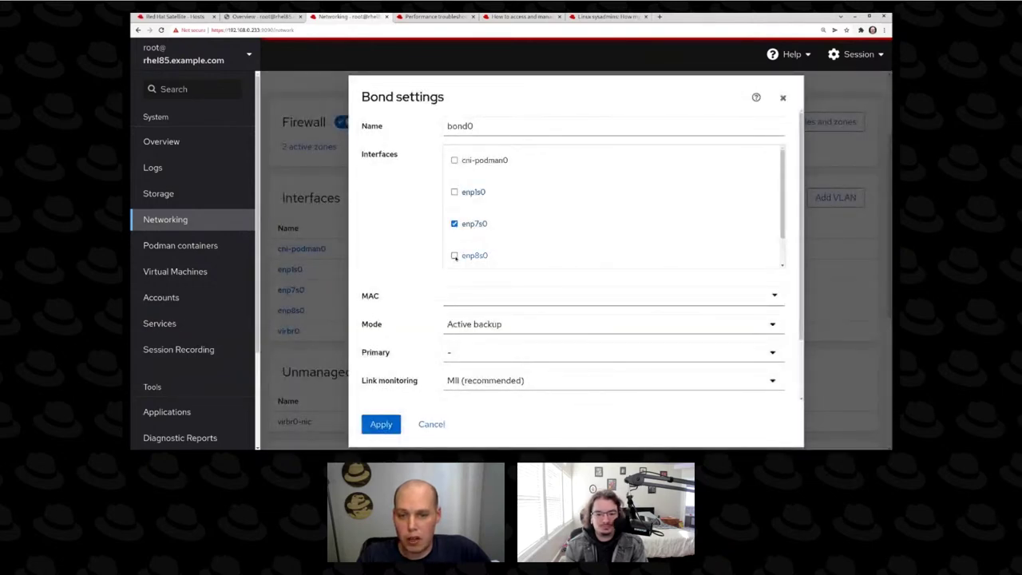
scroll(487, 248, "down", 1)
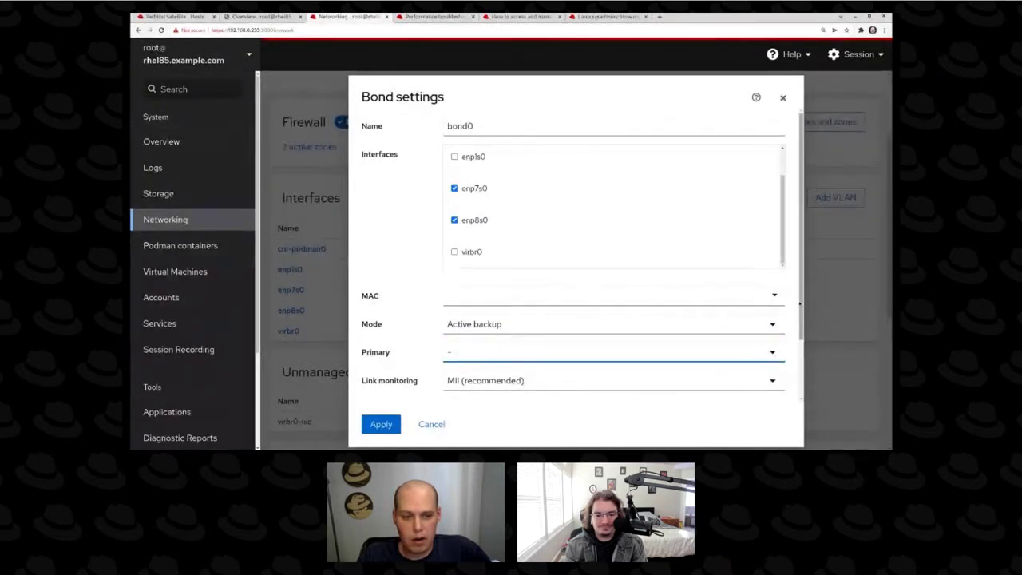
scroll(793, 378, "down", 2)
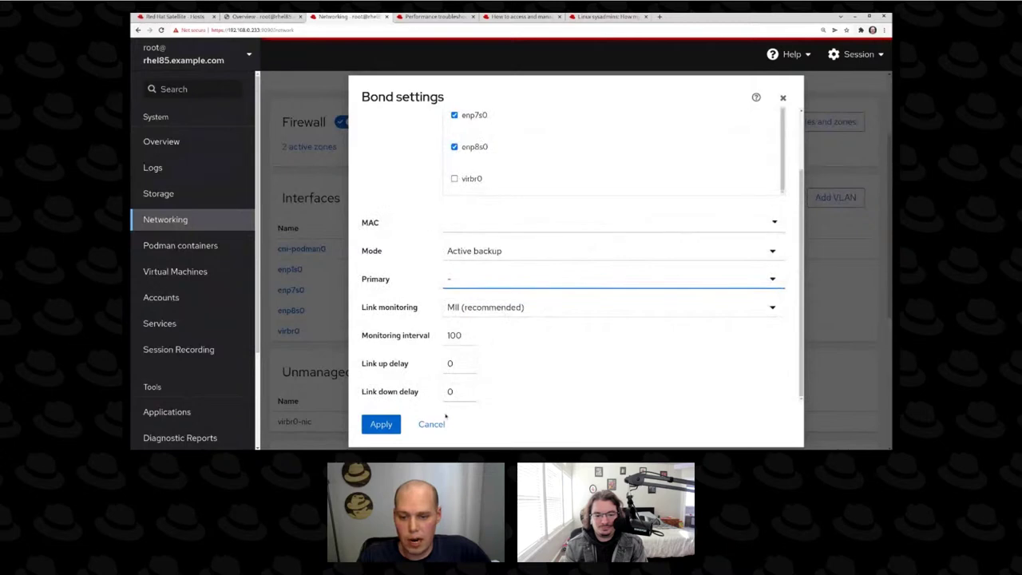
left_click(390, 424)
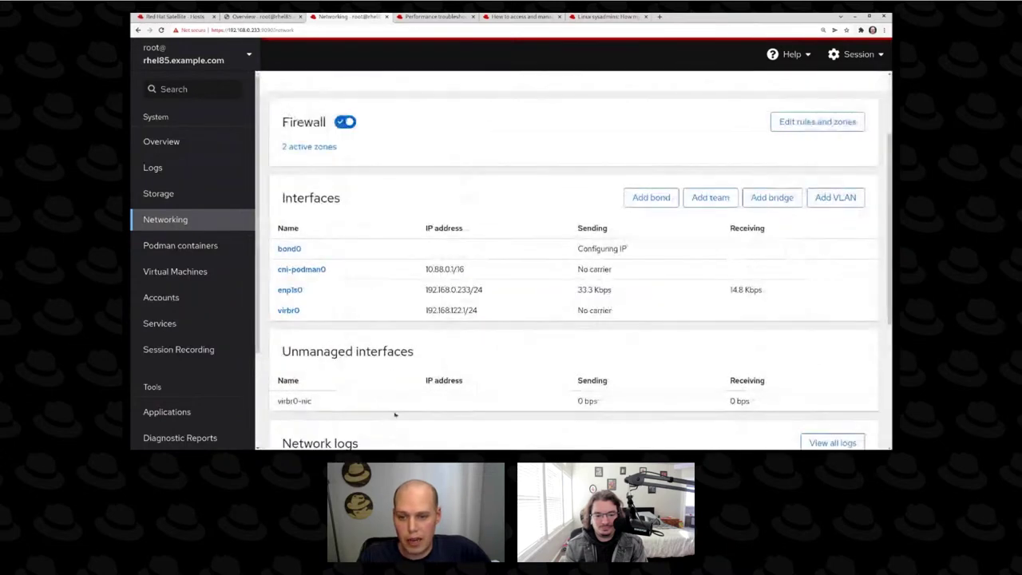
Open bond0 and examine the manual IPv4 address, netmask and gateway settings without applying them.
left_click(289, 248)
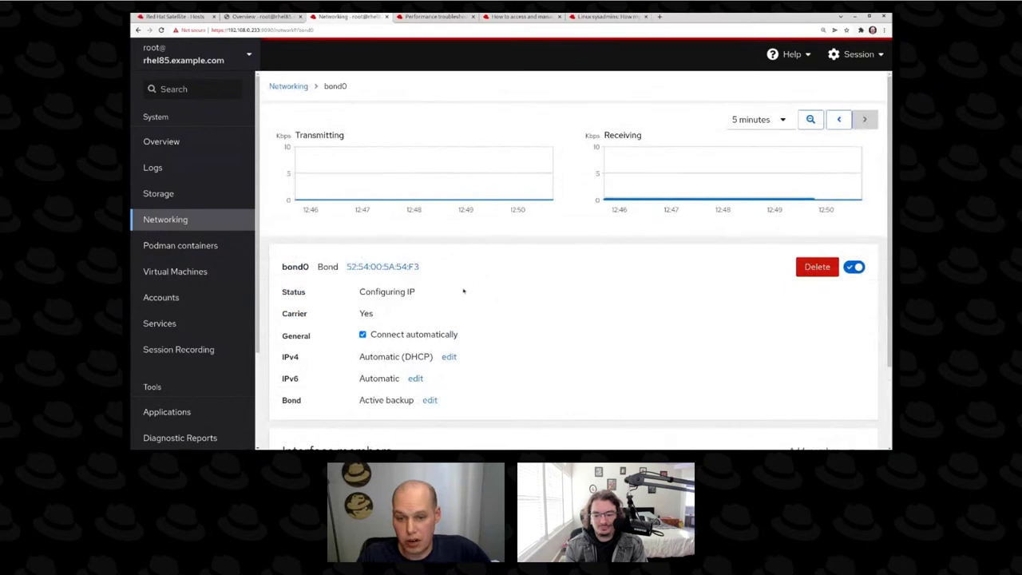
left_click(450, 356)
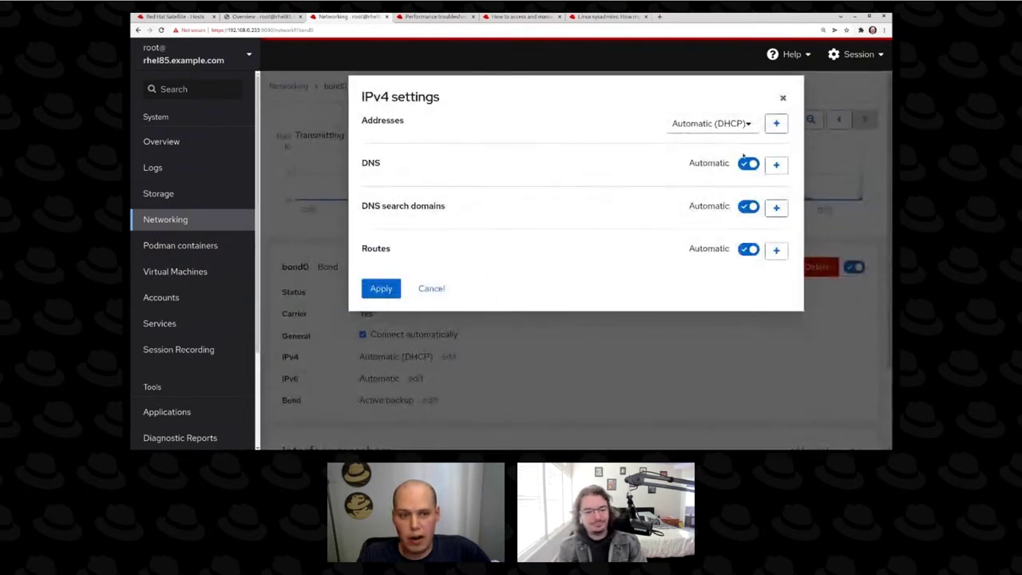
left_click(711, 123)
left_click(702, 164)
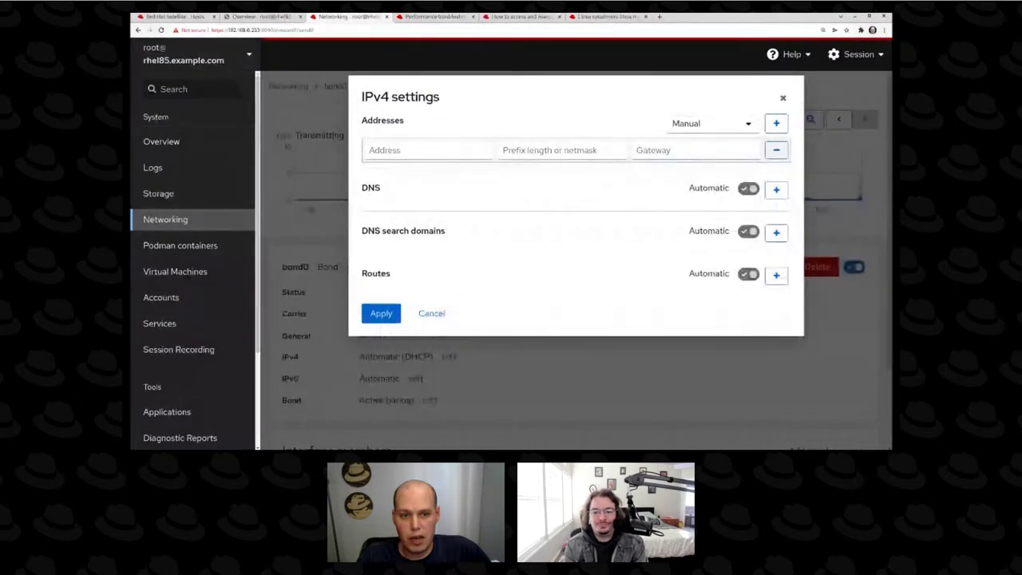
key("Tab")
key("Tab")
key("Tab")
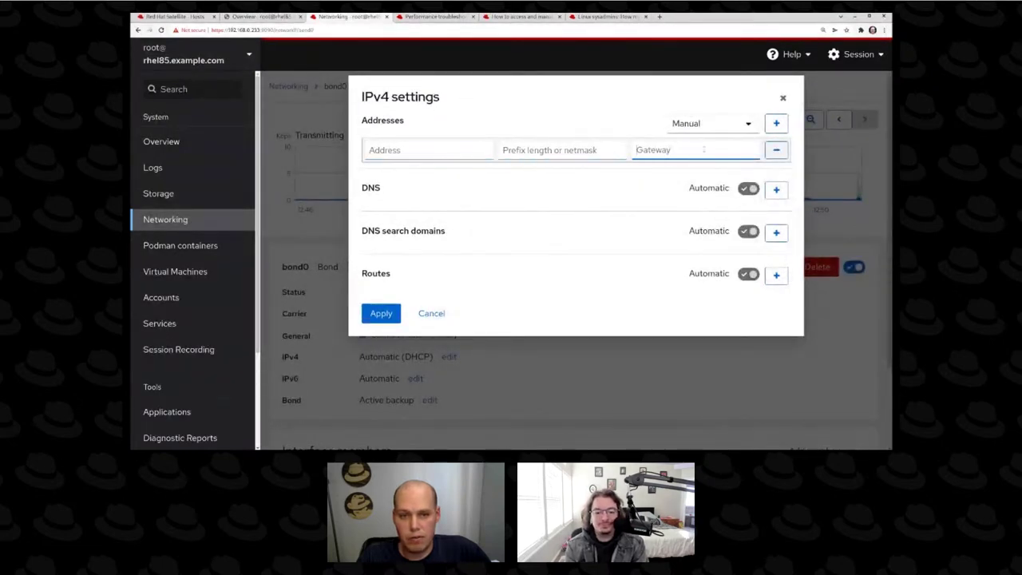
left_click(782, 97)
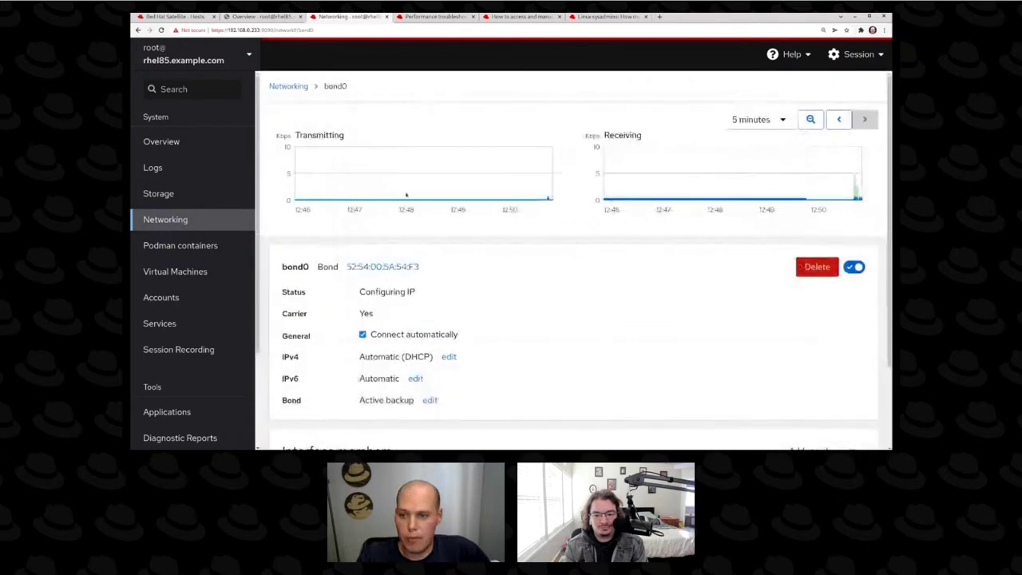
Search registry.access.redhat.com for ubi in Podman containers and download the registry.access.redhat.com/ubi7 image.
left_click(230, 250)
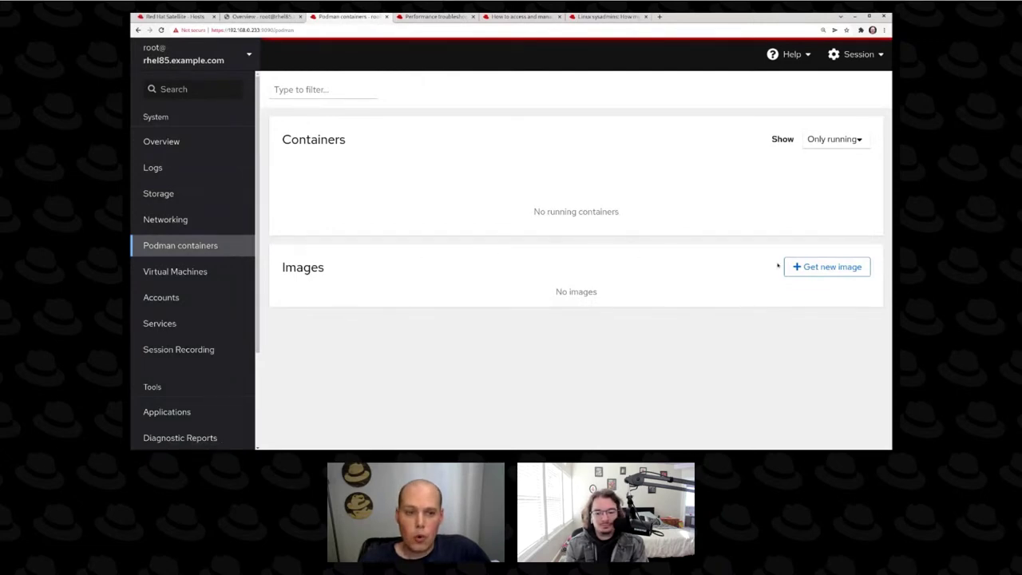
left_click(827, 271)
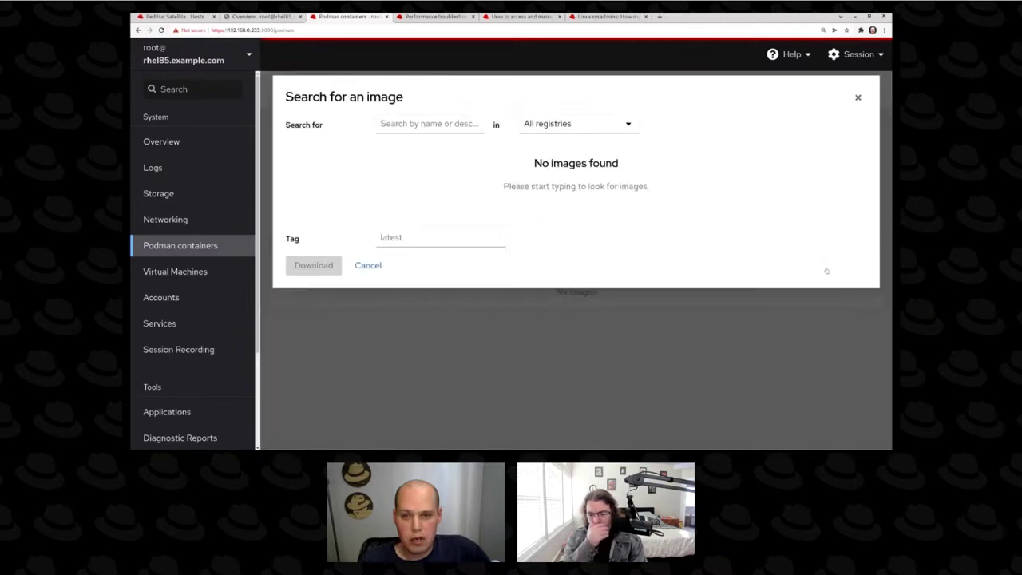
left_click(572, 124)
left_click(572, 147)
left_click(429, 124)
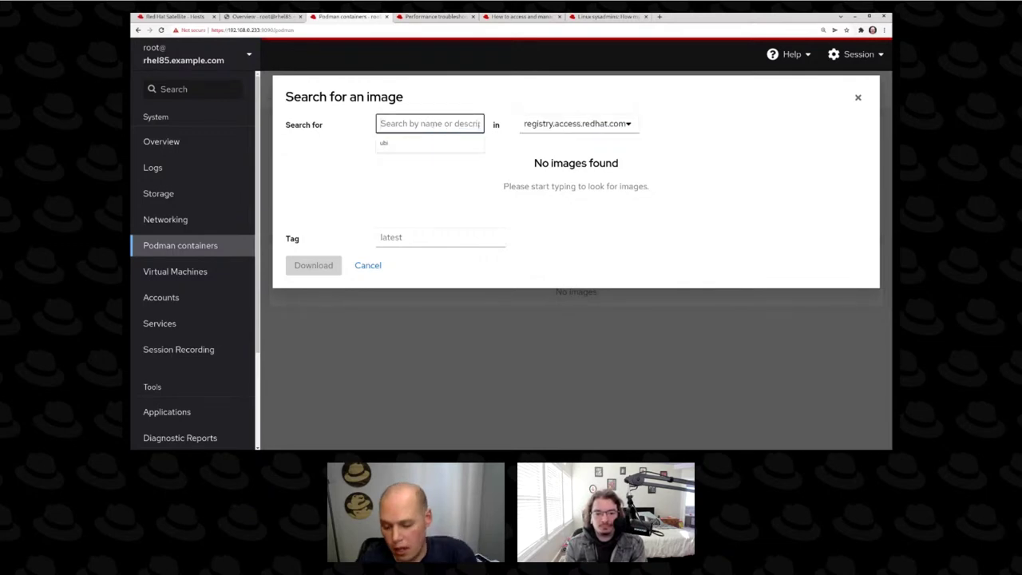
left_click(424, 143)
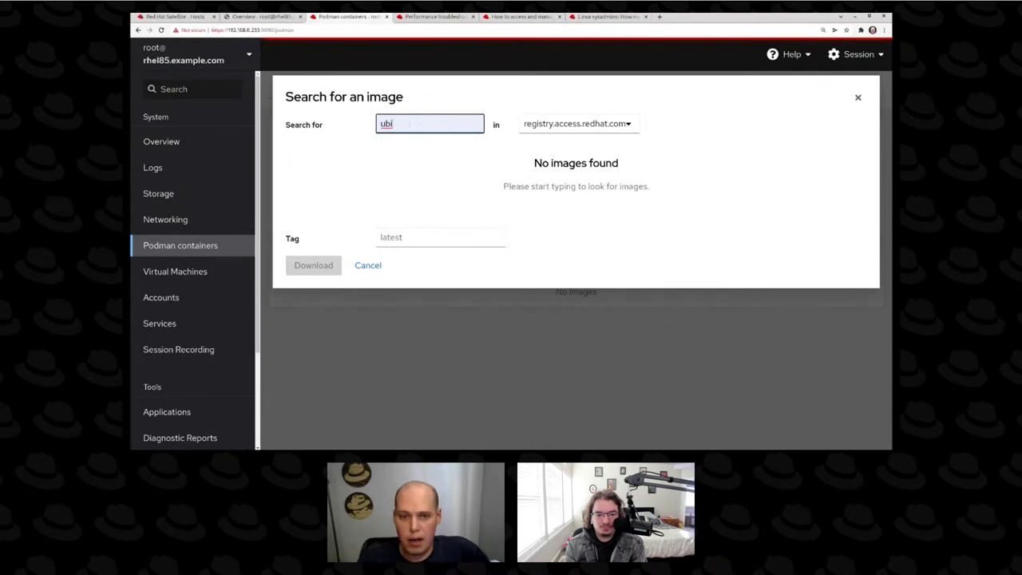
key("ctrl+a")
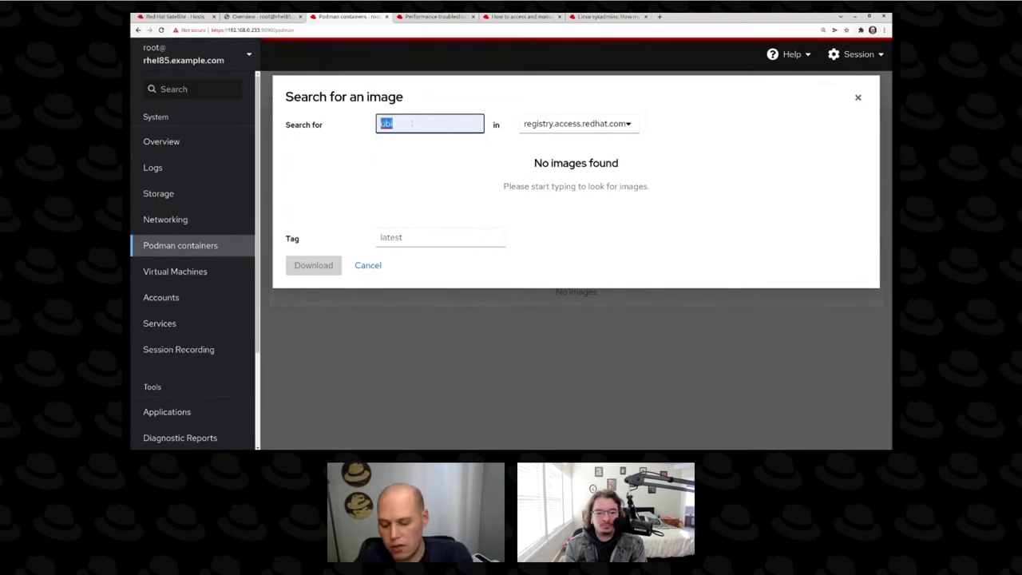
type("ubi")
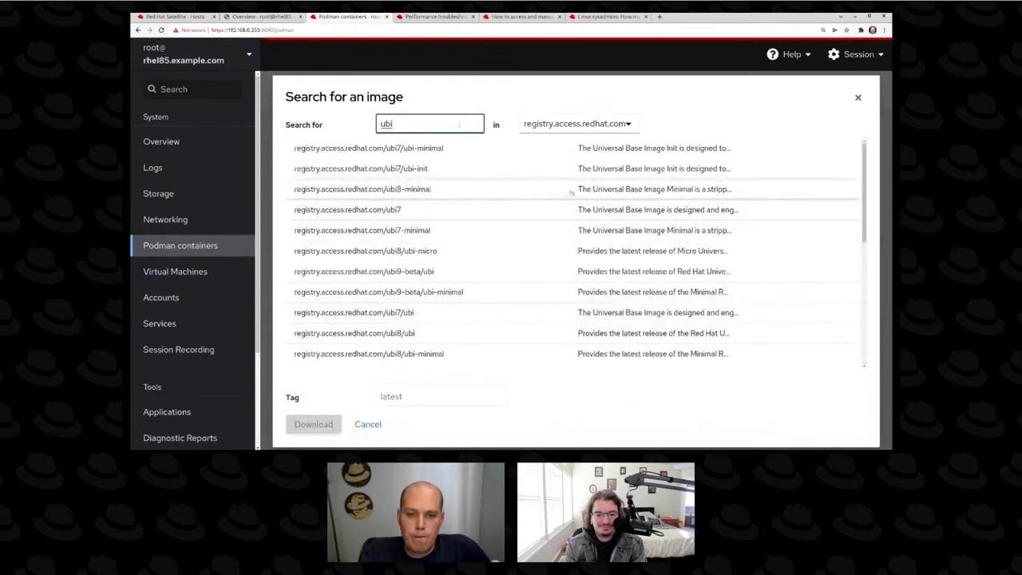
left_click(396, 211)
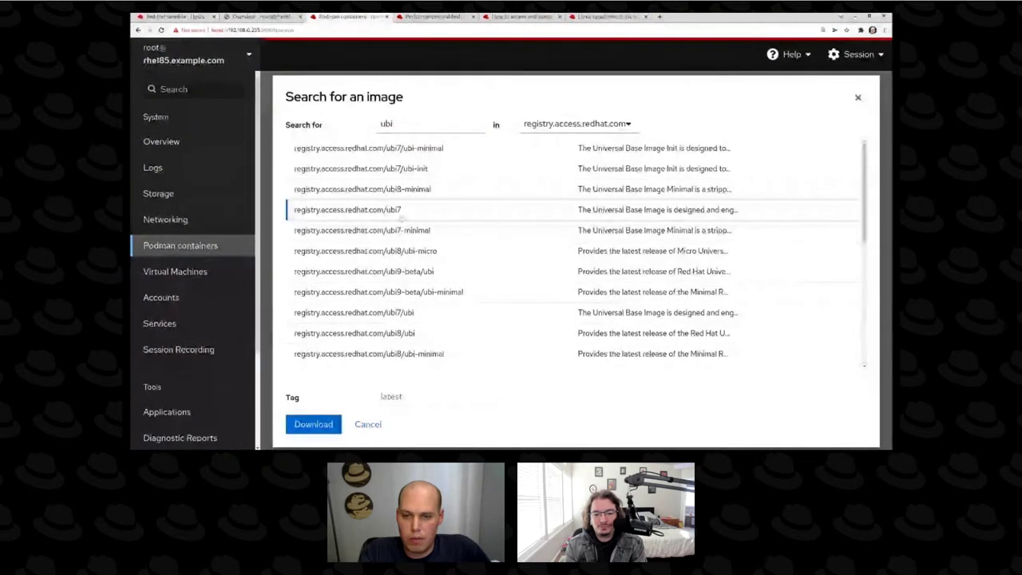
left_click(315, 425)
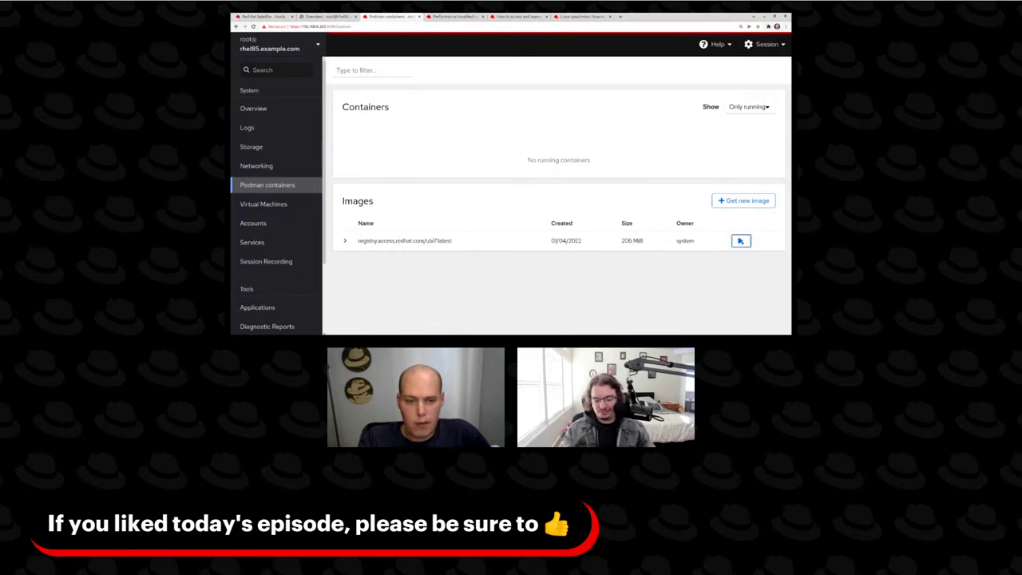
Run the ubi7:latest image as a container with the default /bin/bash command and terminal, and view its logs and console.
left_click(740, 240)
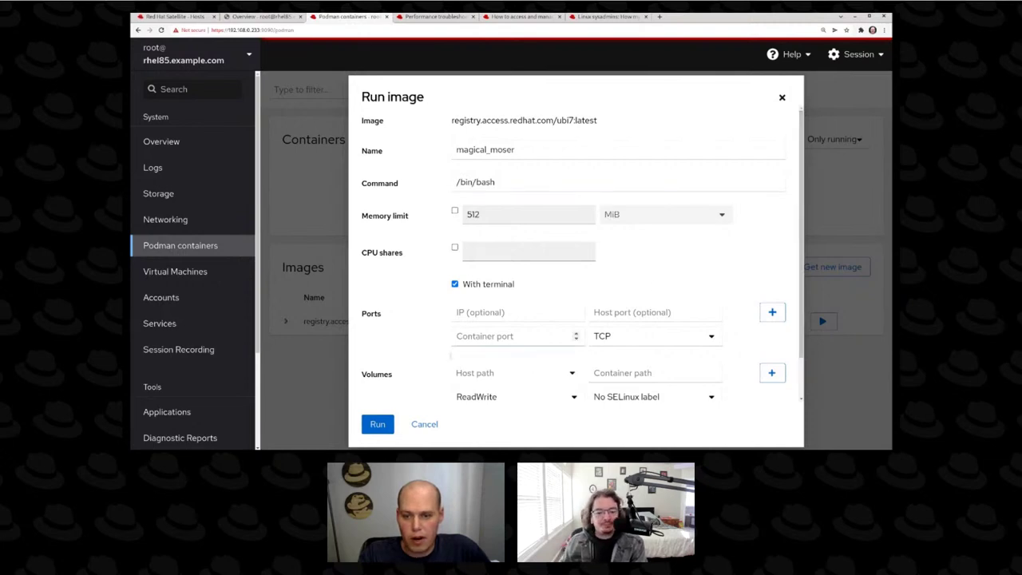
left_click(384, 426)
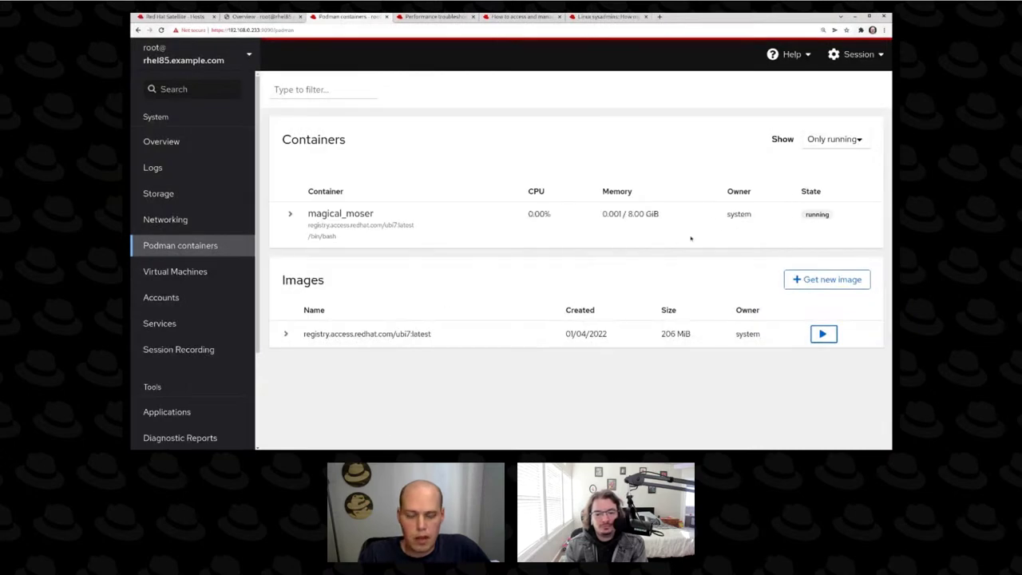
left_click(290, 215)
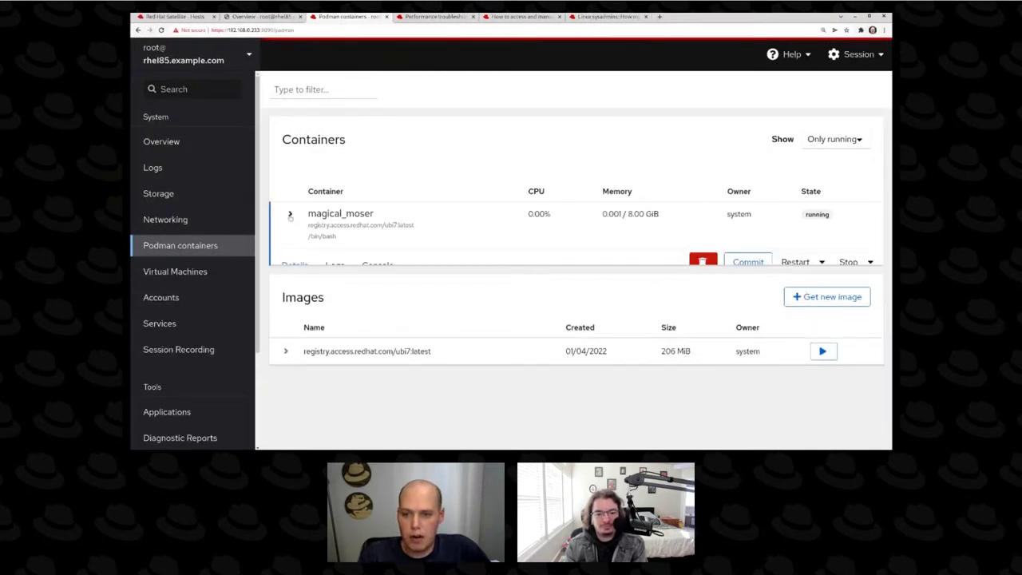
left_click(334, 266)
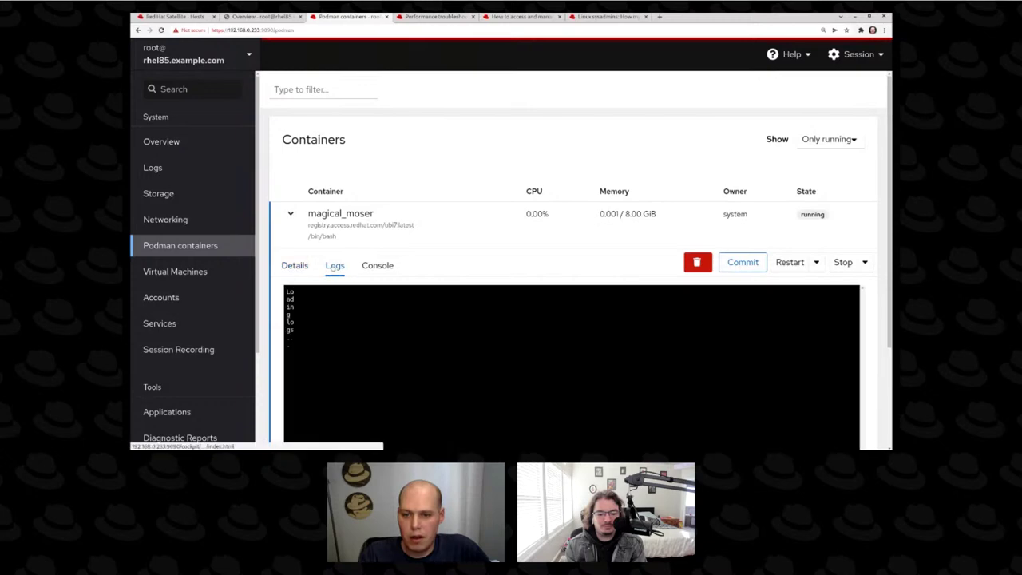
left_click(380, 266)
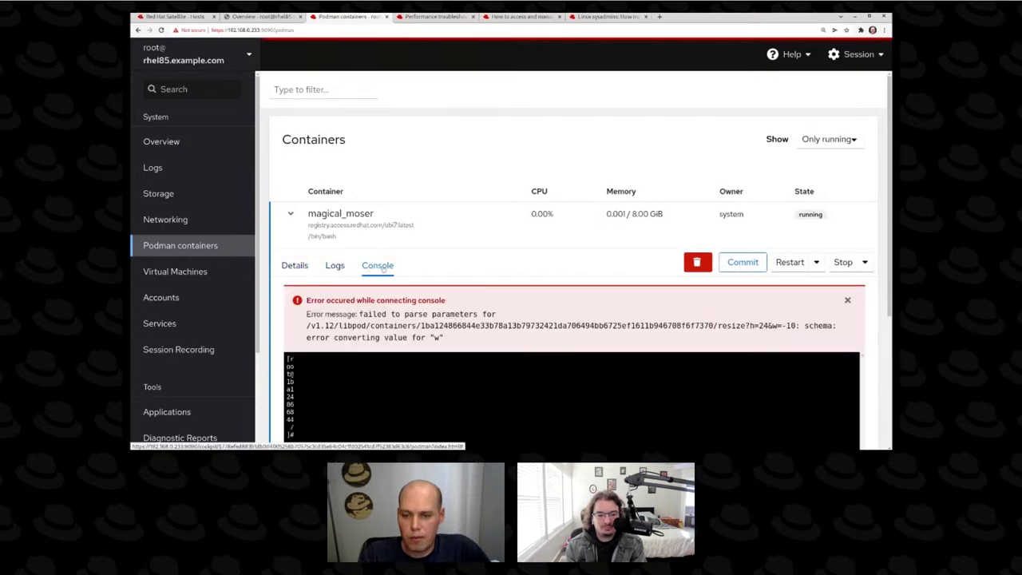
scroll(493, 322, "down", 3)
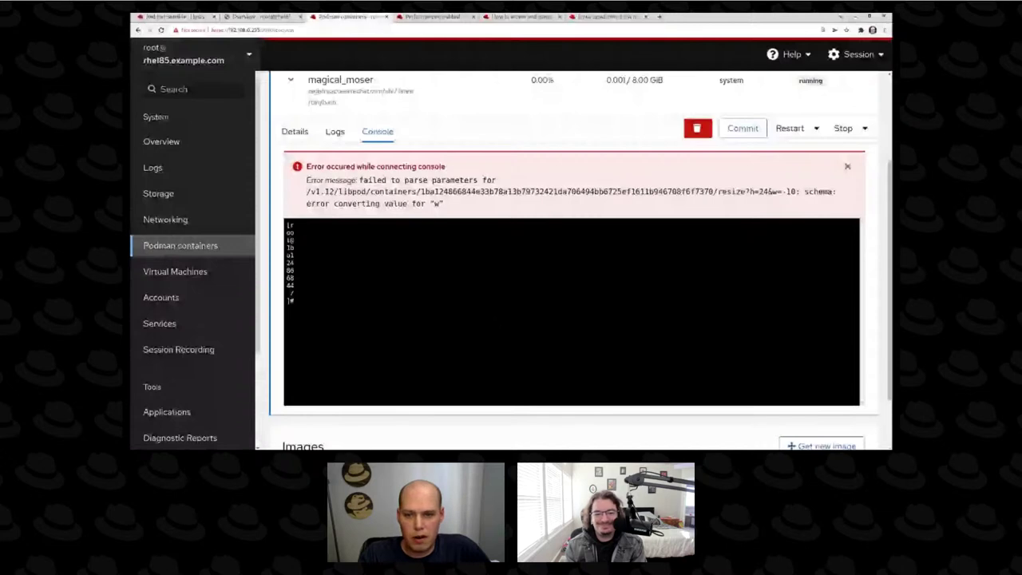
scroll(493, 322, "up", 1)
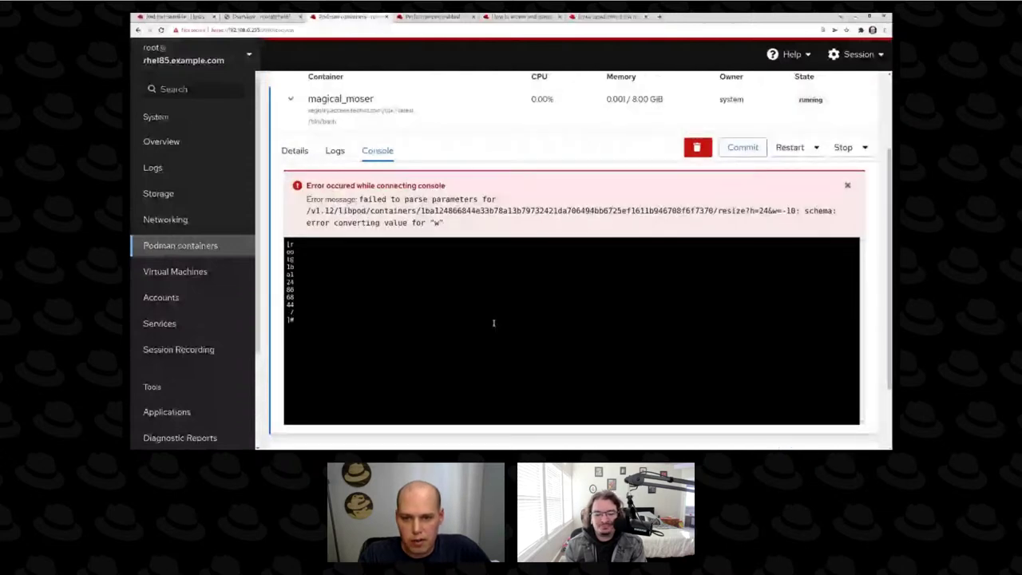
Restart the running ubi7 container and delete it, confirming the deletion.
scroll(493, 322, "up", 2)
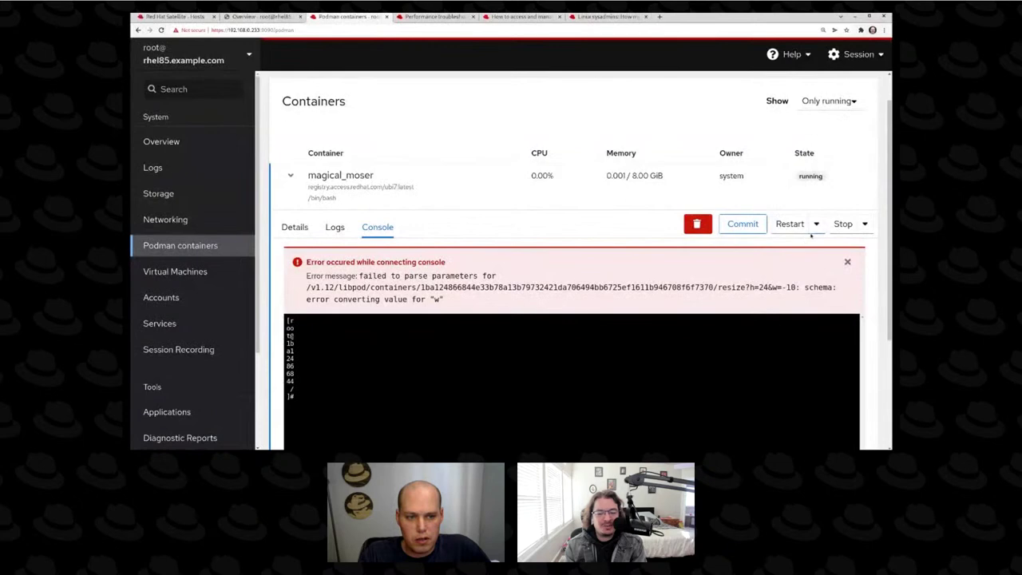
left_click(796, 226)
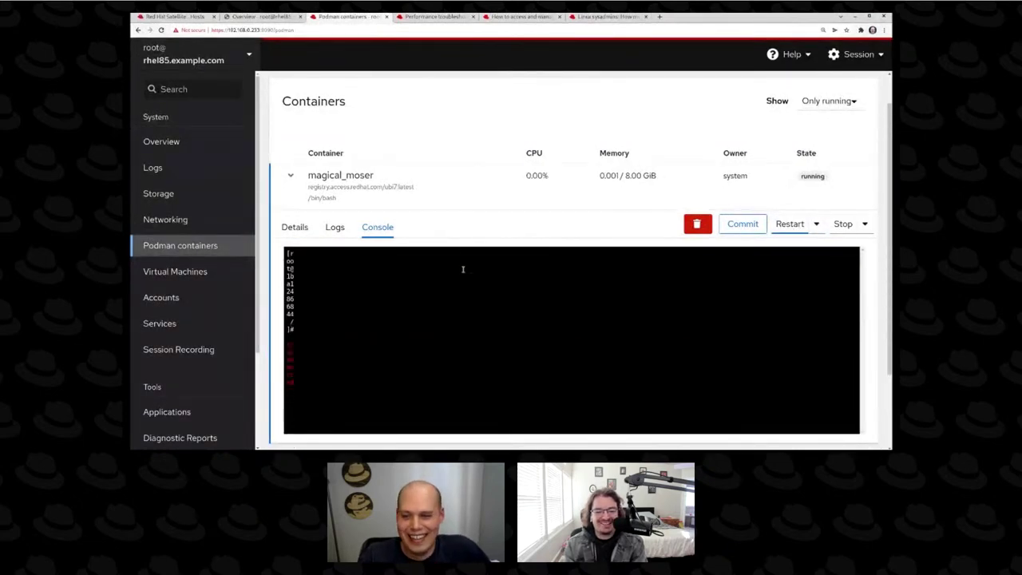
scroll(504, 309, "down", 3)
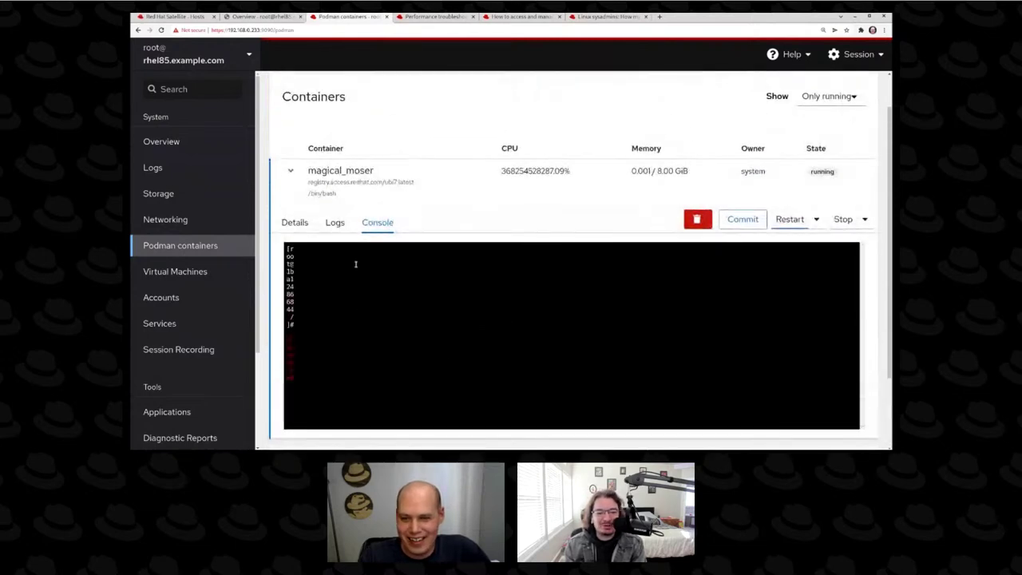
left_click(697, 221)
left_click(401, 149)
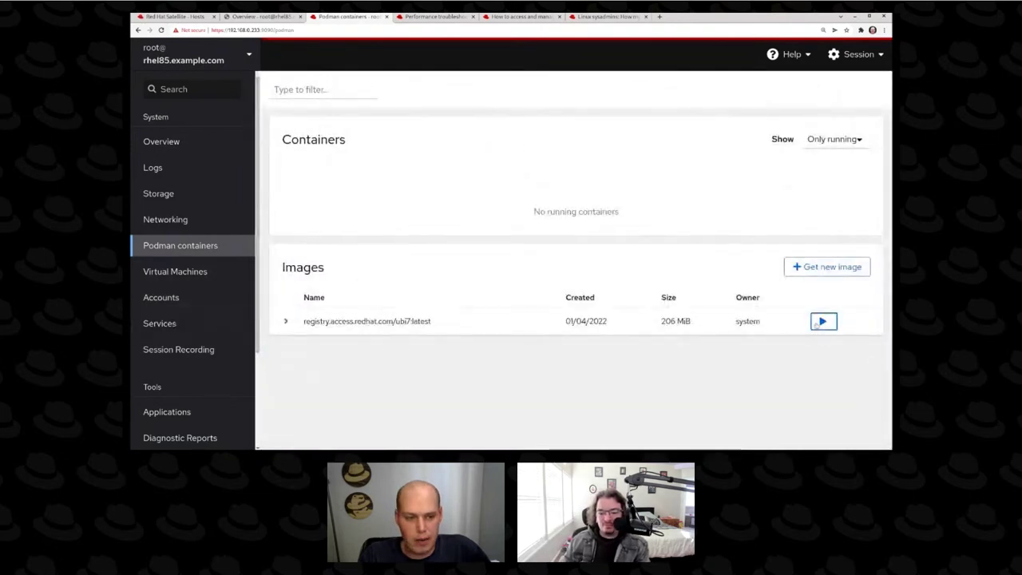
Run registry.access.redhat.com/ubi7:latest as a new container with the default /bin/bash command and terminal, and open its console.
left_click(821, 321)
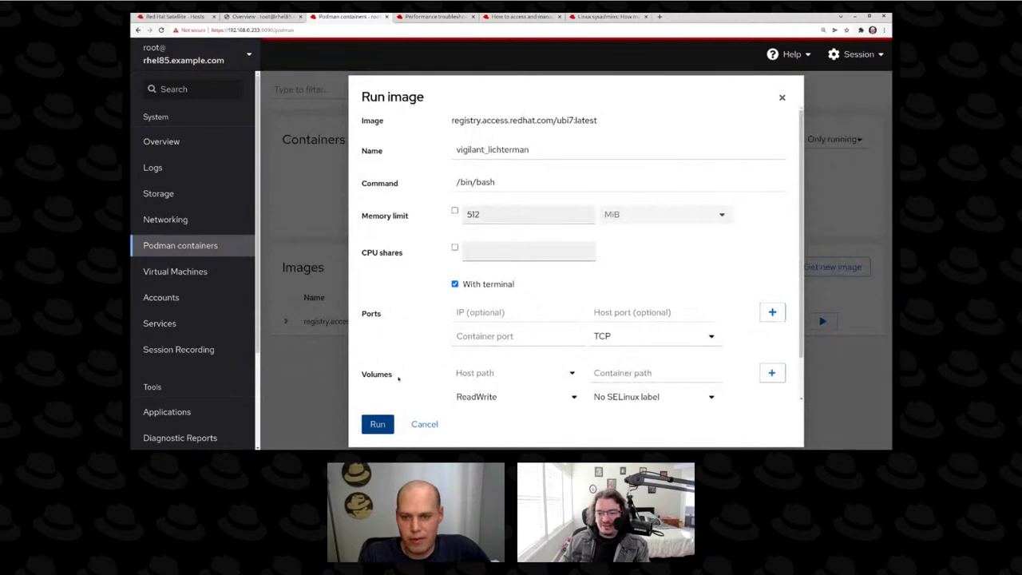
left_click(397, 227)
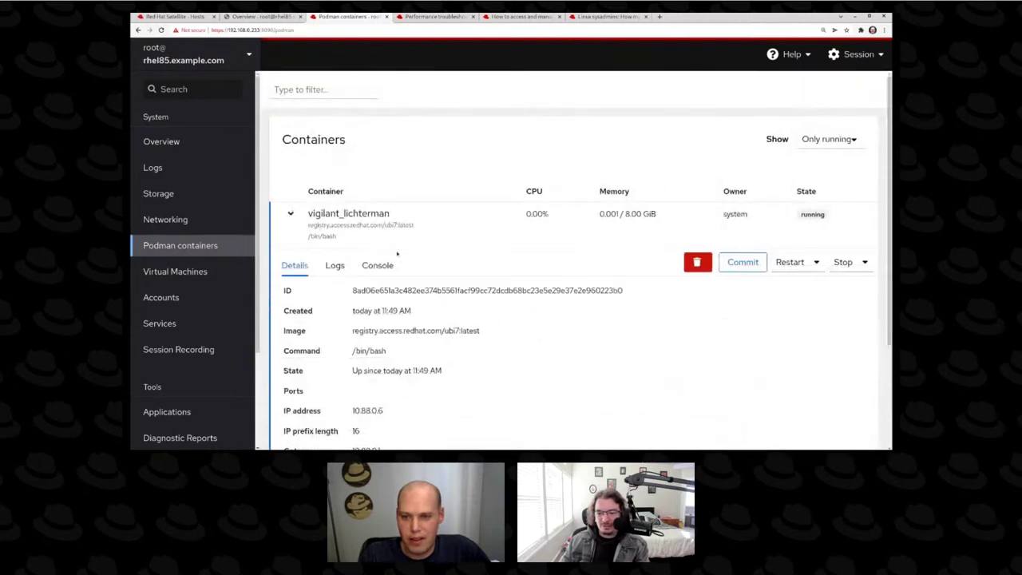
left_click(379, 265)
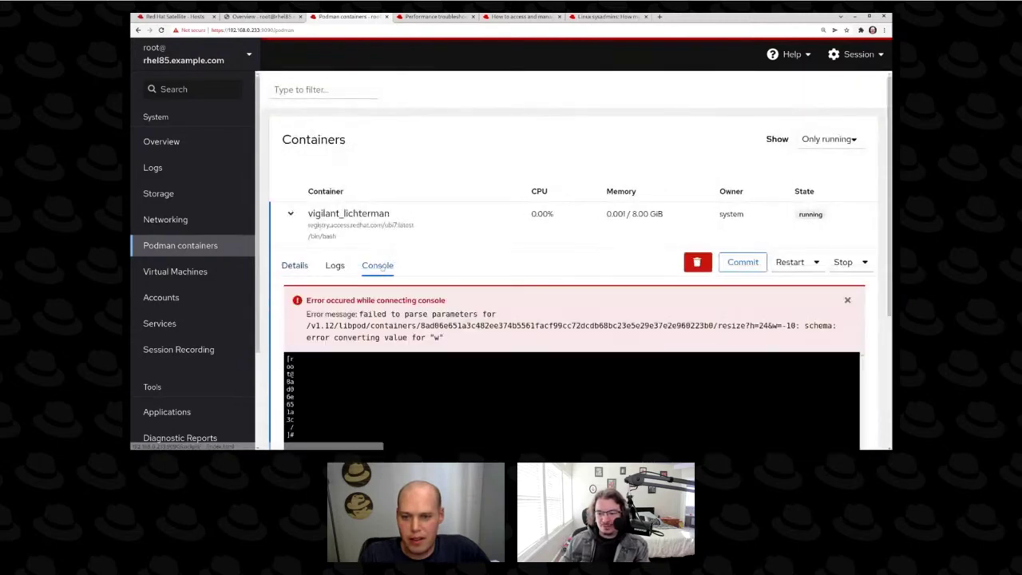
Start creating a virtual machine named fedora and browse the operating systems offered for download.
left_click(203, 270)
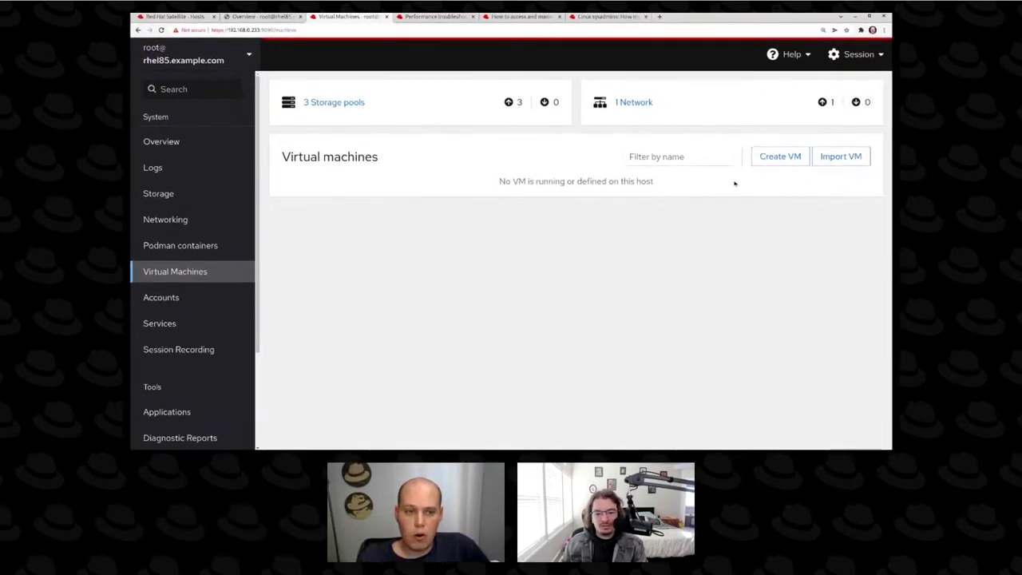
left_click(782, 161)
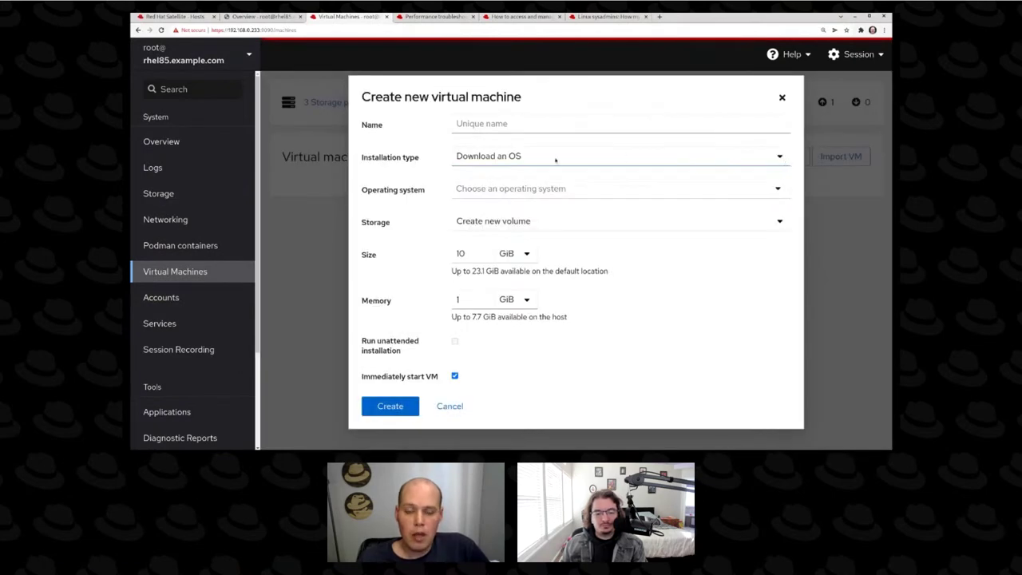
left_click(505, 123)
type("fedora")
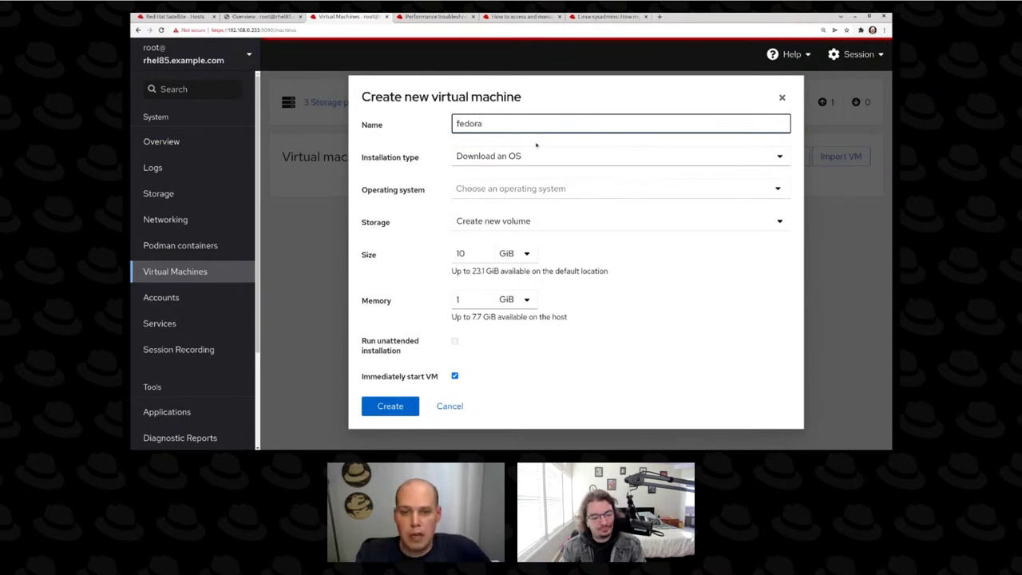
key("Tab")
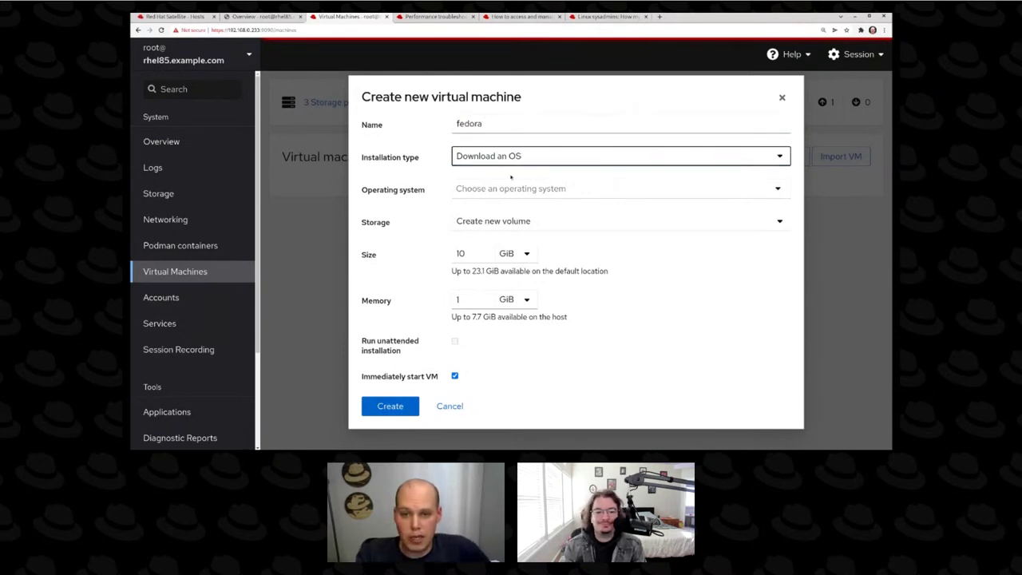
left_click(551, 188)
scroll(570, 305, "down", 2)
scroll(570, 305, "down", 3)
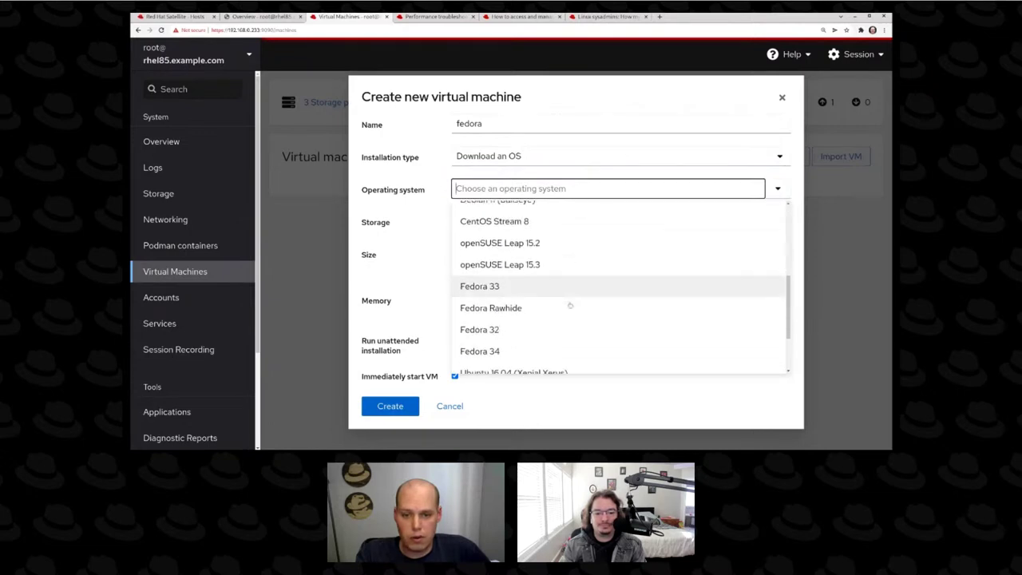
scroll(570, 305, "up", 2)
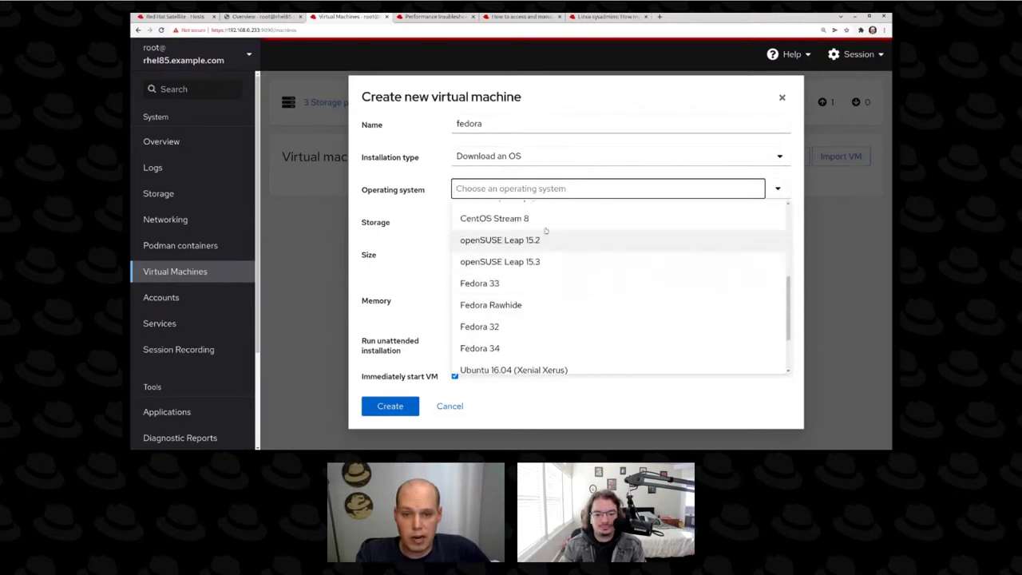
Set the installation type to Local install media and the installation source to /iso/Fedora-Workstation-Live-x86_64-34-1.2.iso.
left_click(533, 159)
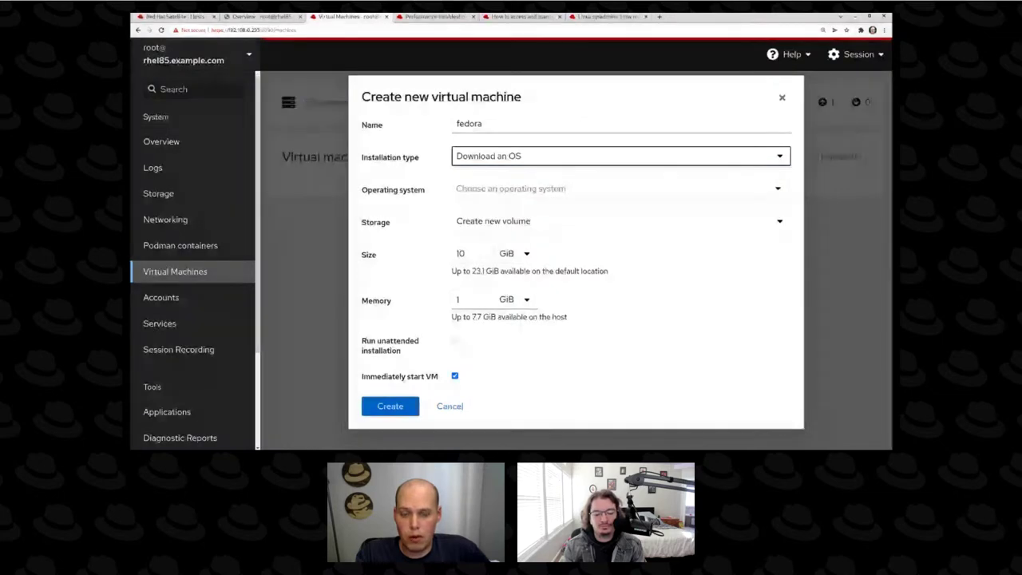
key("Down")
left_click(519, 188)
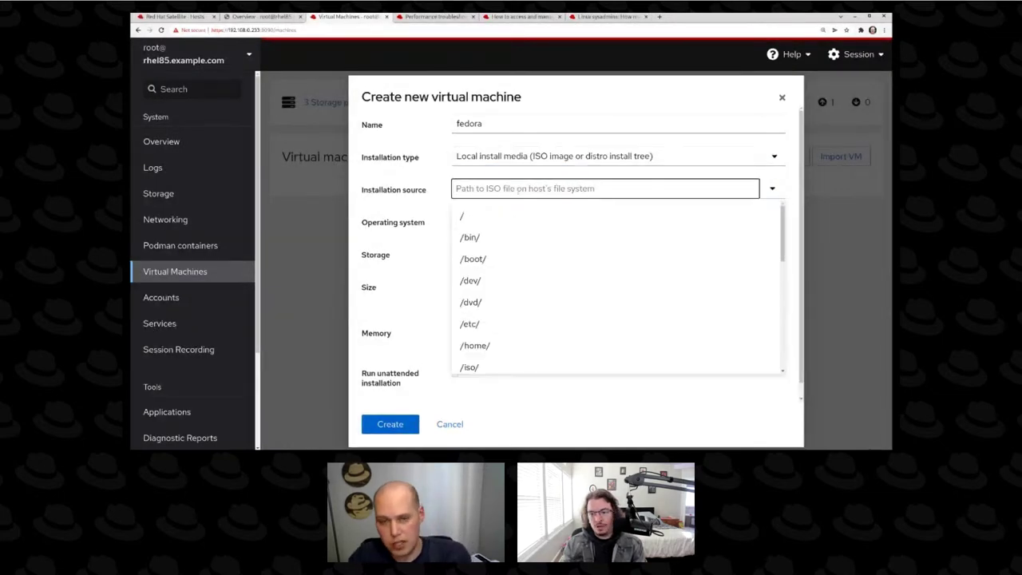
type("/iso/f")
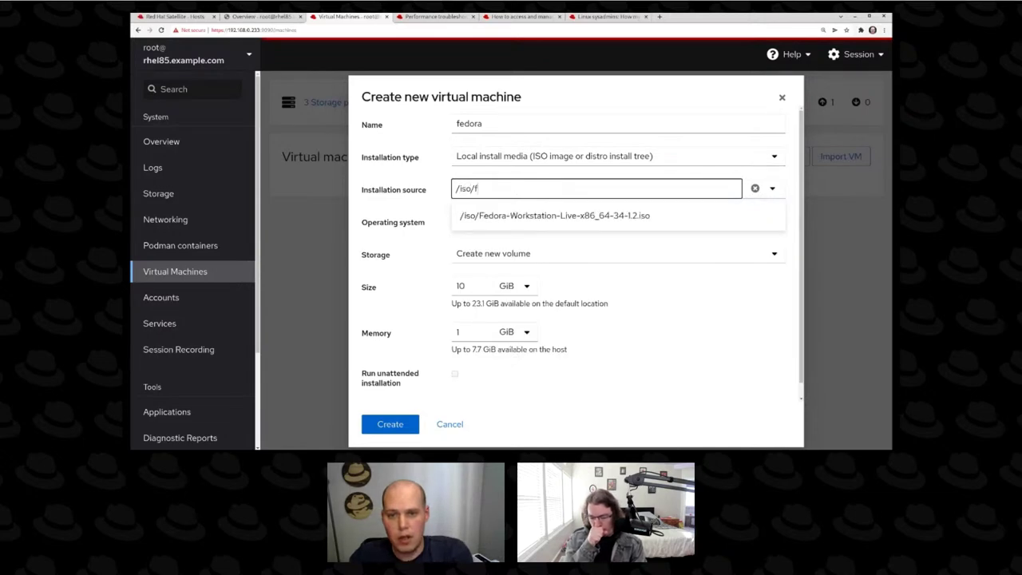
left_click(562, 217)
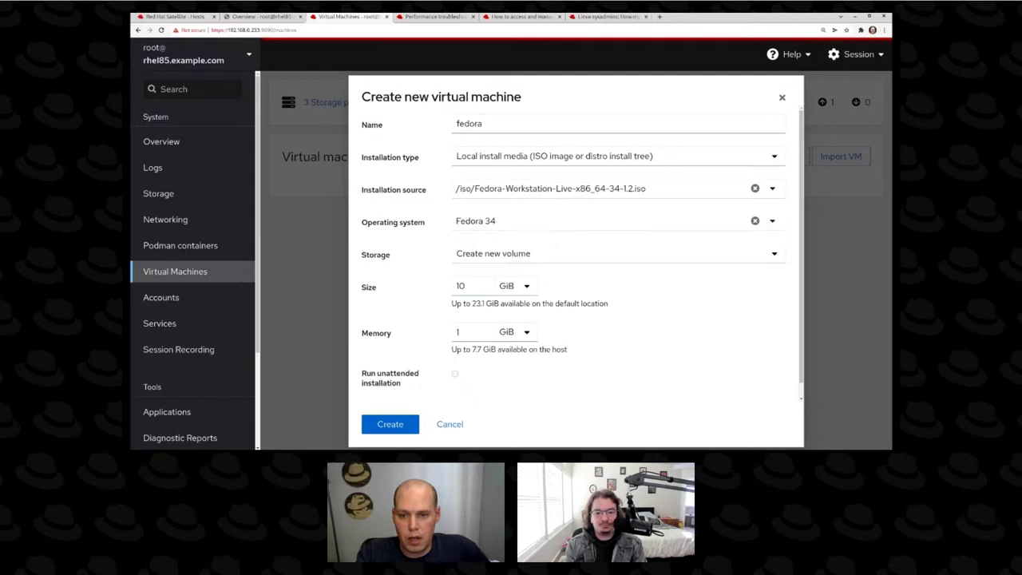
Set the virtual machine's memory to 2 GiB and create it.
left_click(468, 333)
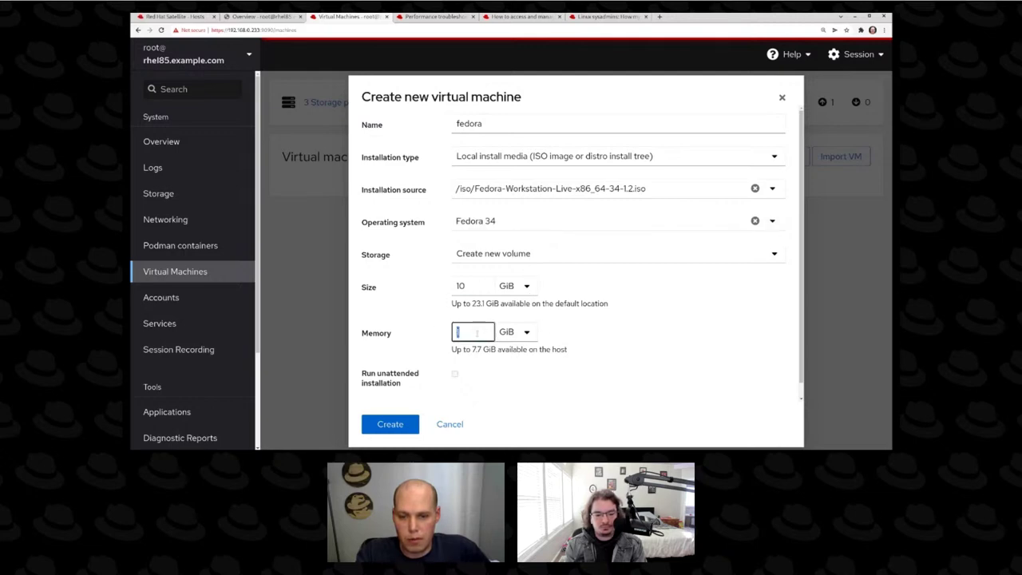
type("2")
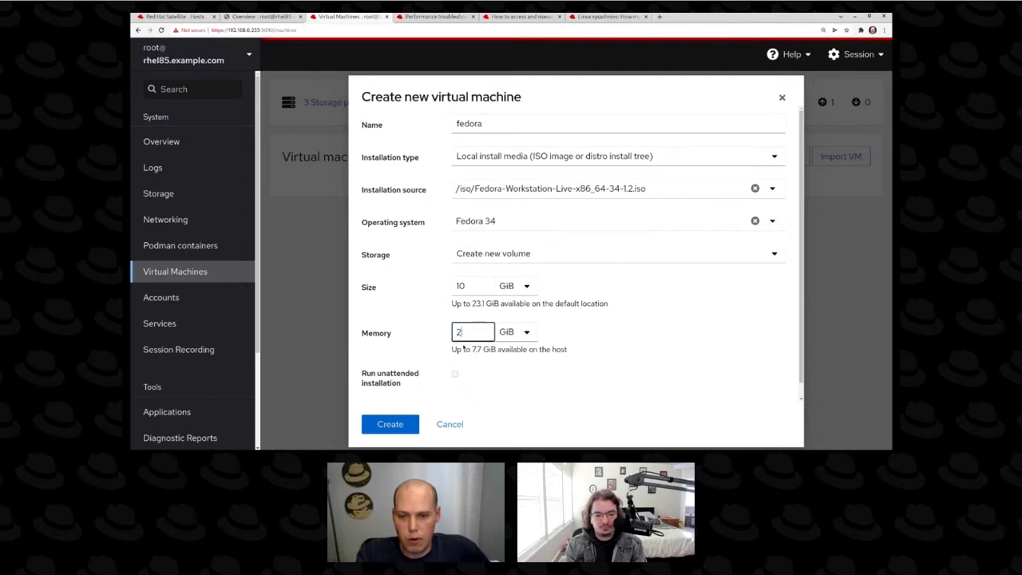
left_click(399, 426)
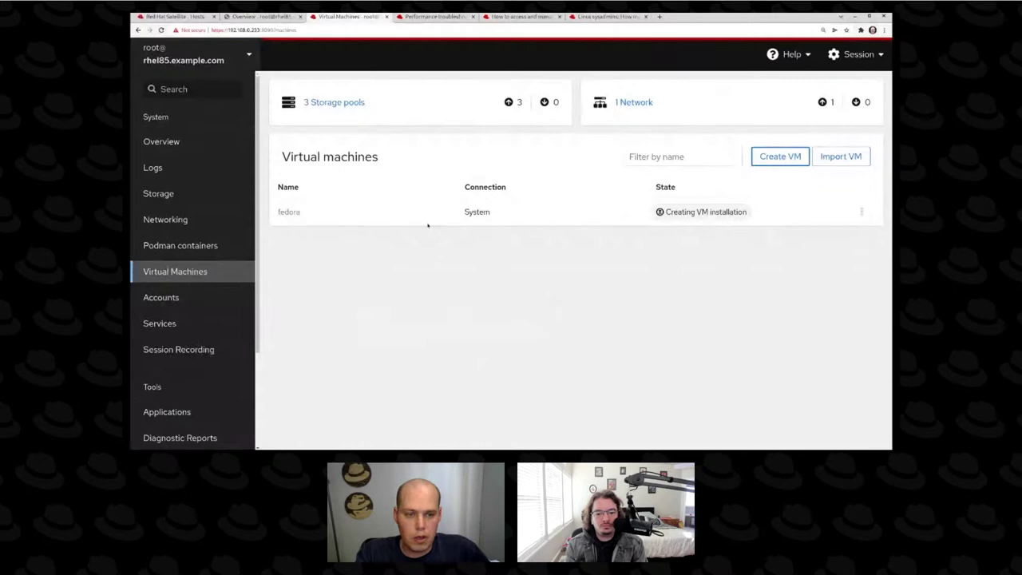
Open the fedora virtual machine and examine its overview, VNC console, usage, disks, networks, host devices and available power and management actions.
left_click(294, 213)
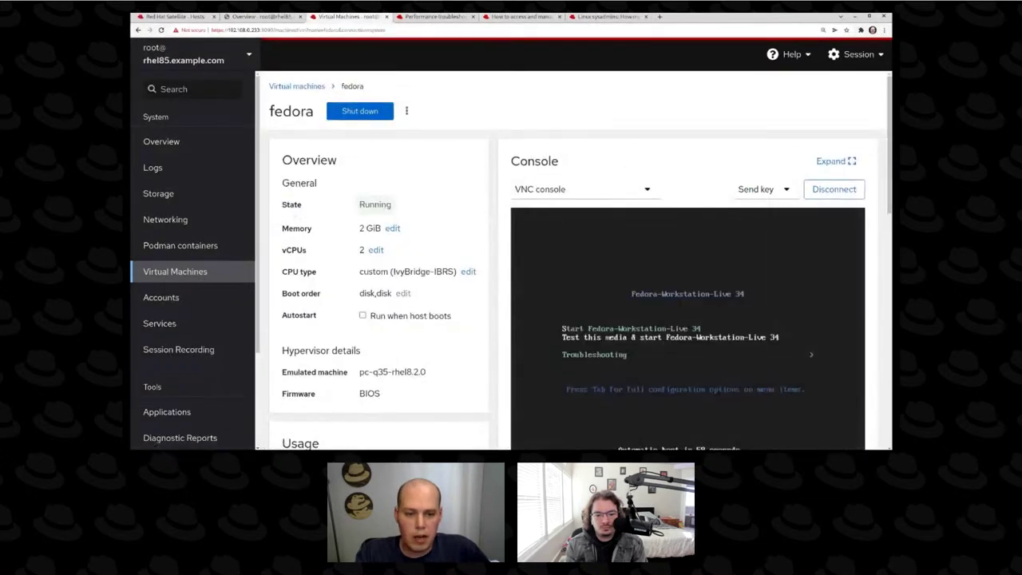
scroll(577, 260, "down", 1)
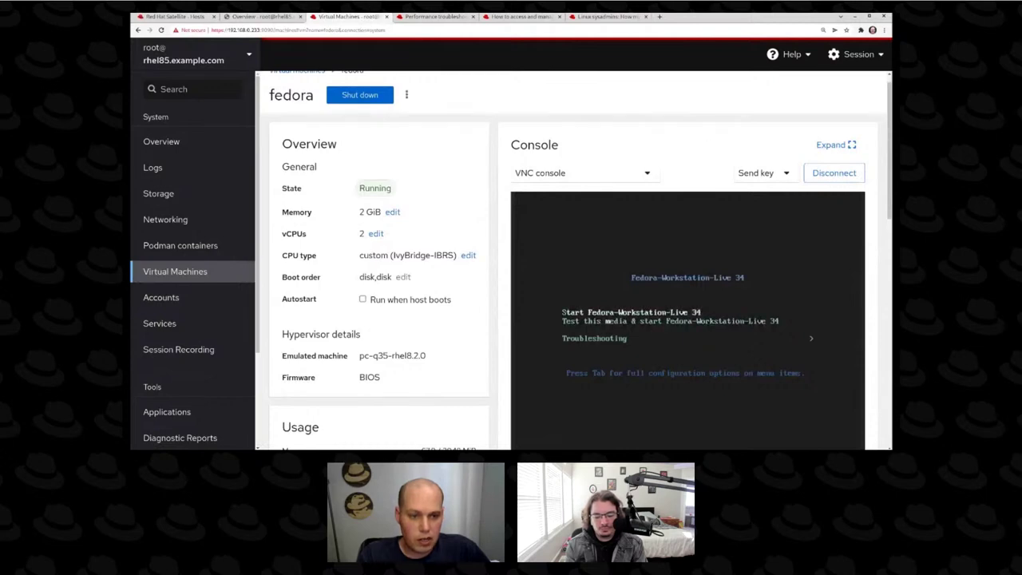
mouse_move(885, 226)
left_mouse_down()
mouse_move(885, 258)
mouse_move(883, 230)
left_mouse_up()
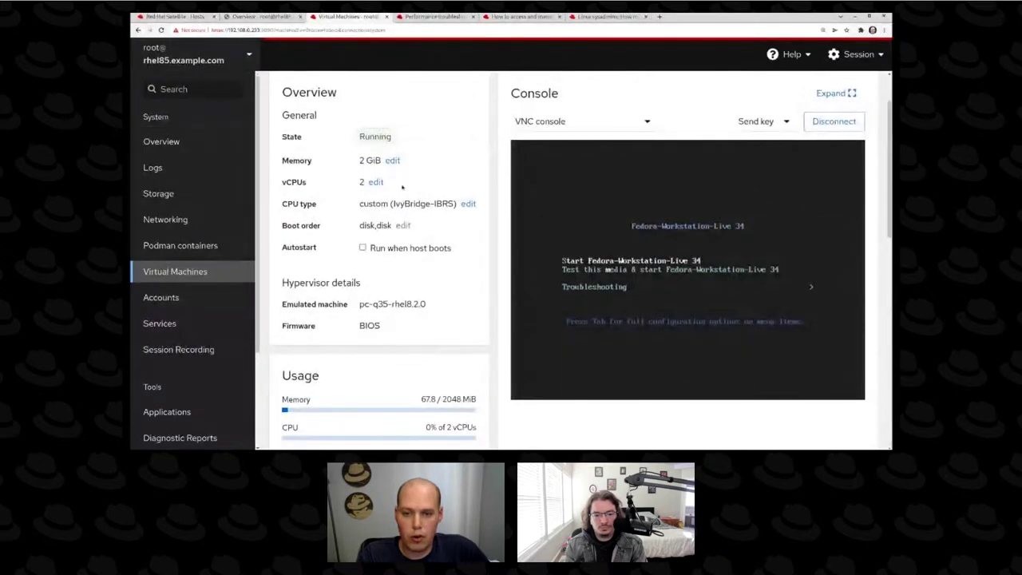
scroll(414, 321, "down", 2)
scroll(414, 320, "up", 2)
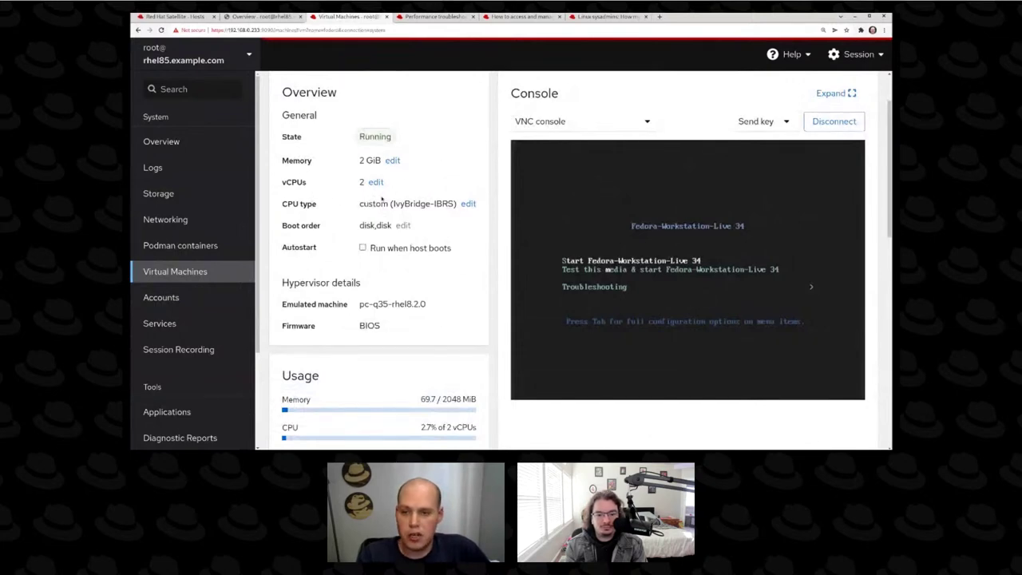
scroll(375, 191, "down", 1)
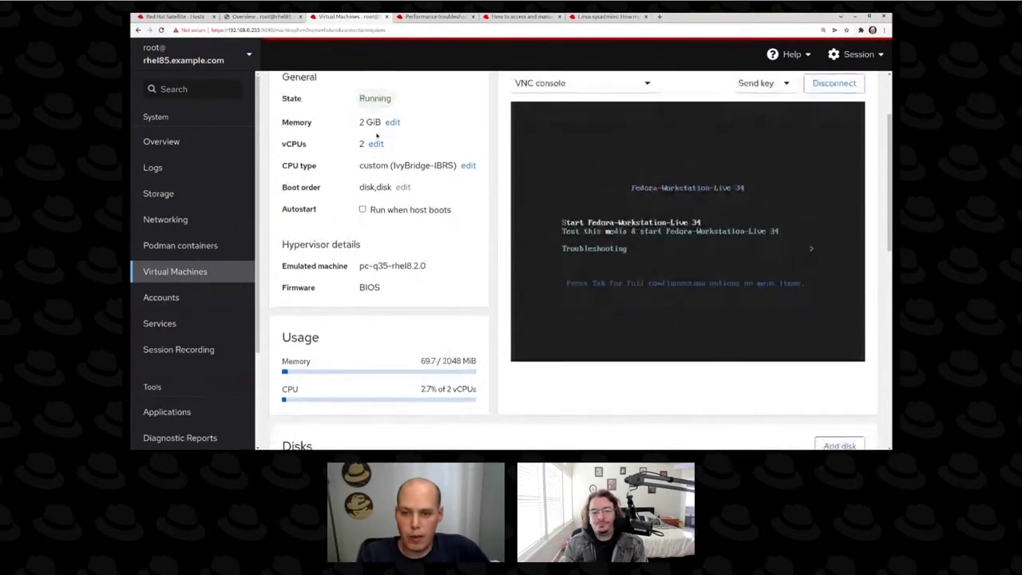
scroll(356, 226, "down", 6)
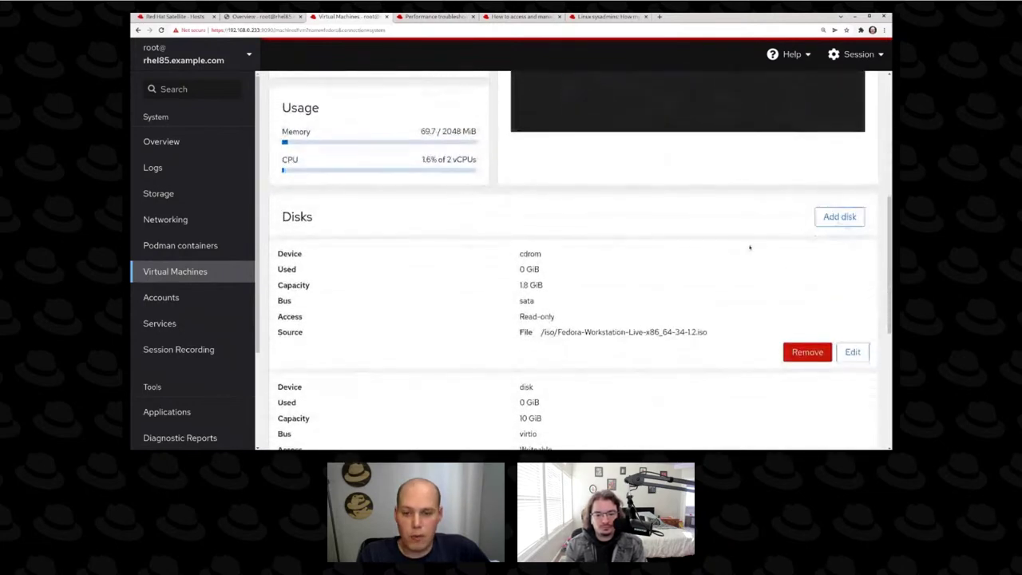
scroll(719, 264, "down", 1)
scroll(715, 271, "down", 5)
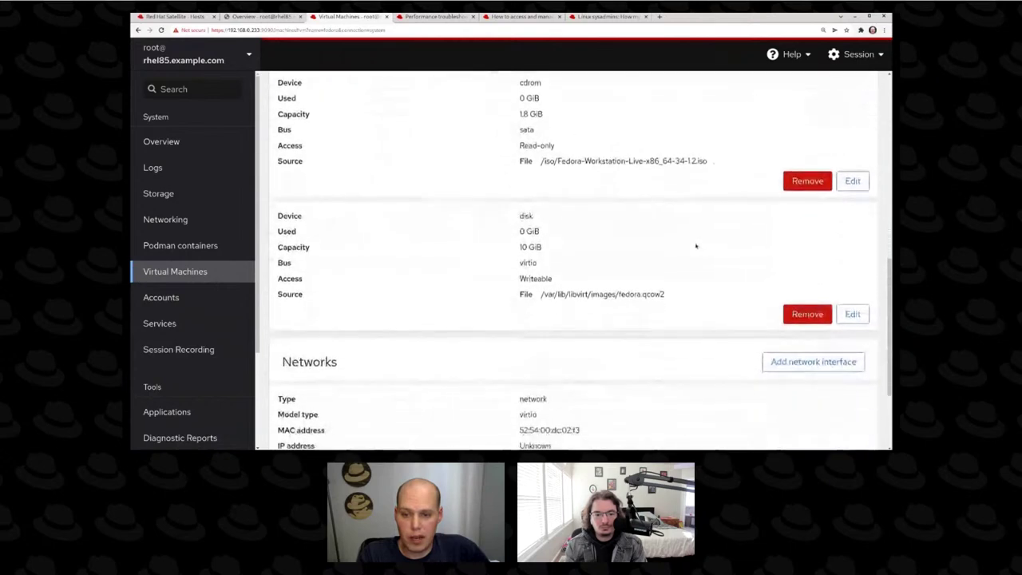
scroll(710, 358, "down", 2)
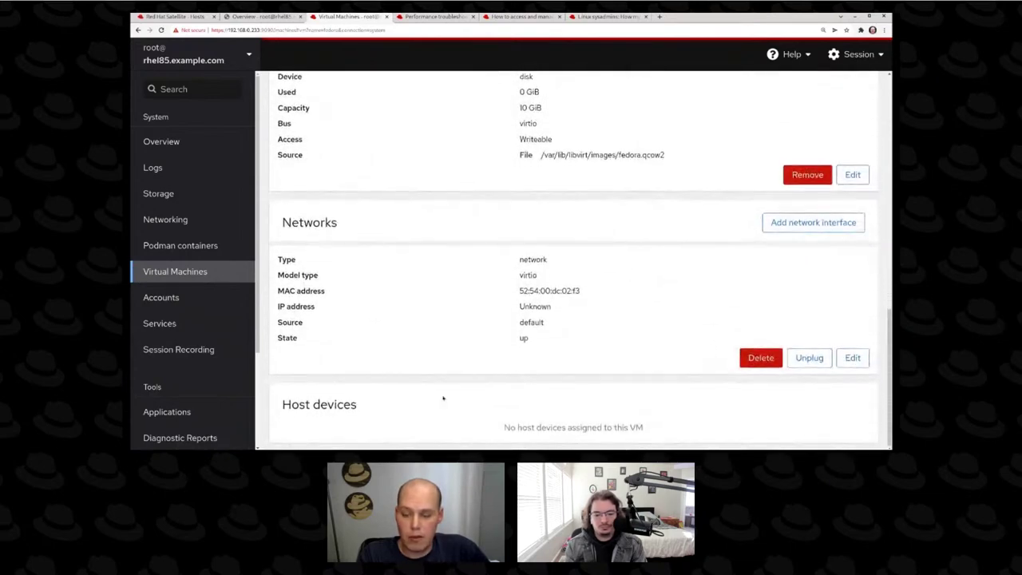
scroll(402, 398, "up", 8)
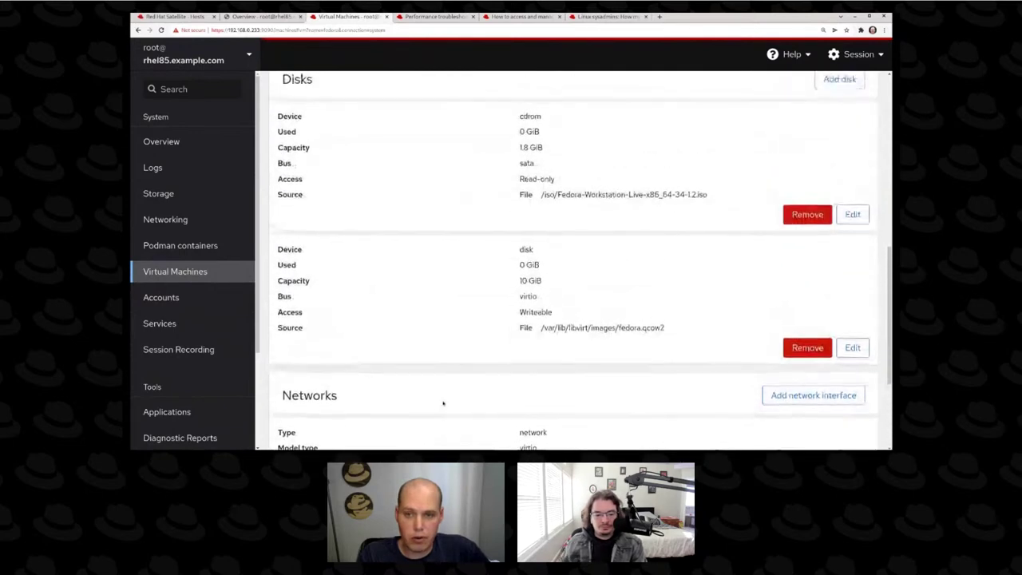
scroll(444, 404, "up", 8)
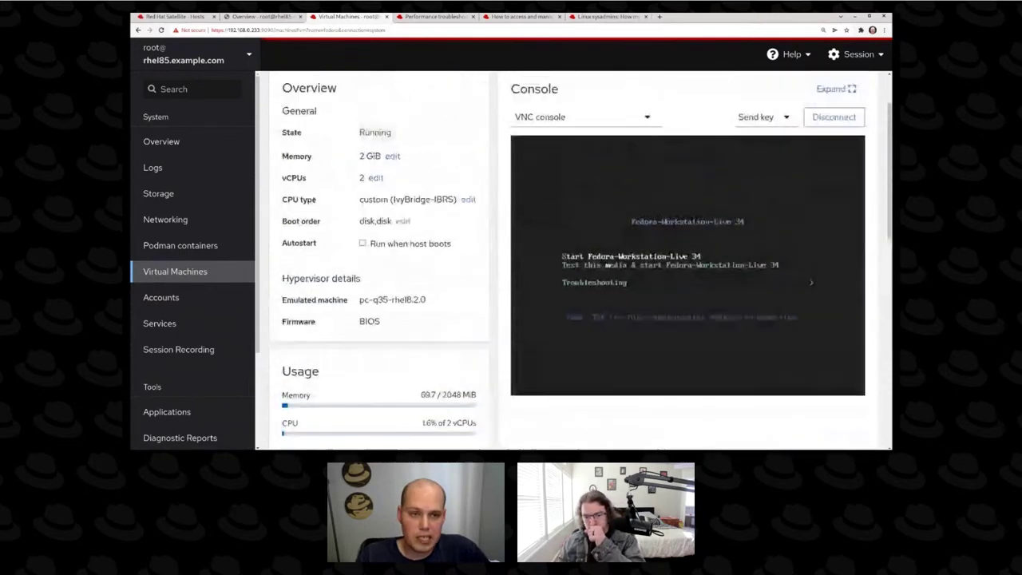
scroll(446, 391, "up", 1)
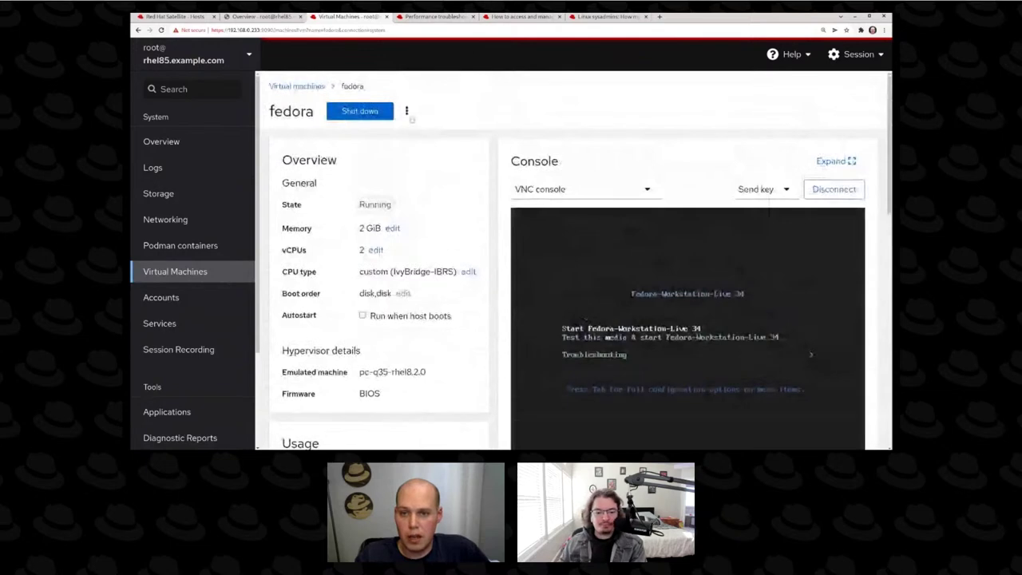
left_click(406, 111)
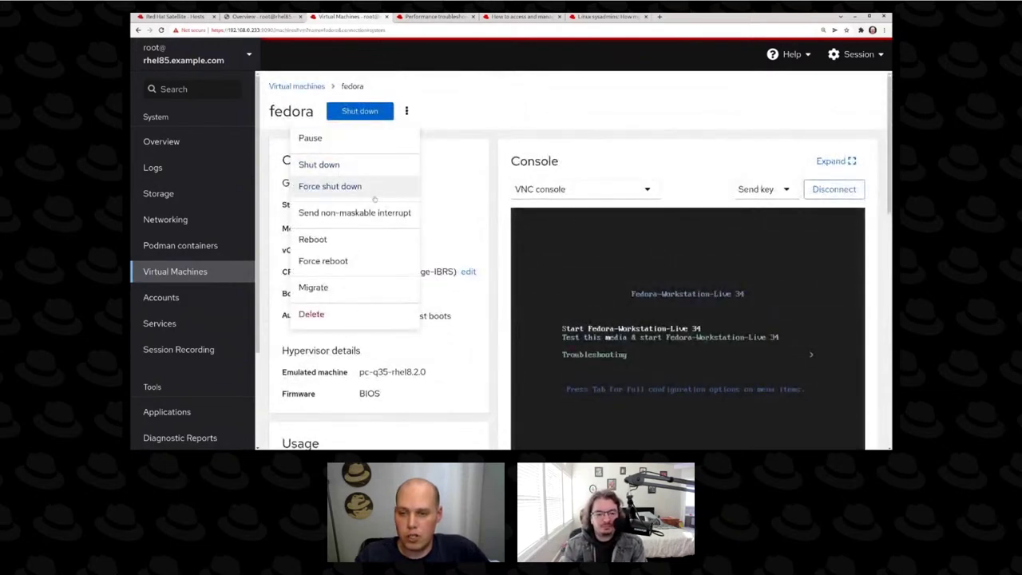
left_click(471, 177)
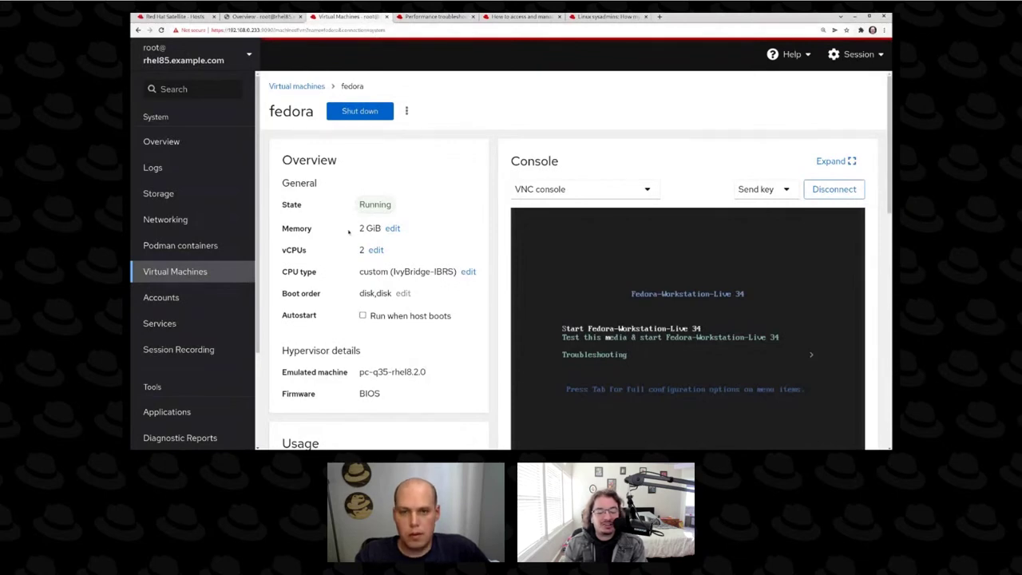
Check the host's user accounts and switch to the virtual machines page of host rhel9beta.example.com.
left_click(197, 302)
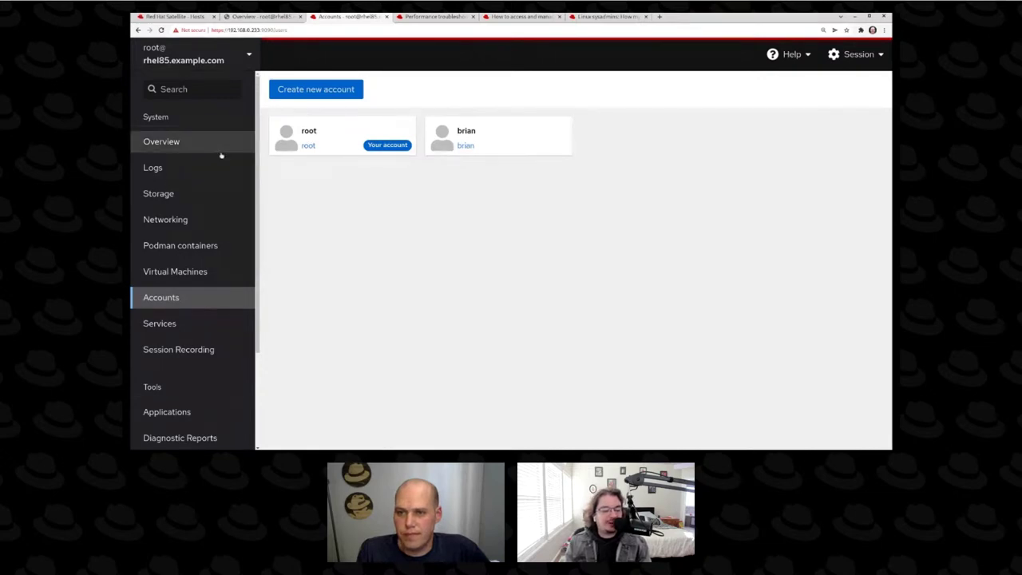
left_click(250, 56)
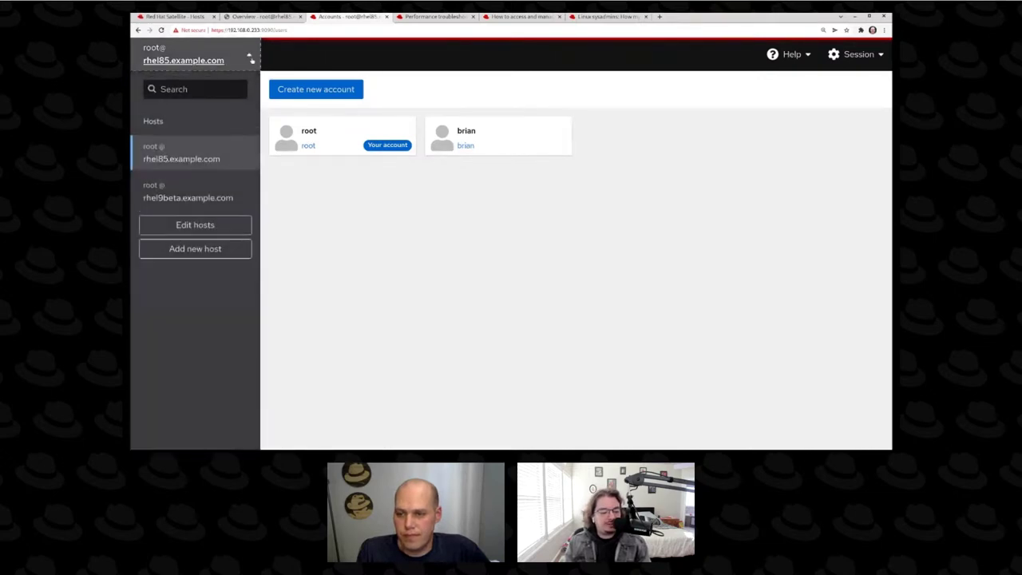
left_click(199, 201)
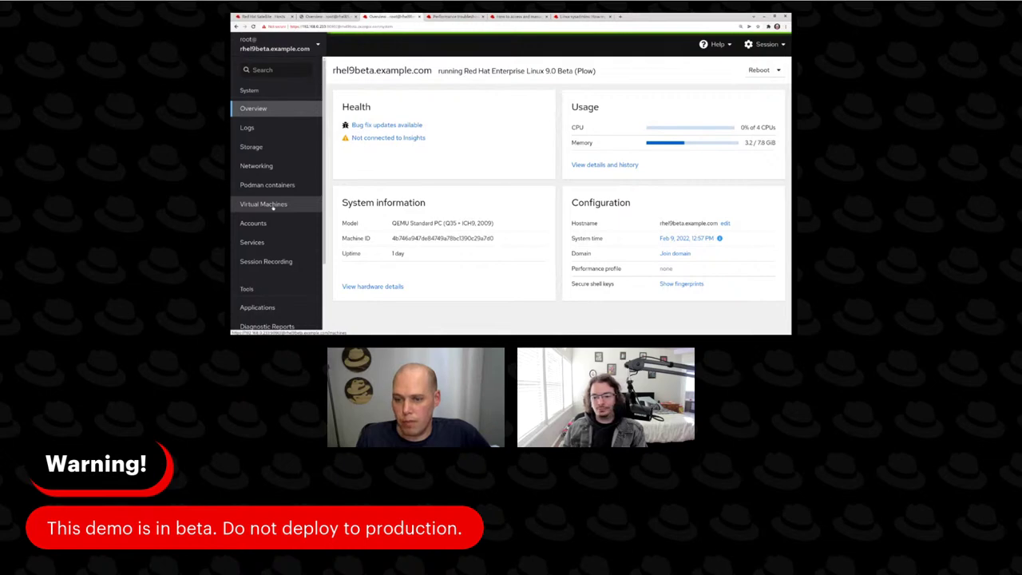
left_click(272, 206)
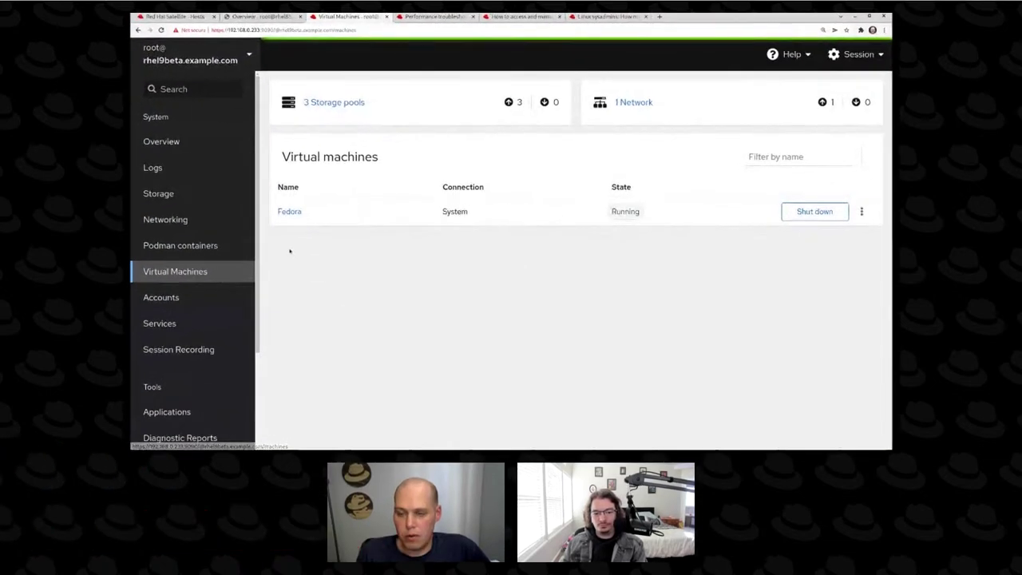
Open the Fedora virtual machine and examine its overview, usage, network interfaces, host devices, snapshots and shared directories sections.
left_click(289, 212)
scroll(469, 289, "down", 2)
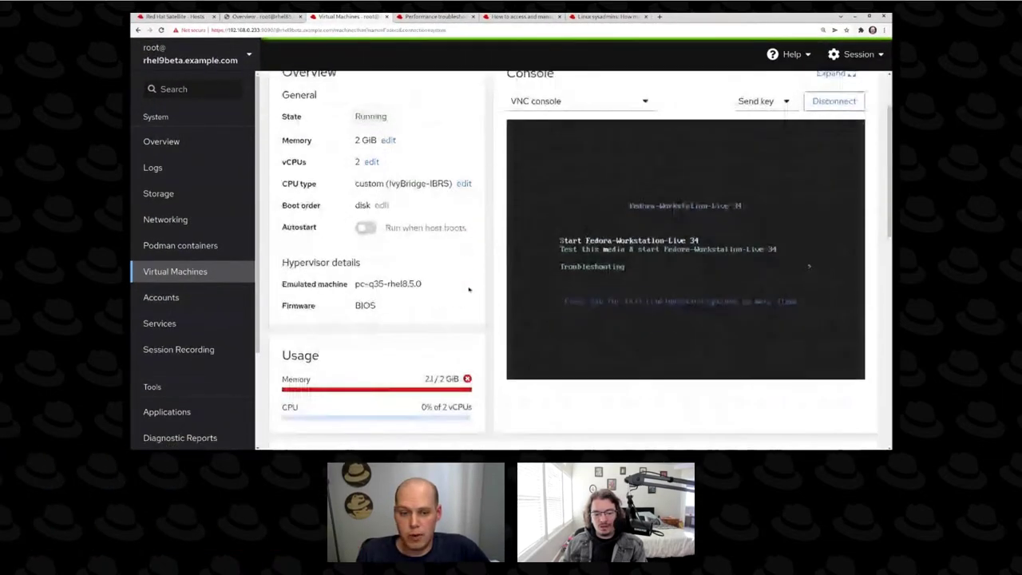
scroll(468, 289, "down", 10)
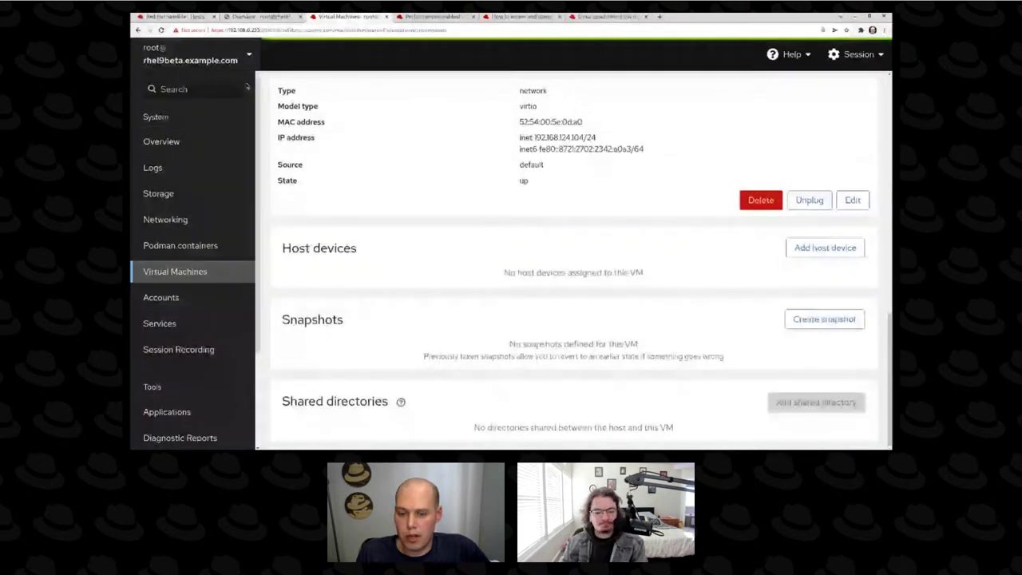
scroll(408, 260, "up", 2)
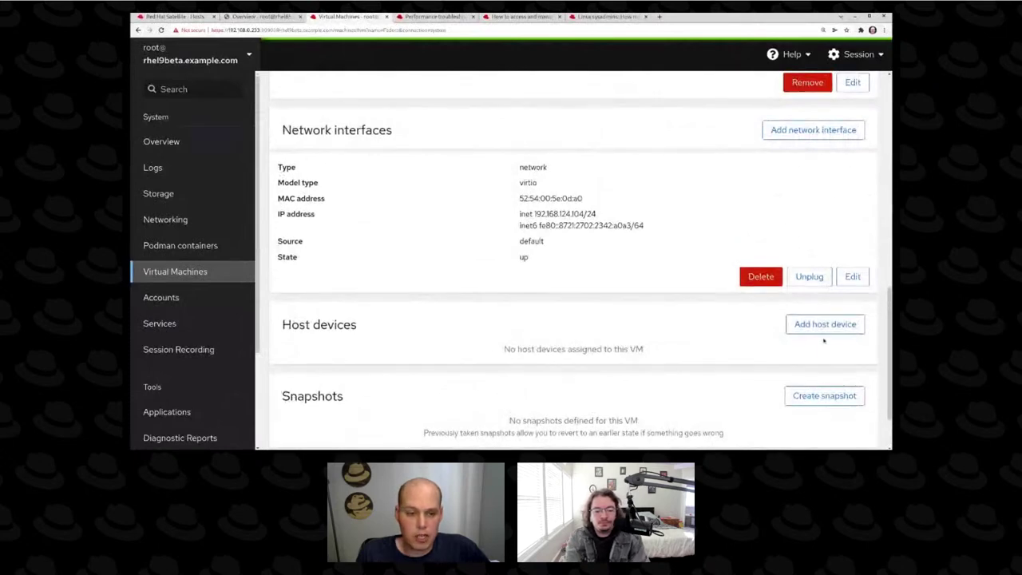
scroll(751, 357, "up", 1)
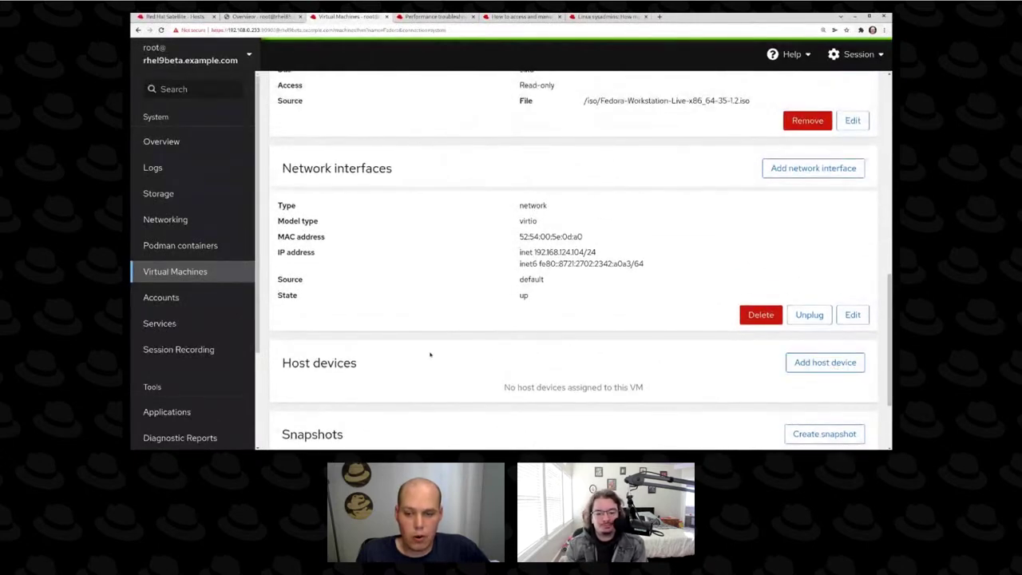
Look through the USB and PCI host devices that can be added, close without adding any, and return to the usage and hypervisor details.
left_click(825, 362)
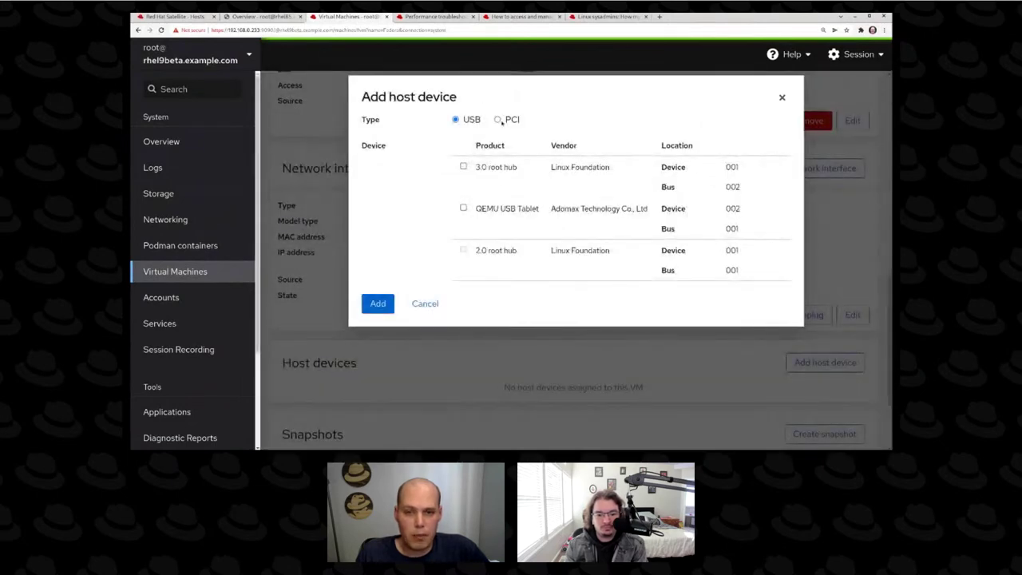
left_click(498, 120)
left_click(465, 119)
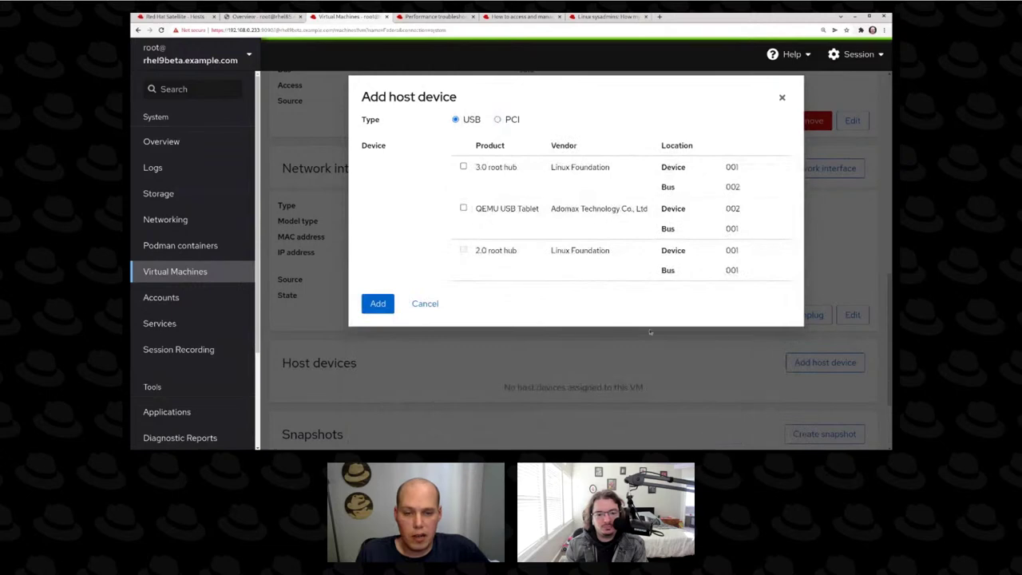
left_click(782, 97)
scroll(578, 257, "up", 5)
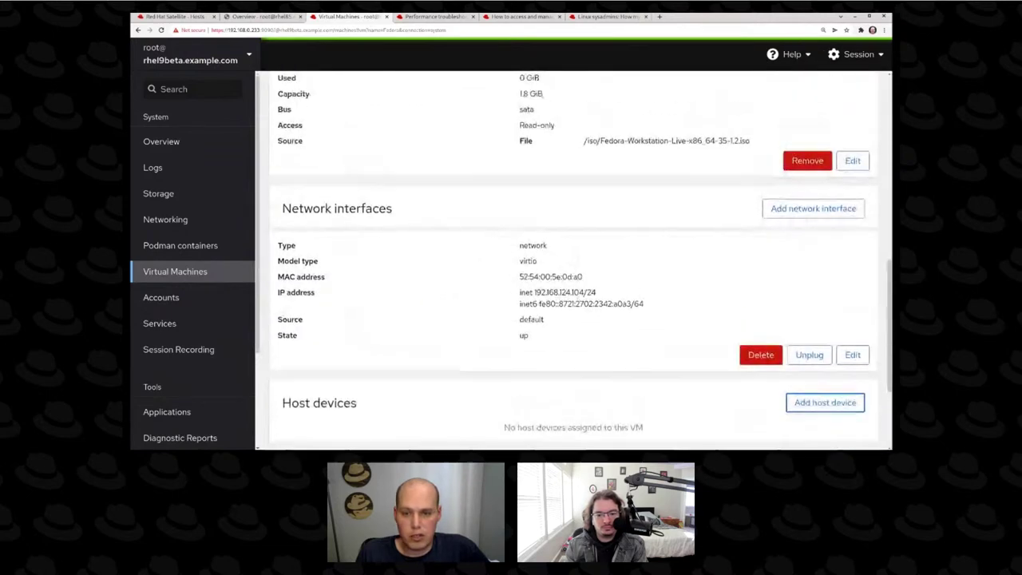
scroll(577, 258, "up", 2)
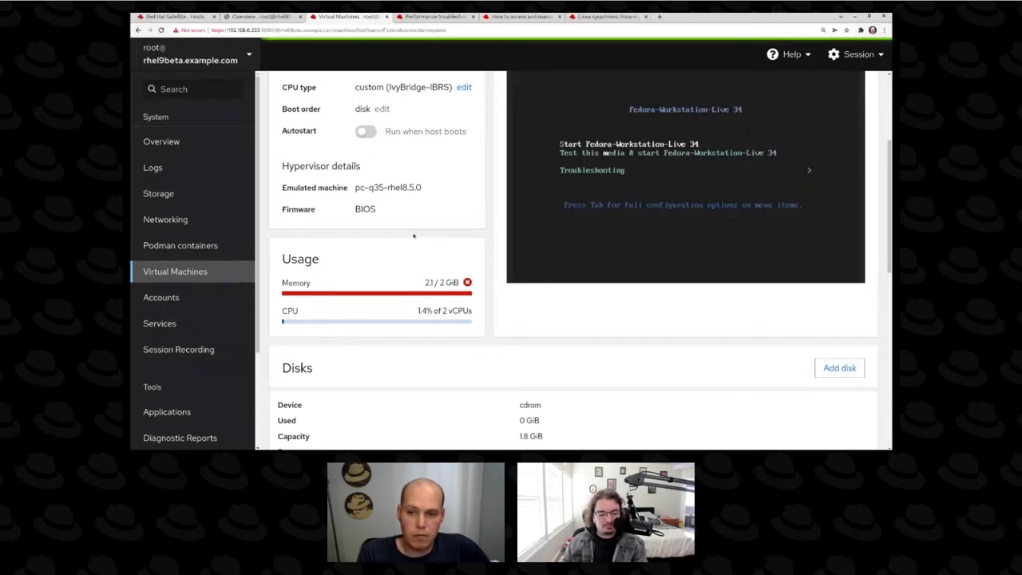
scroll(414, 235, "up", 1)
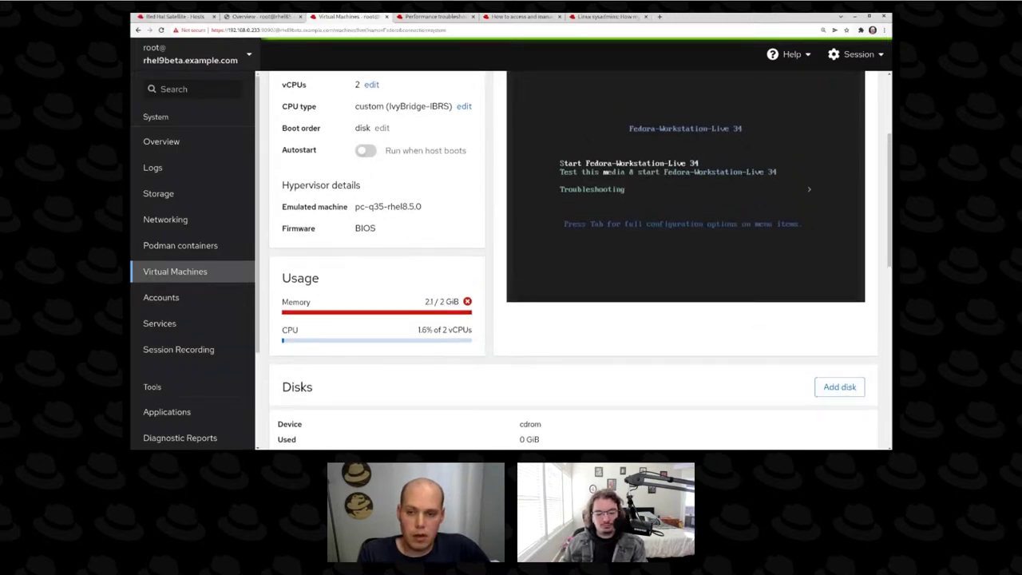